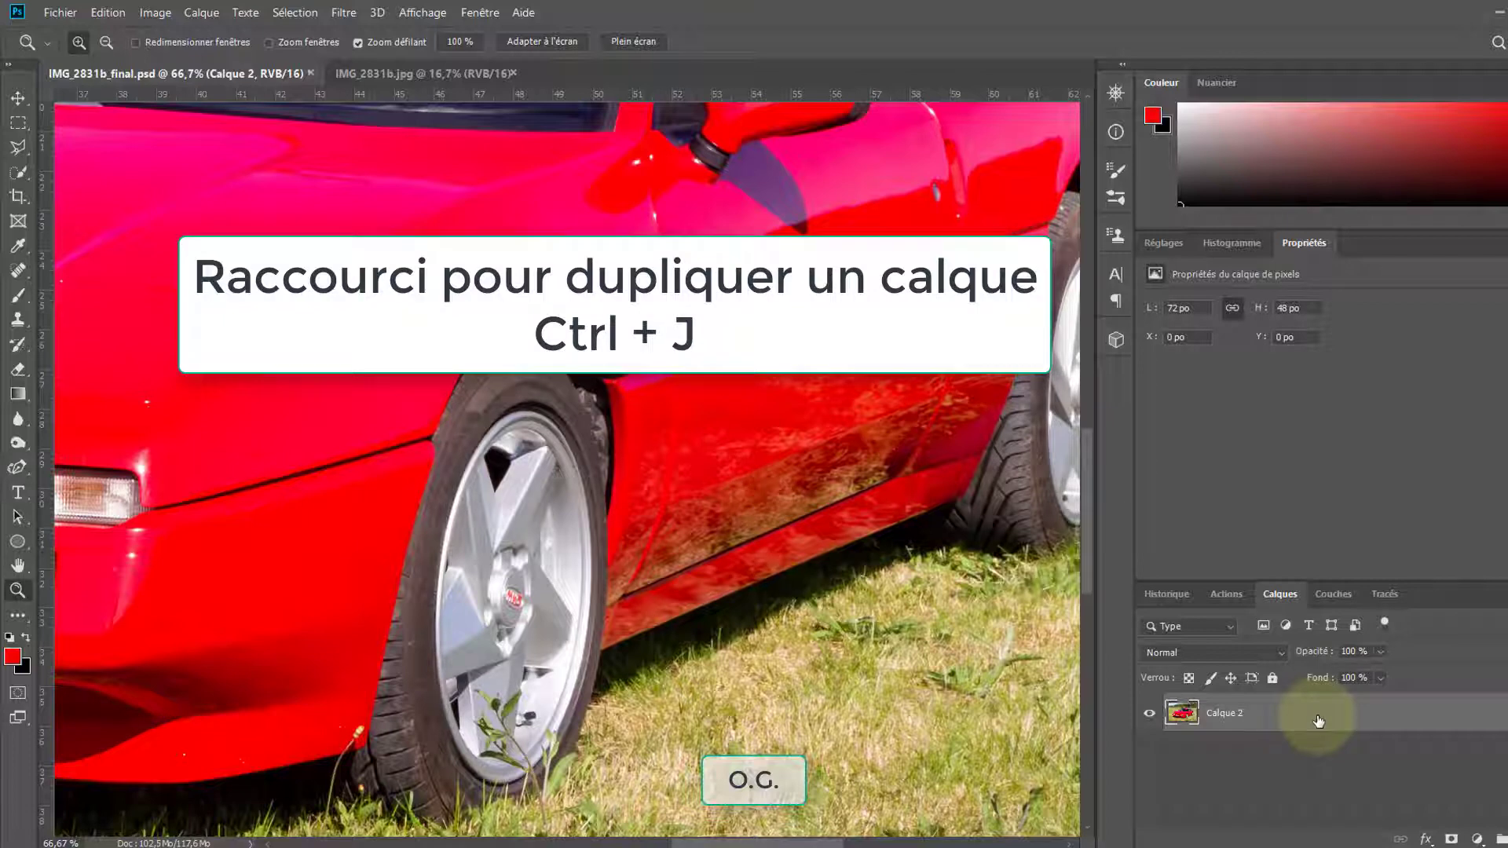
# - Duplicate the Calque 2 layer, hide the original, and keep the copy selected
pyautogui.rightClick(1413, 714)
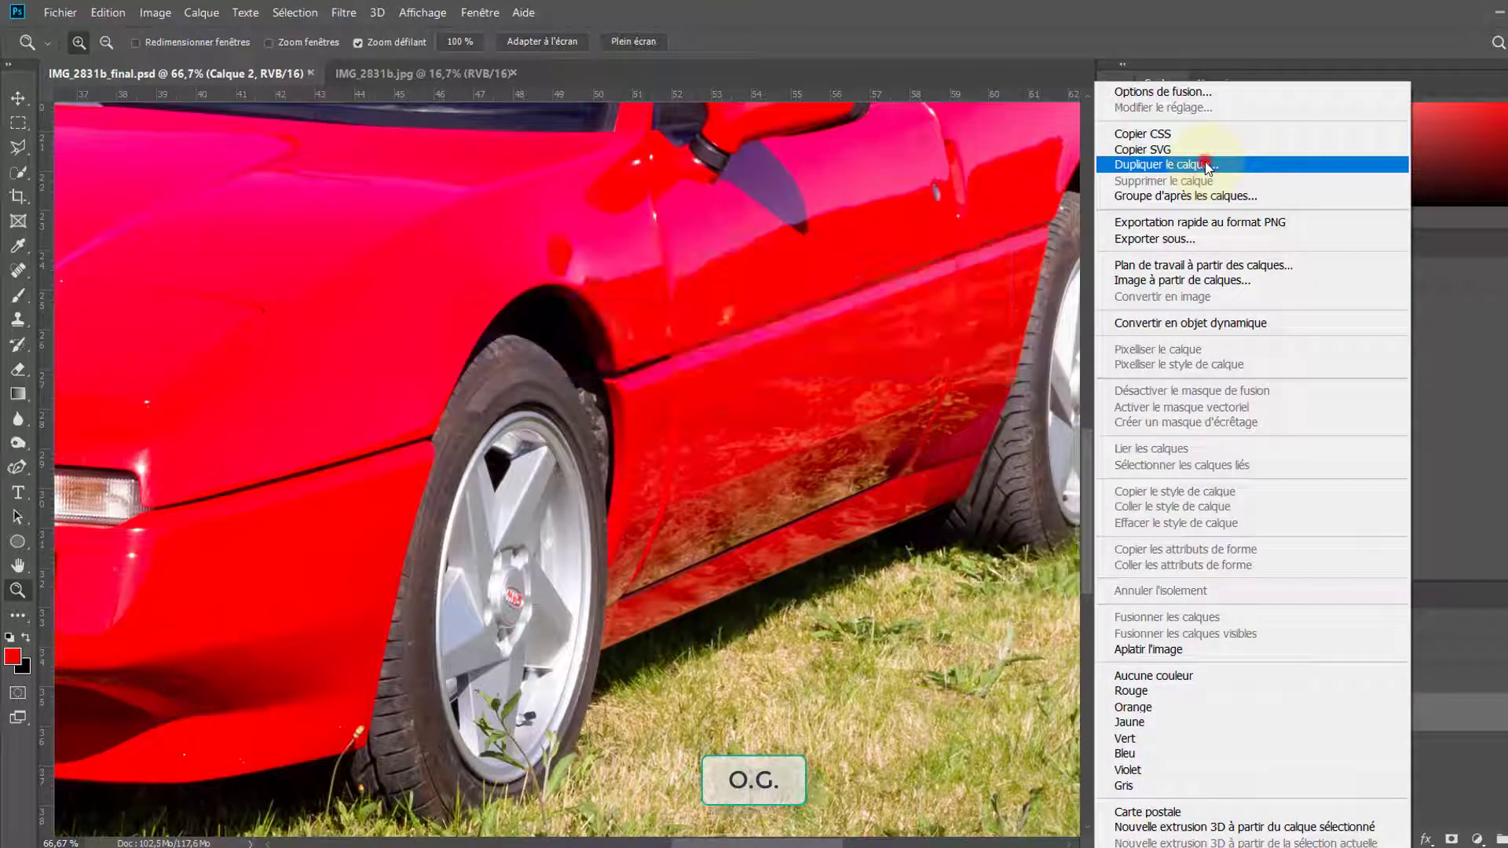
pyautogui.click(1207, 165)
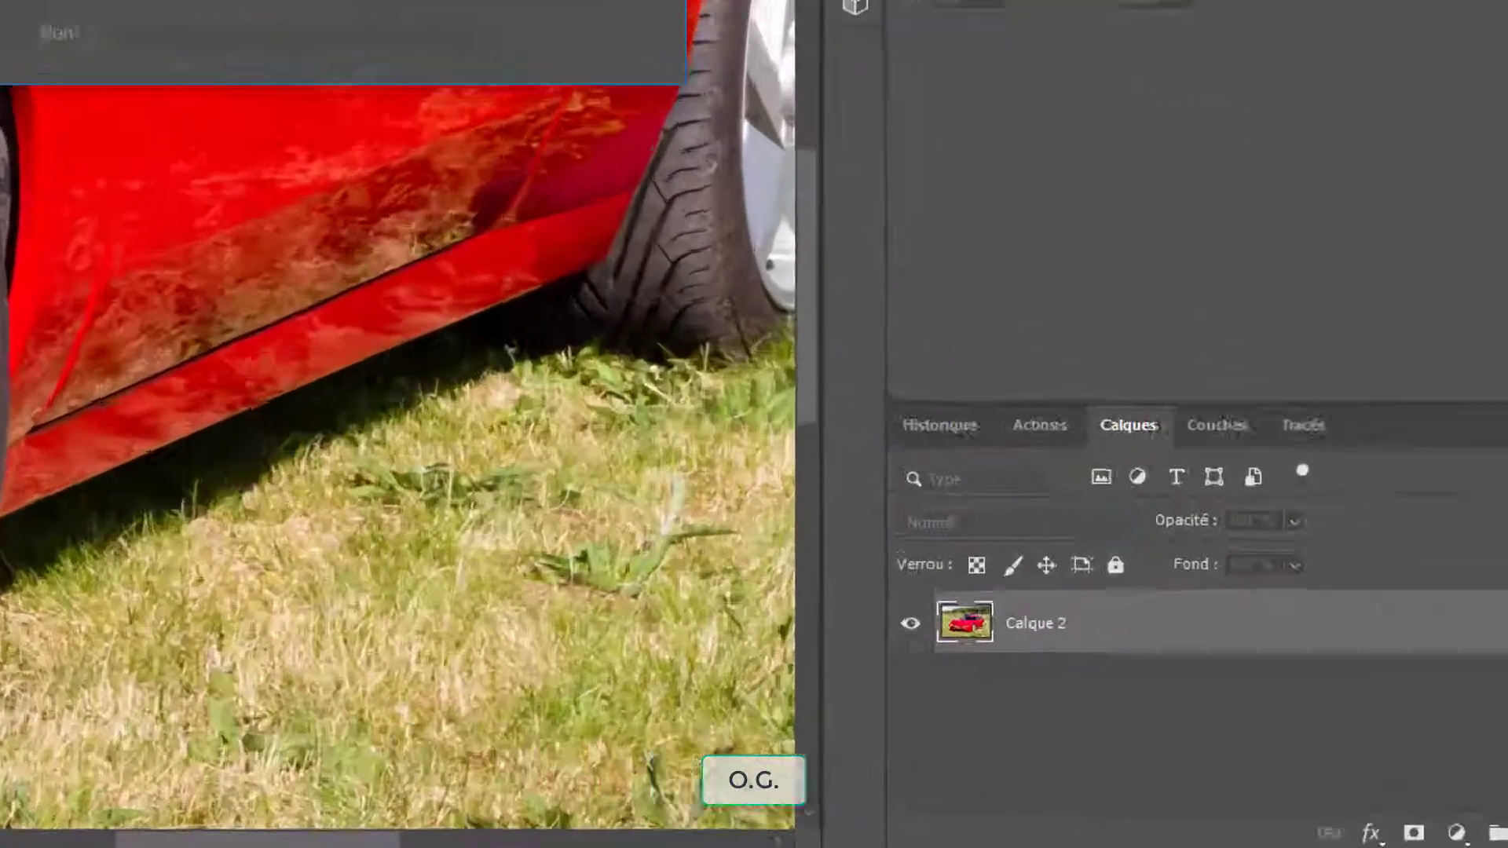
pyautogui.click(600, 3)
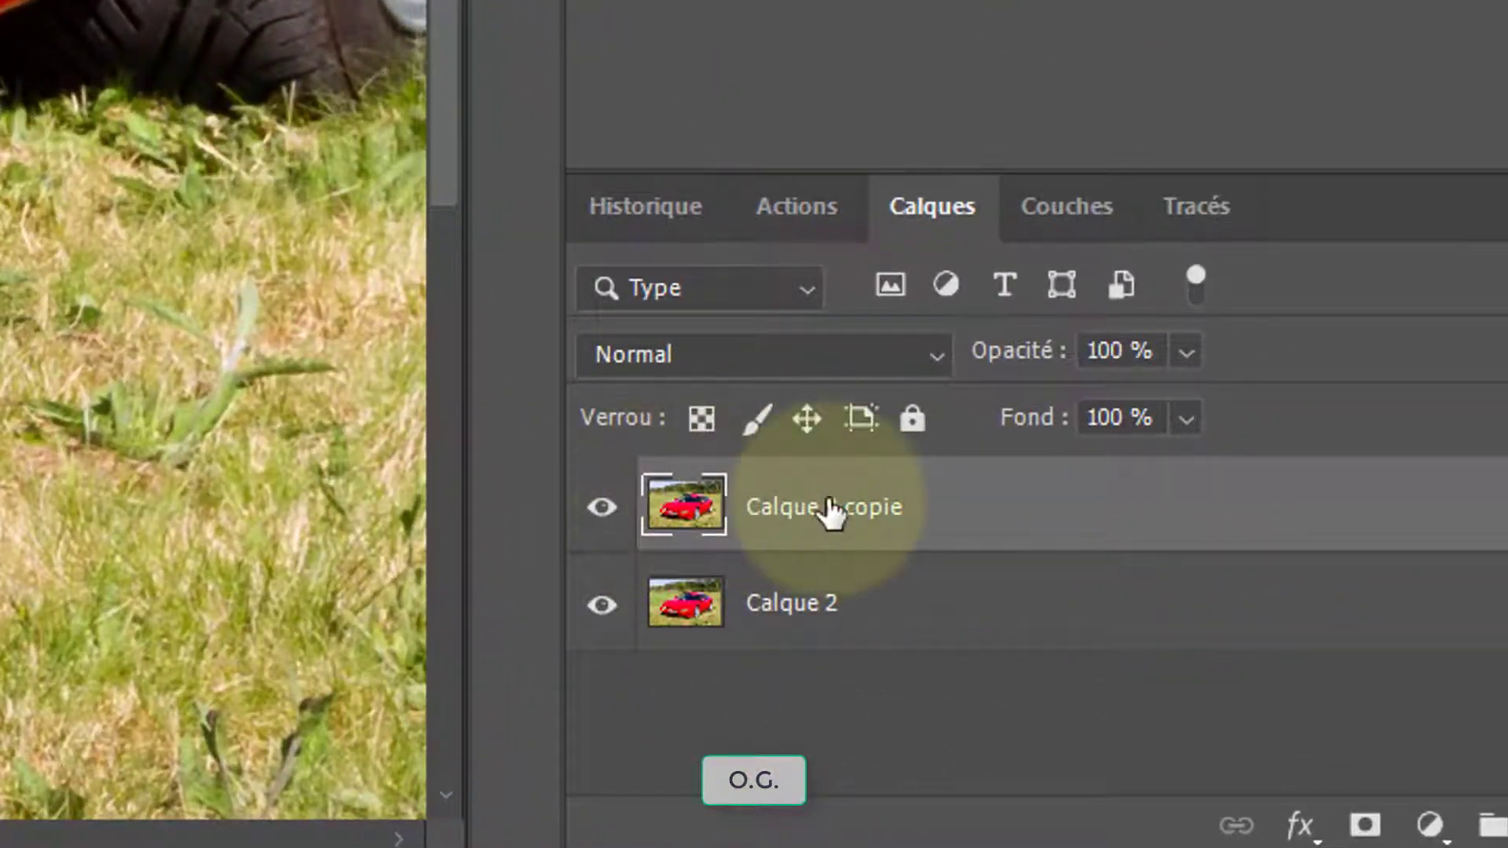
pyautogui.click(602, 620)
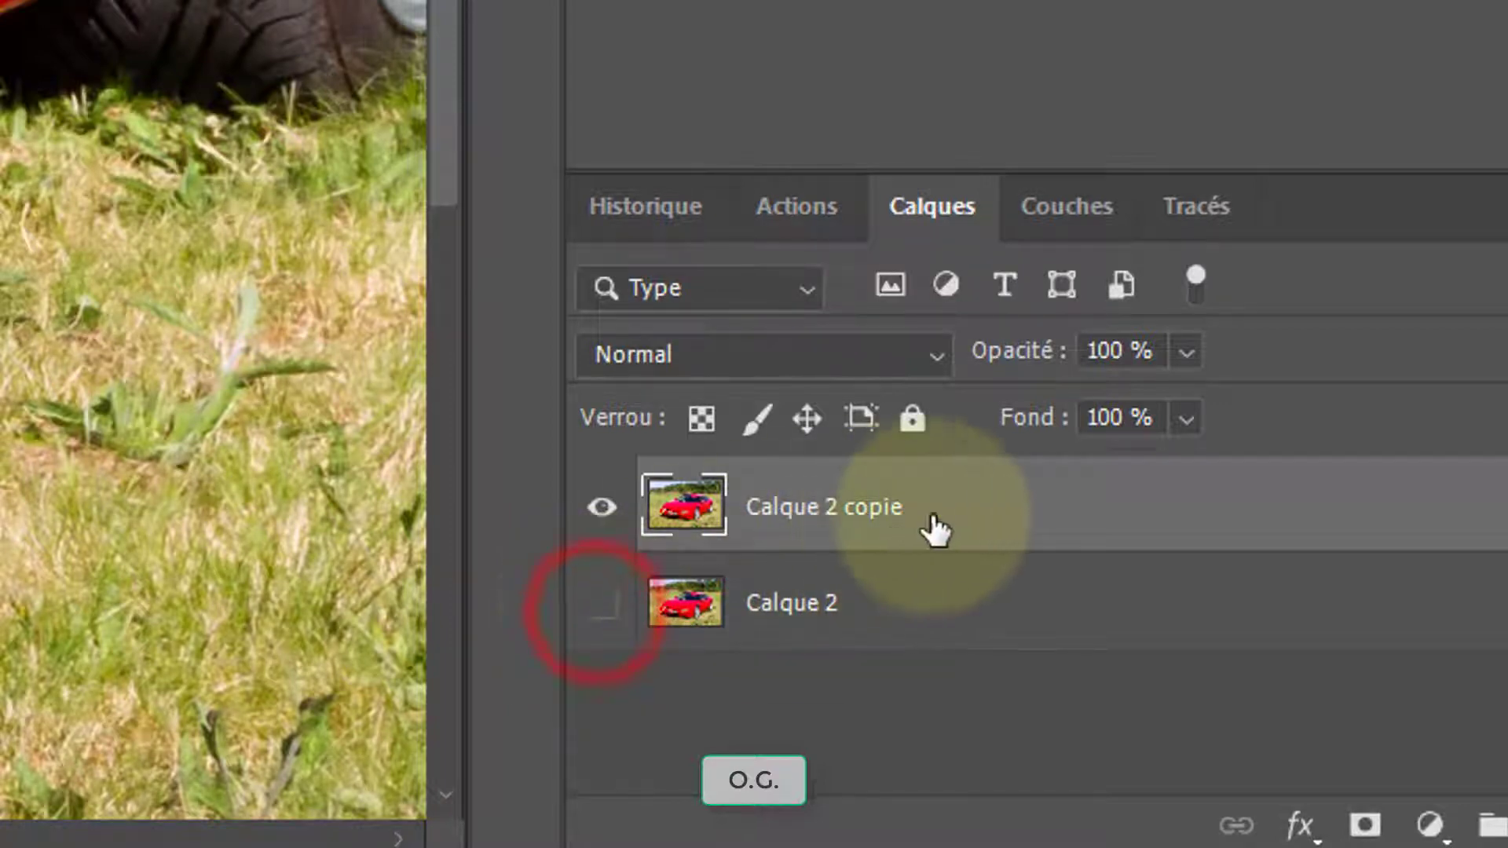
pyautogui.click(1123, 520)
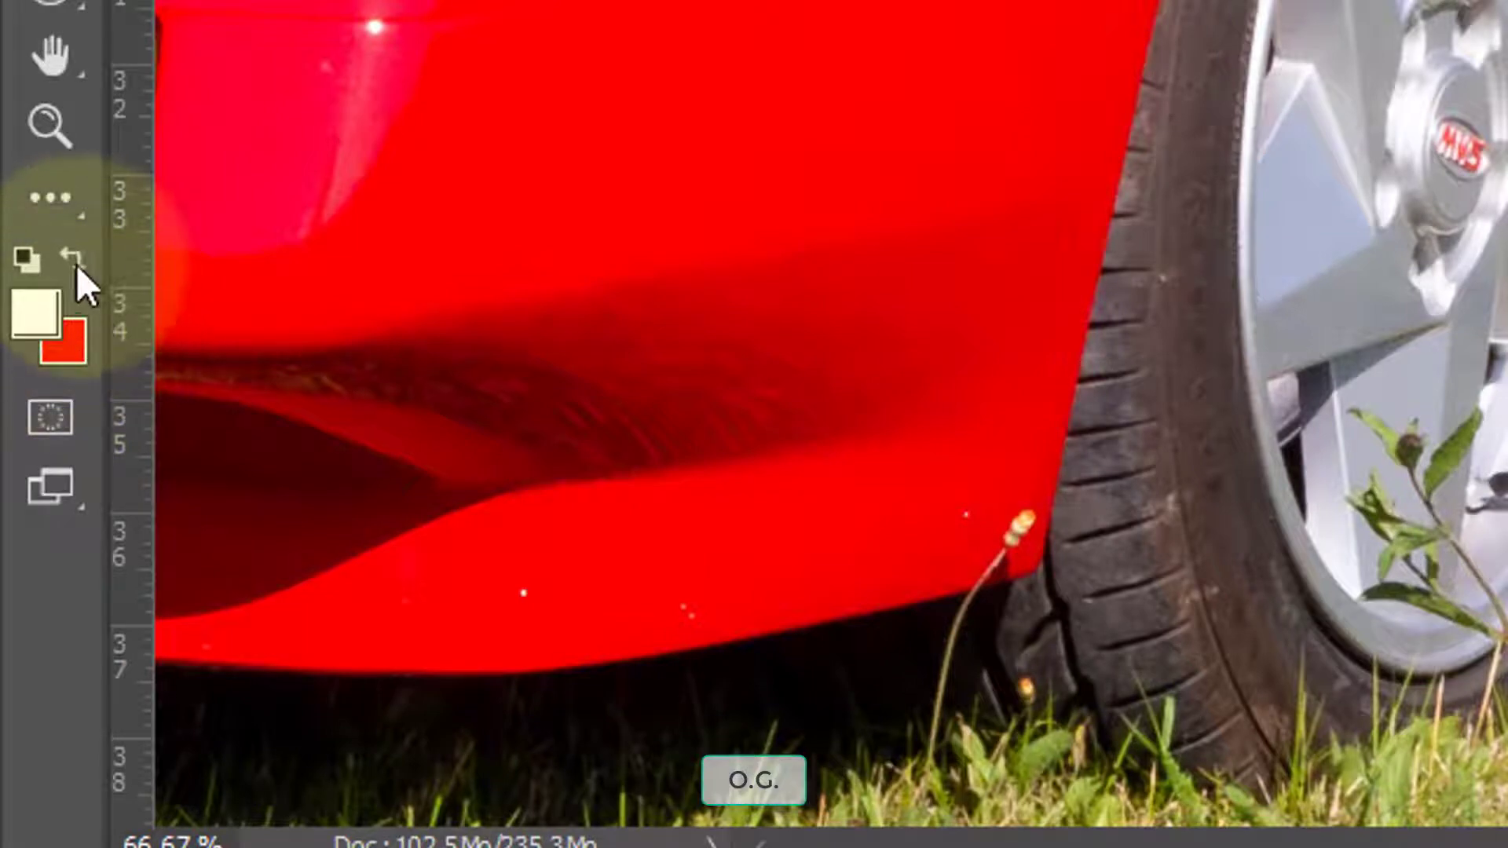
# - Swap the foreground and background colours, then add a Couleur unie fill layer in red f80000 above the copy
pyautogui.click(77, 266)
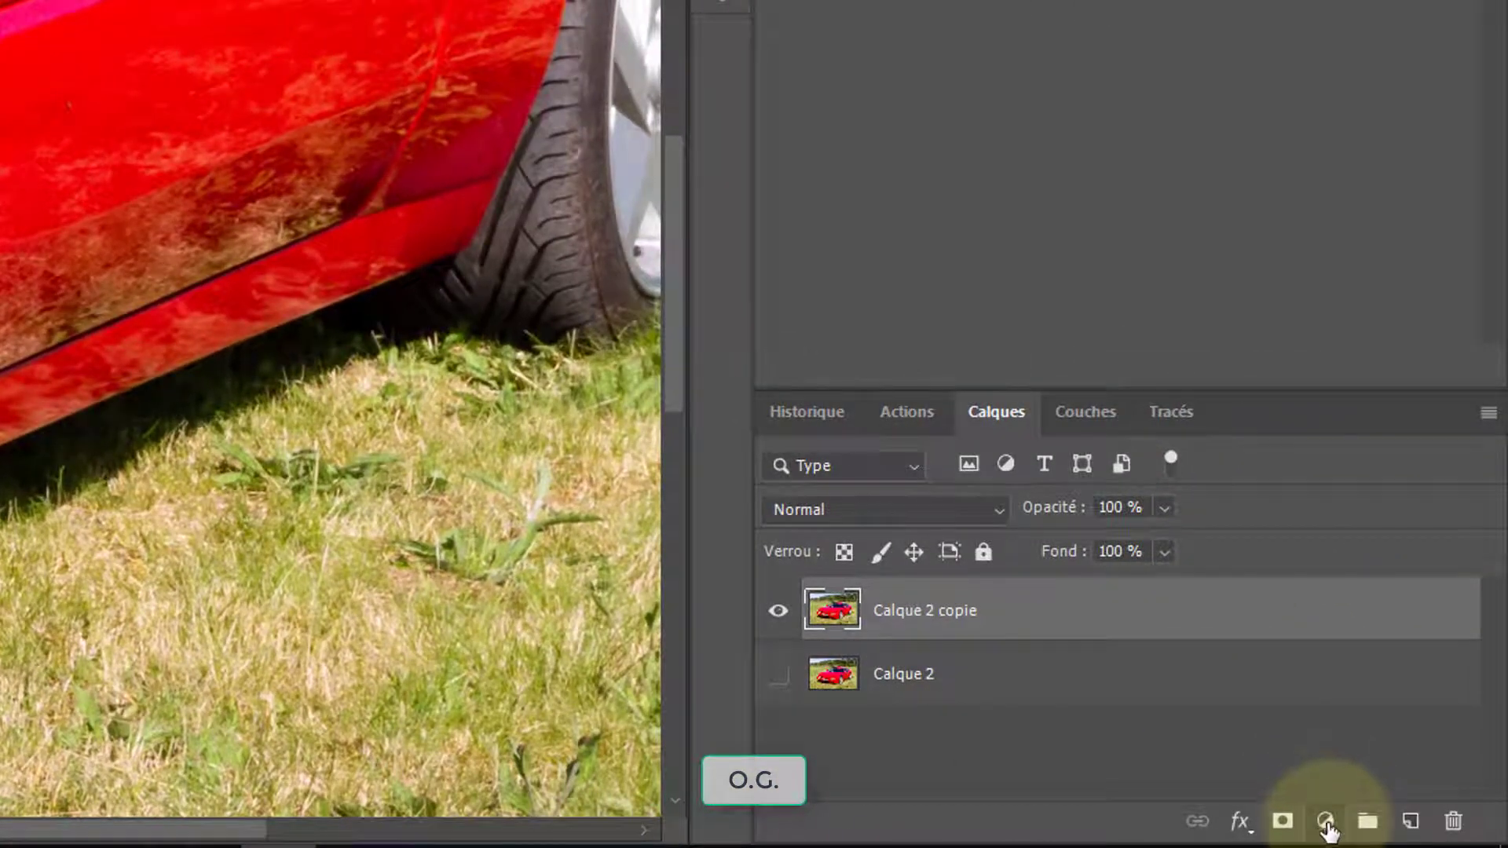
pyautogui.click(1327, 825)
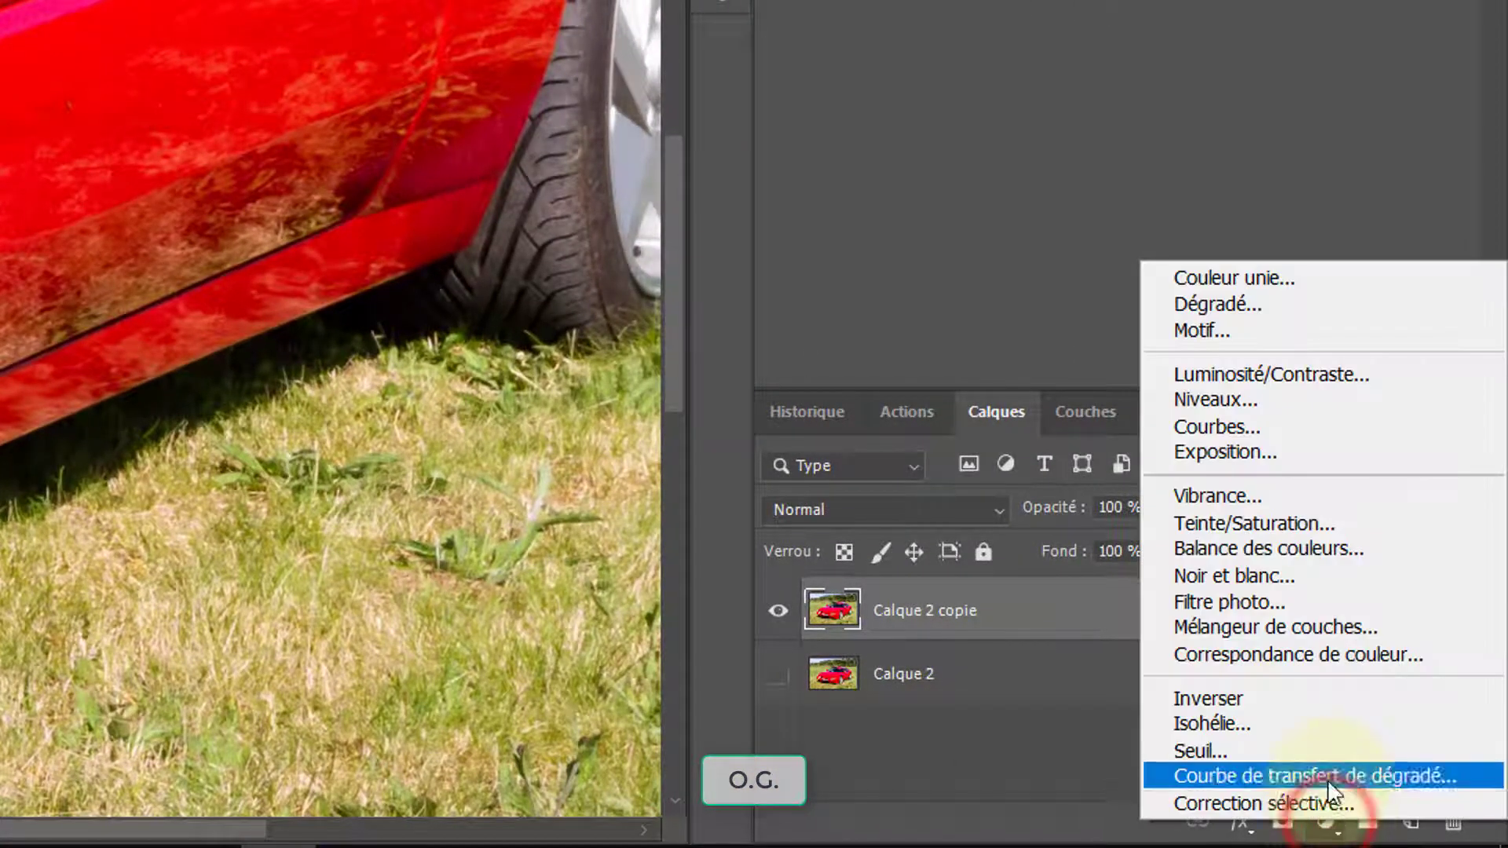
pyautogui.click(1295, 277)
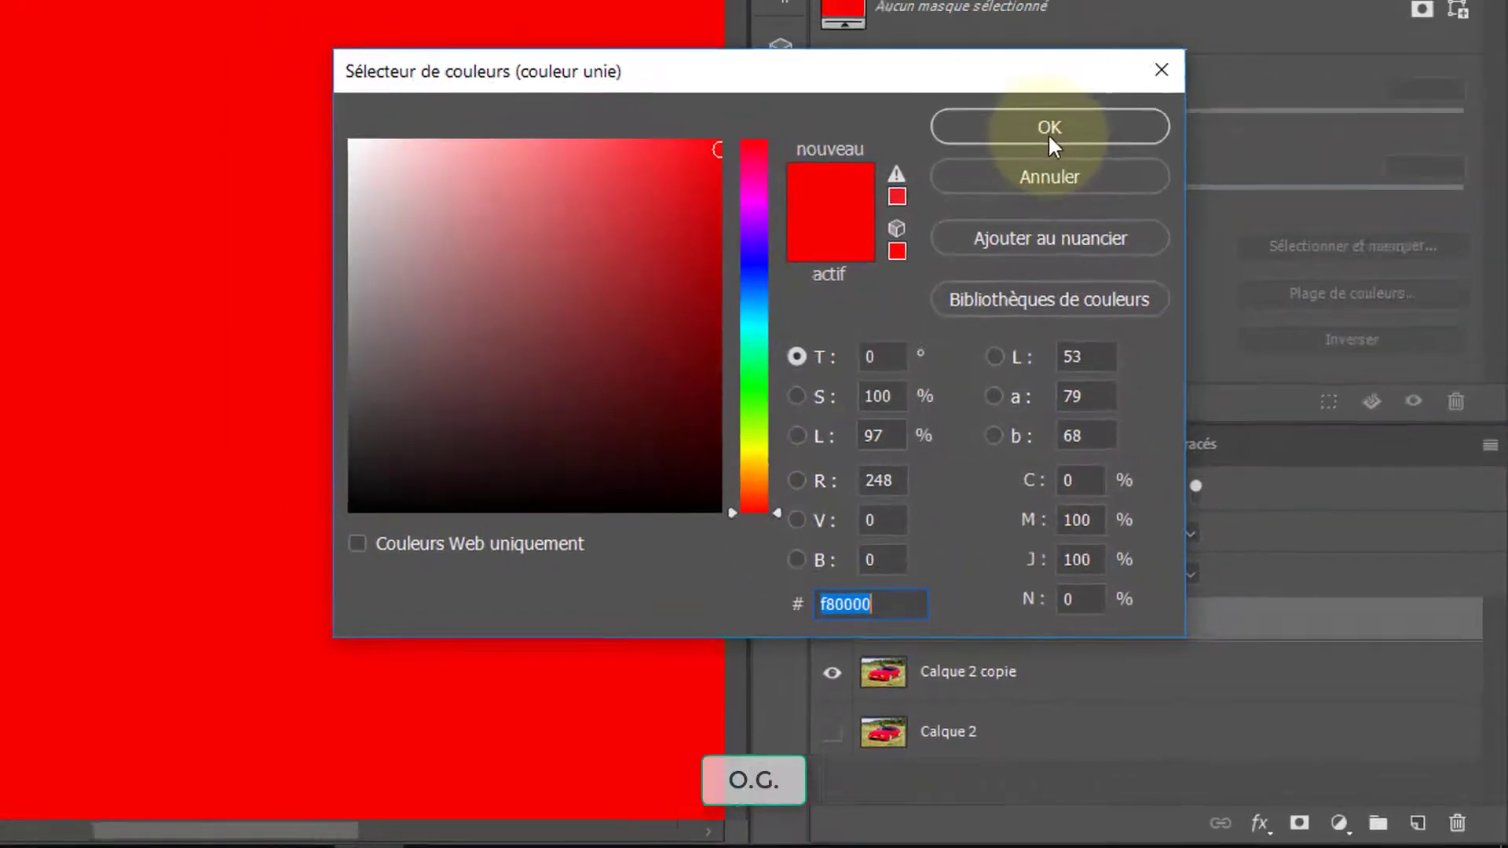
pyautogui.click(1013, 74)
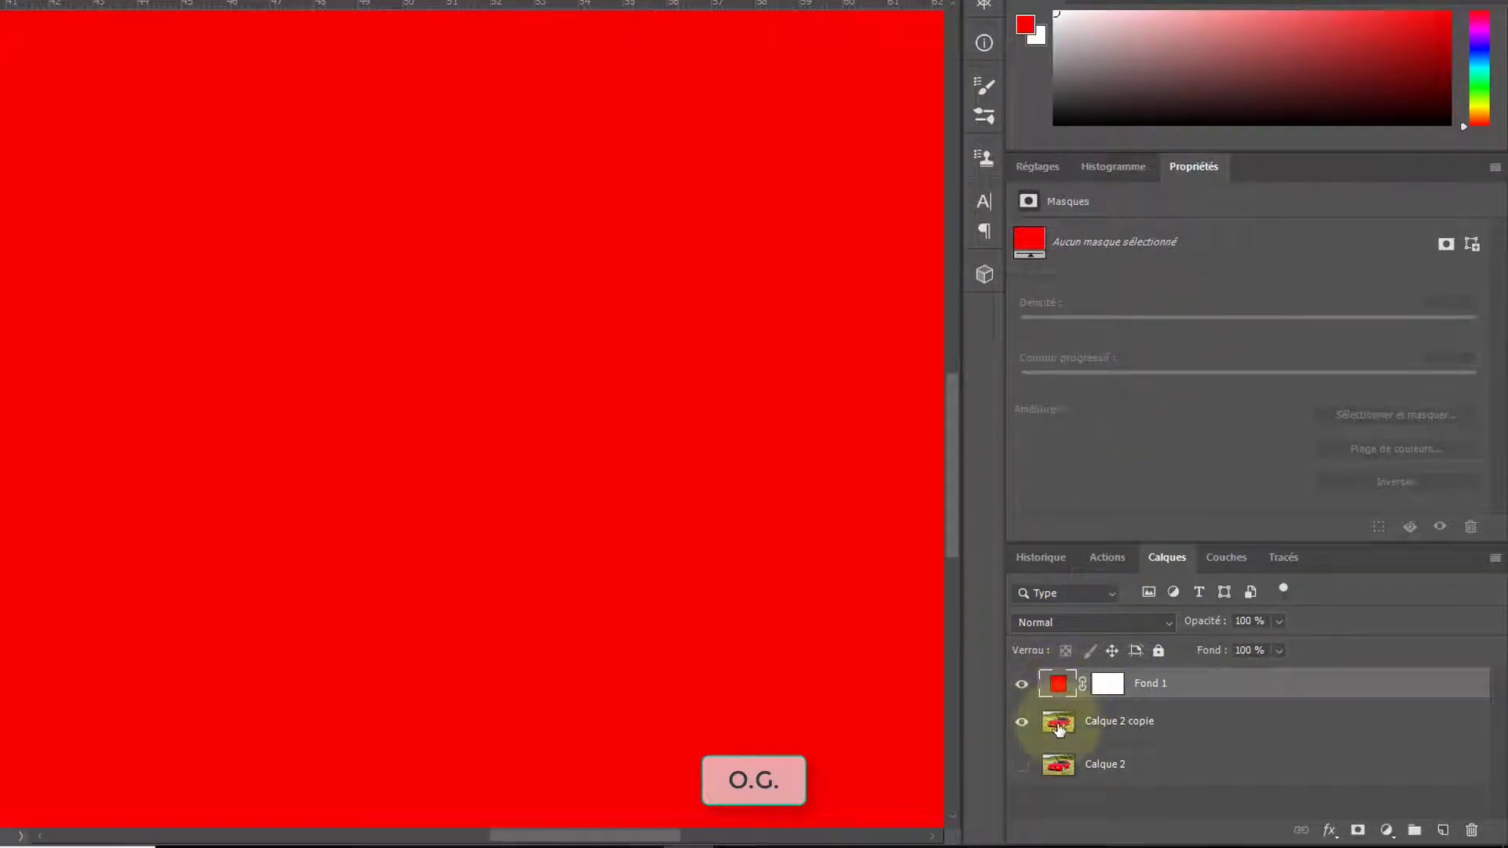
# - Invert the Fond 1 fill layer's mask to black and keep the mask active
pyautogui.click(1116, 690)
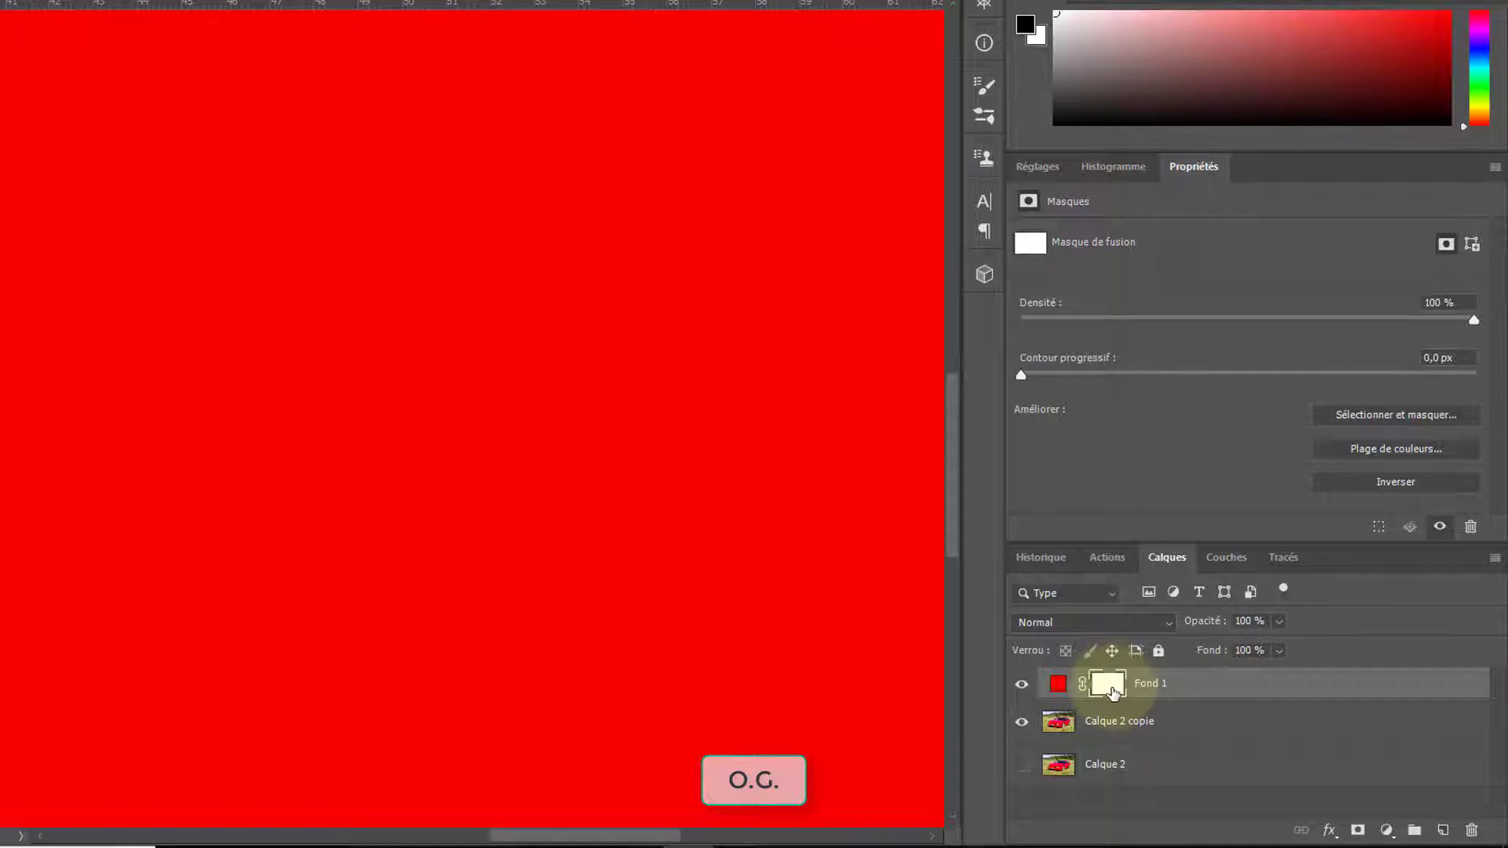
pyautogui.hotkey('ctrl', 'i')
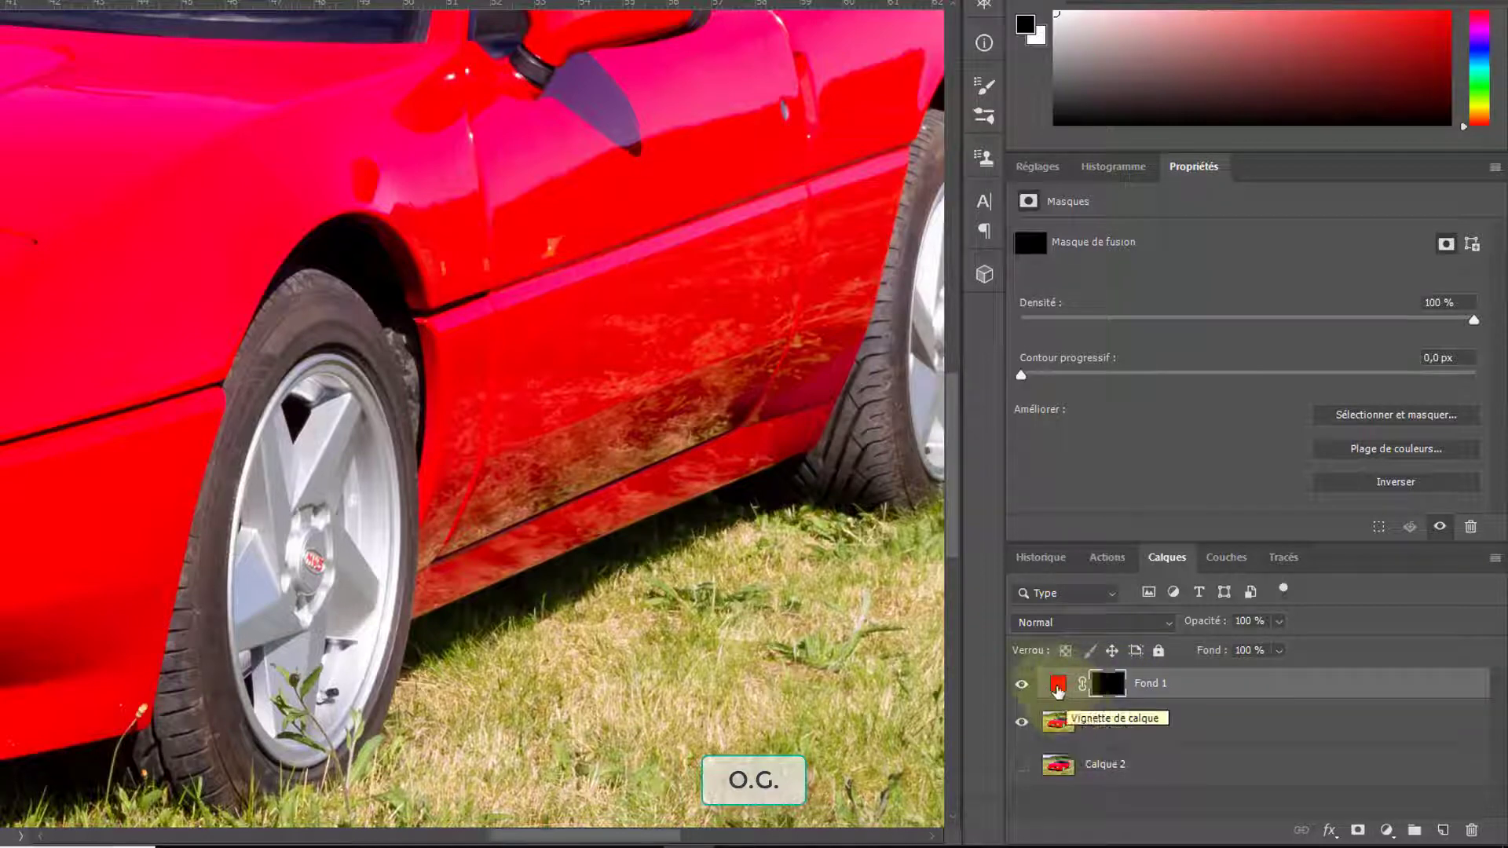
pyautogui.click(1110, 685)
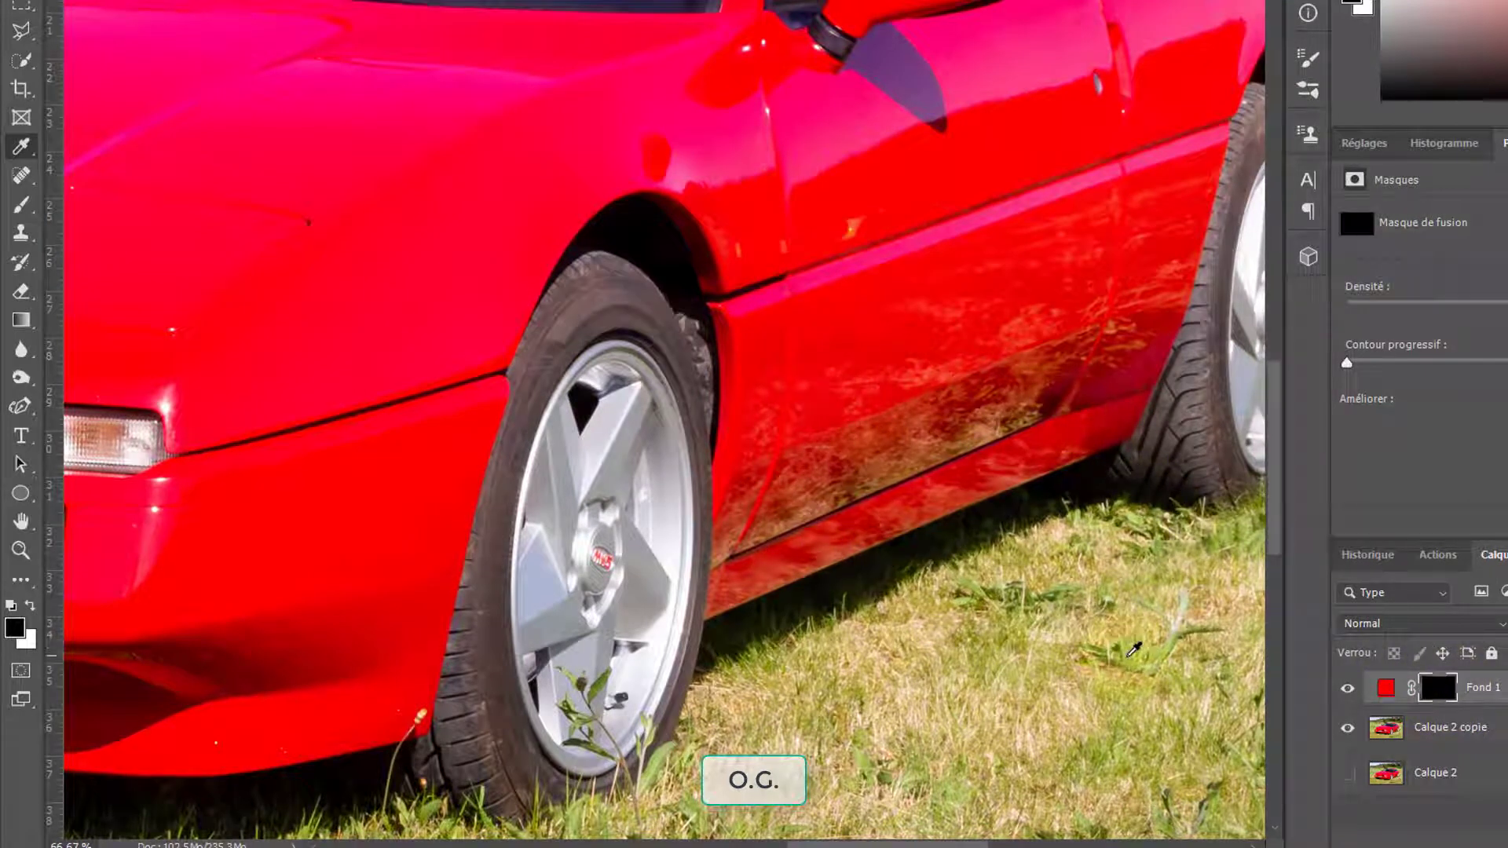
# - Enlarge the brush and paint white on the Fond 1 mask over the grass reflections on the car's lower door and sill
pyautogui.click(19, 206)
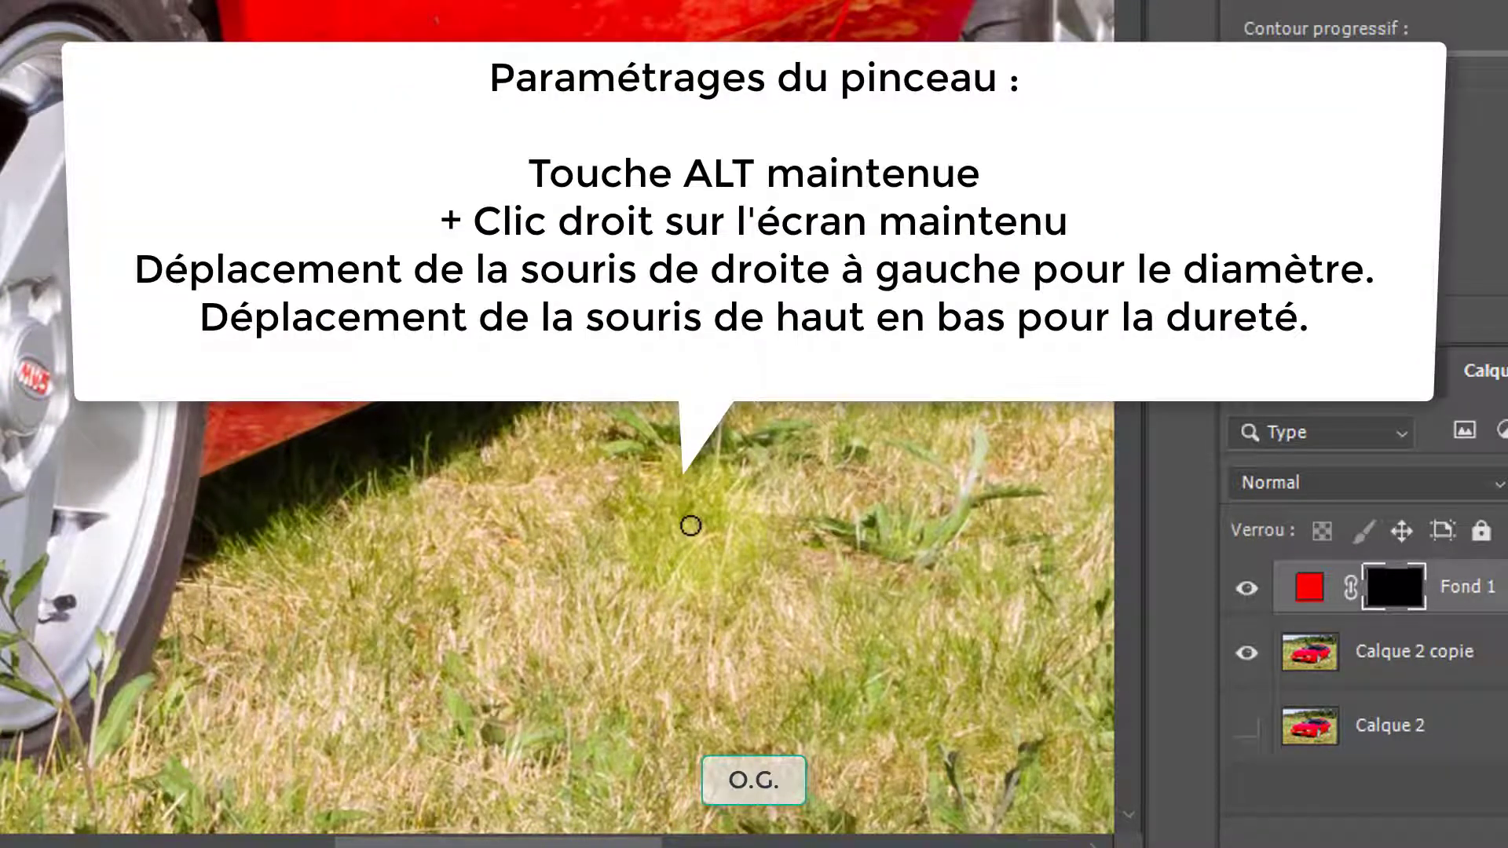
pyautogui.moveTo(690, 537)
pyautogui.mouseDown()
pyautogui.moveTo(816, 525)
pyautogui.moveTo(685, 530)
pyautogui.moveTo(808, 529)
pyautogui.moveTo(737, 533)
pyautogui.moveTo(738, 644)
pyautogui.moveTo(742, 459)
pyautogui.mouseUp()
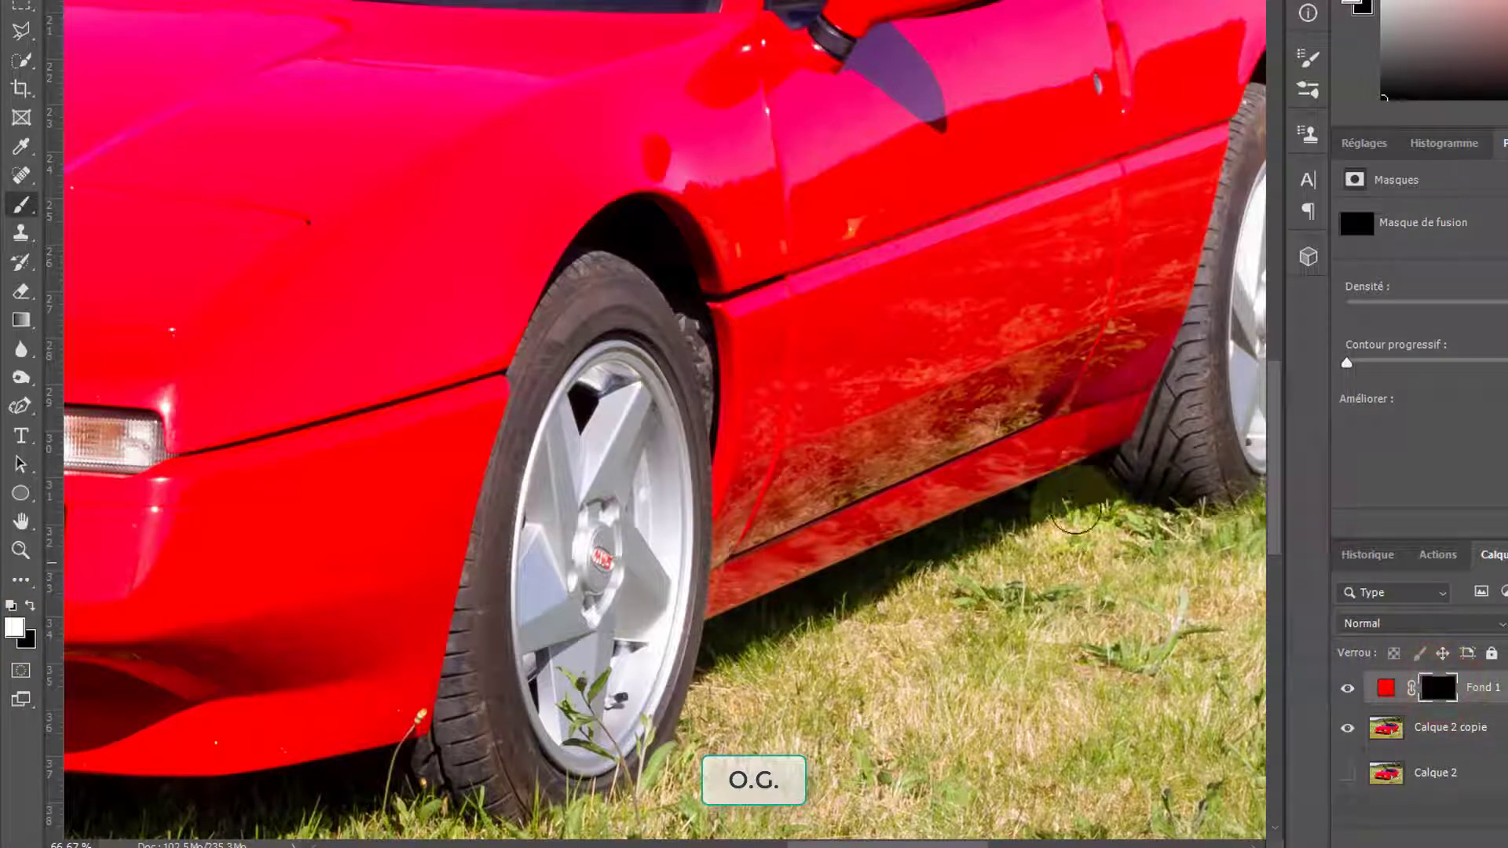
pyautogui.moveTo(952, 430)
pyautogui.mouseDown()
pyautogui.moveTo(990, 398)
pyautogui.moveTo(794, 473)
pyautogui.moveTo(756, 505)
pyautogui.moveTo(752, 557)
pyautogui.moveTo(1059, 411)
pyautogui.moveTo(1096, 328)
pyautogui.moveTo(999, 399)
pyautogui.moveTo(1034, 362)
pyautogui.mouseUp()
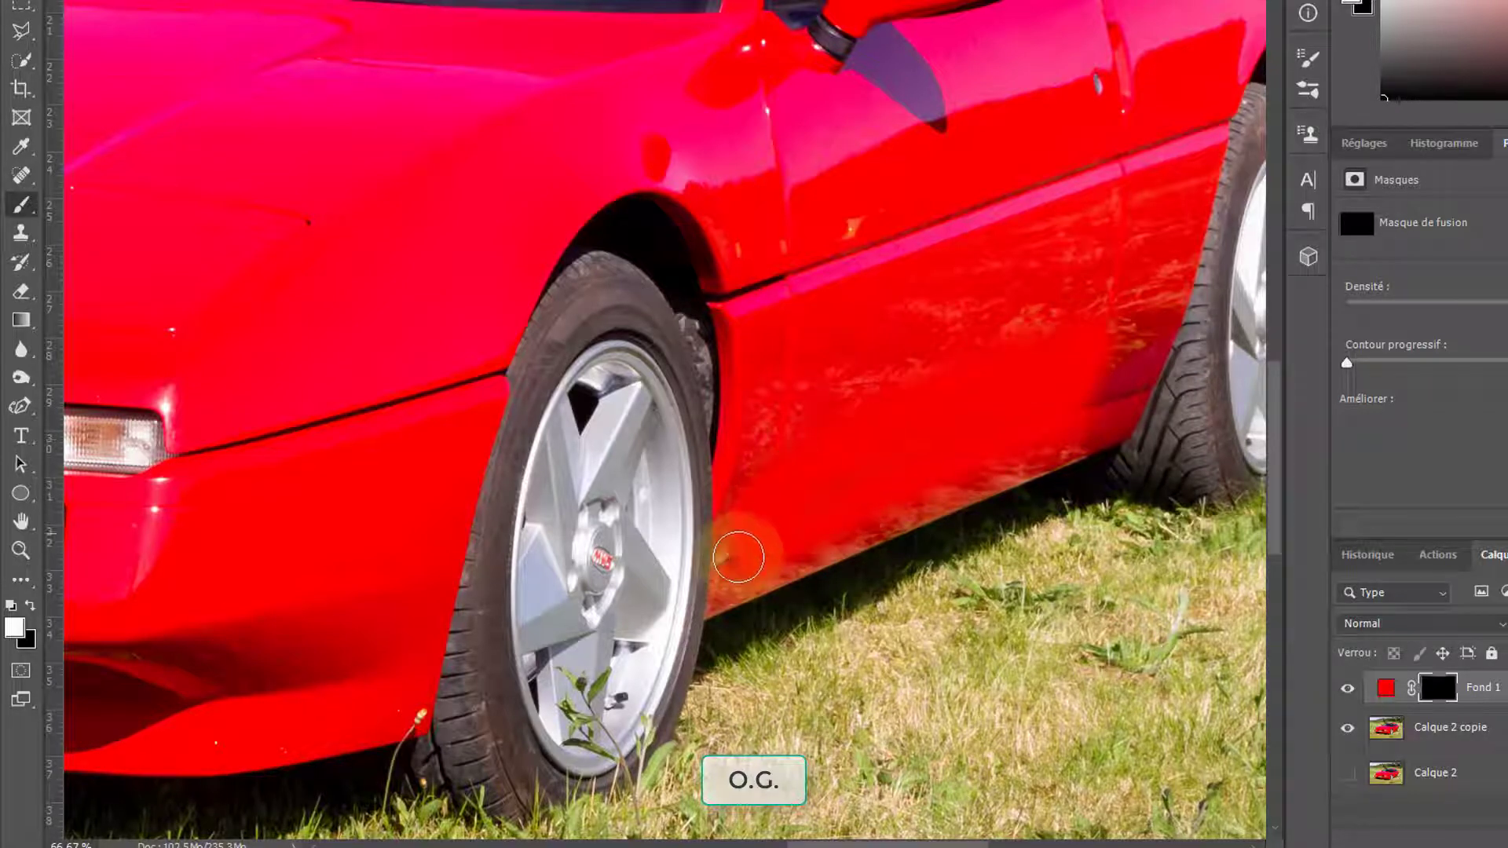
pyautogui.moveTo(1120, 333)
pyautogui.mouseDown()
pyautogui.moveTo(1101, 412)
pyautogui.moveTo(1153, 268)
pyautogui.moveTo(1141, 317)
pyautogui.moveTo(1110, 276)
pyautogui.moveTo(993, 328)
pyautogui.moveTo(893, 339)
pyautogui.moveTo(816, 399)
pyautogui.moveTo(775, 393)
pyautogui.moveTo(744, 515)
pyautogui.moveTo(841, 517)
pyautogui.moveTo(808, 541)
pyautogui.moveTo(907, 479)
pyautogui.moveTo(1087, 400)
pyautogui.mouseUp()
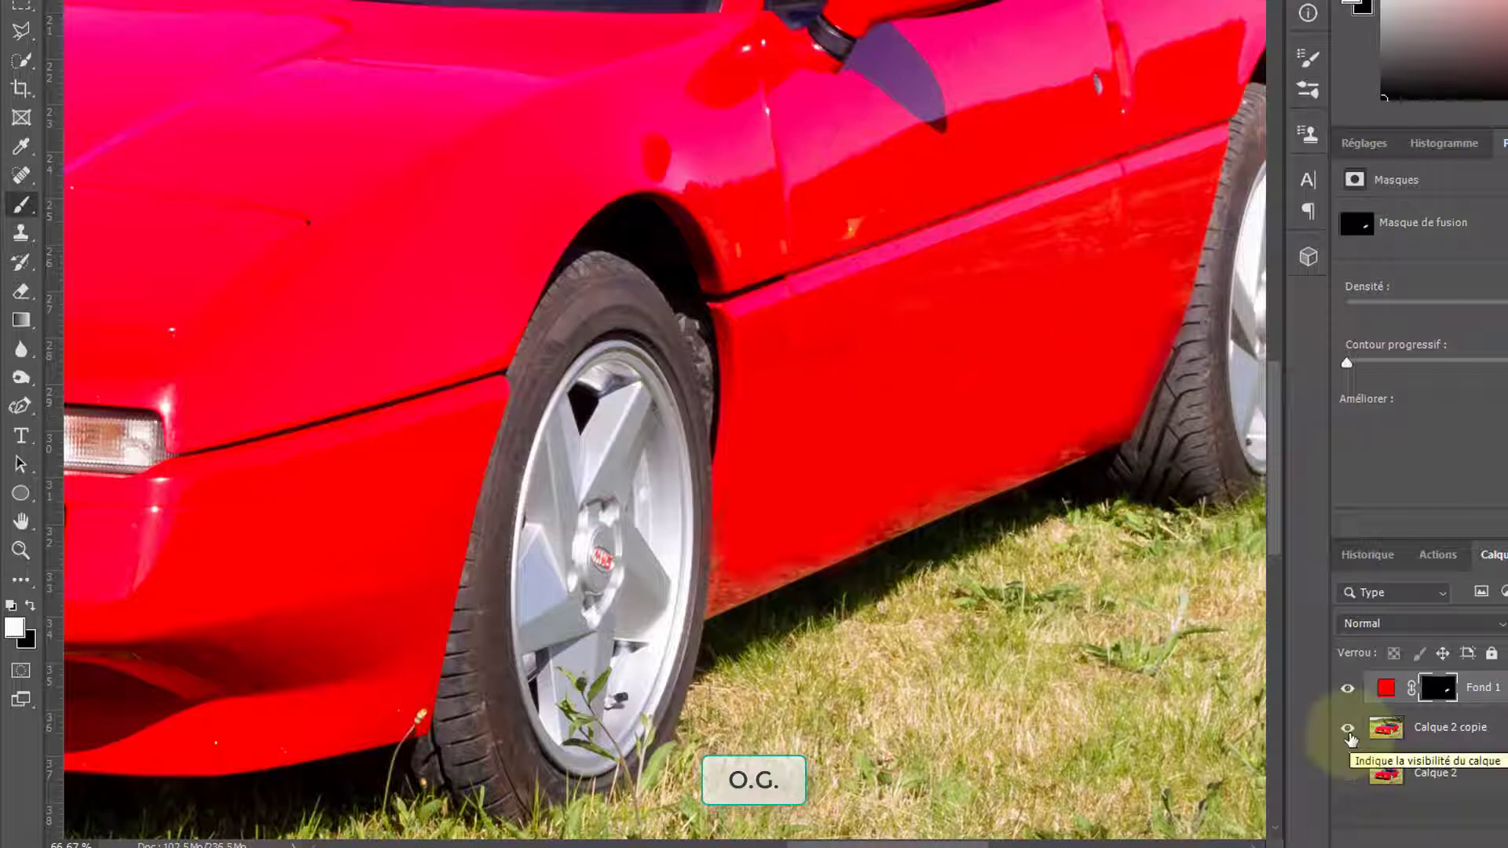
# - Compare the car door with and without the red retouch by toggling the layers' visibility
pyautogui.click(1359, 734)
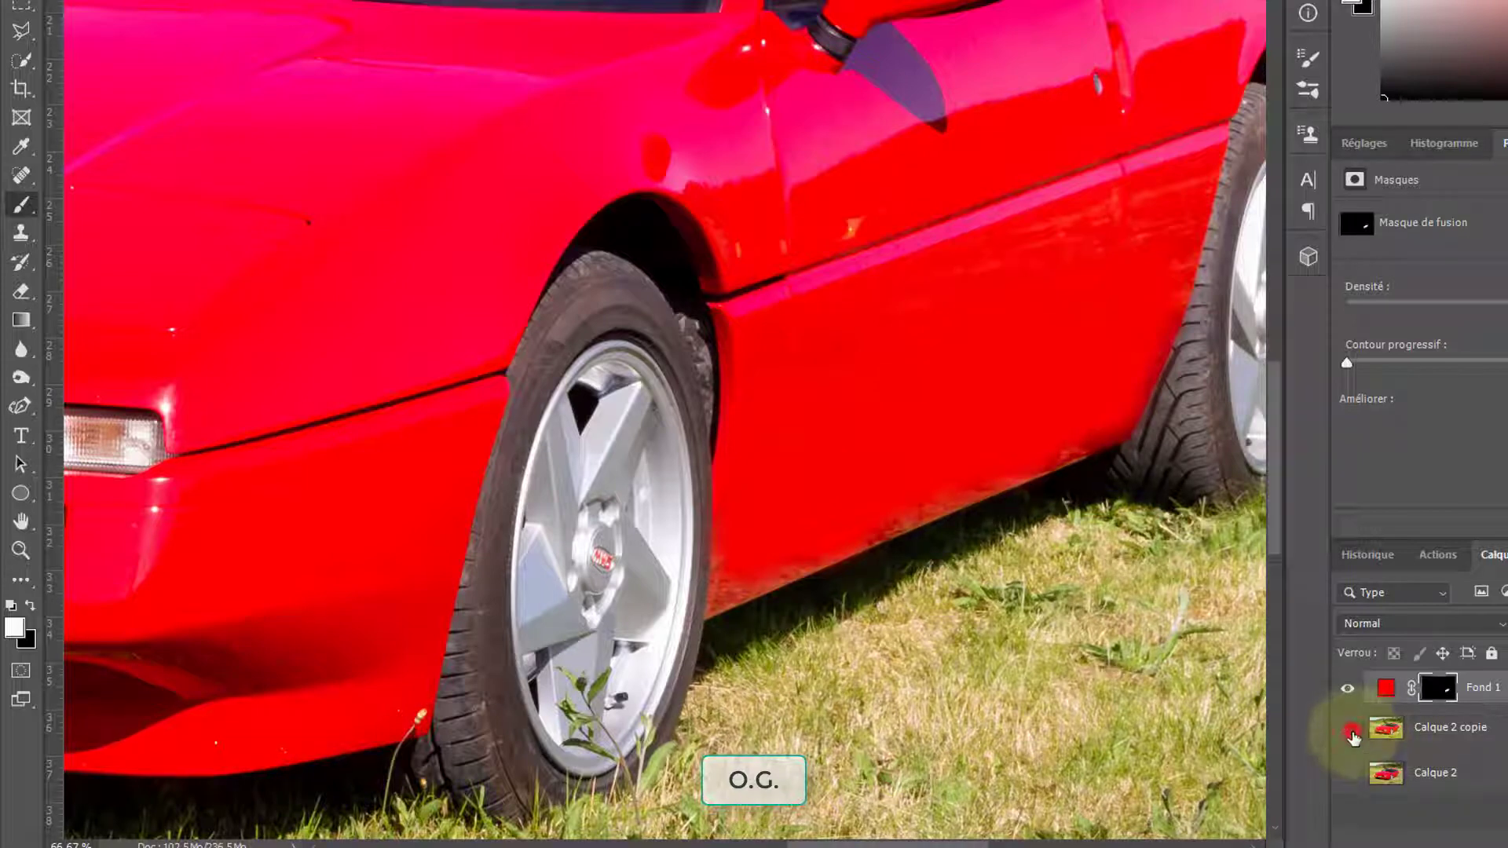
pyautogui.click(1347, 773)
pyautogui.moveTo(903, 398)
pyautogui.mouseDown()
pyautogui.moveTo(845, 428)
pyautogui.moveTo(913, 391)
pyautogui.moveTo(783, 449)
pyautogui.moveTo(951, 430)
pyautogui.moveTo(831, 468)
pyautogui.moveTo(1015, 393)
pyautogui.moveTo(1113, 296)
pyautogui.moveTo(862, 370)
pyautogui.mouseUp()
pyautogui.click(1351, 732)
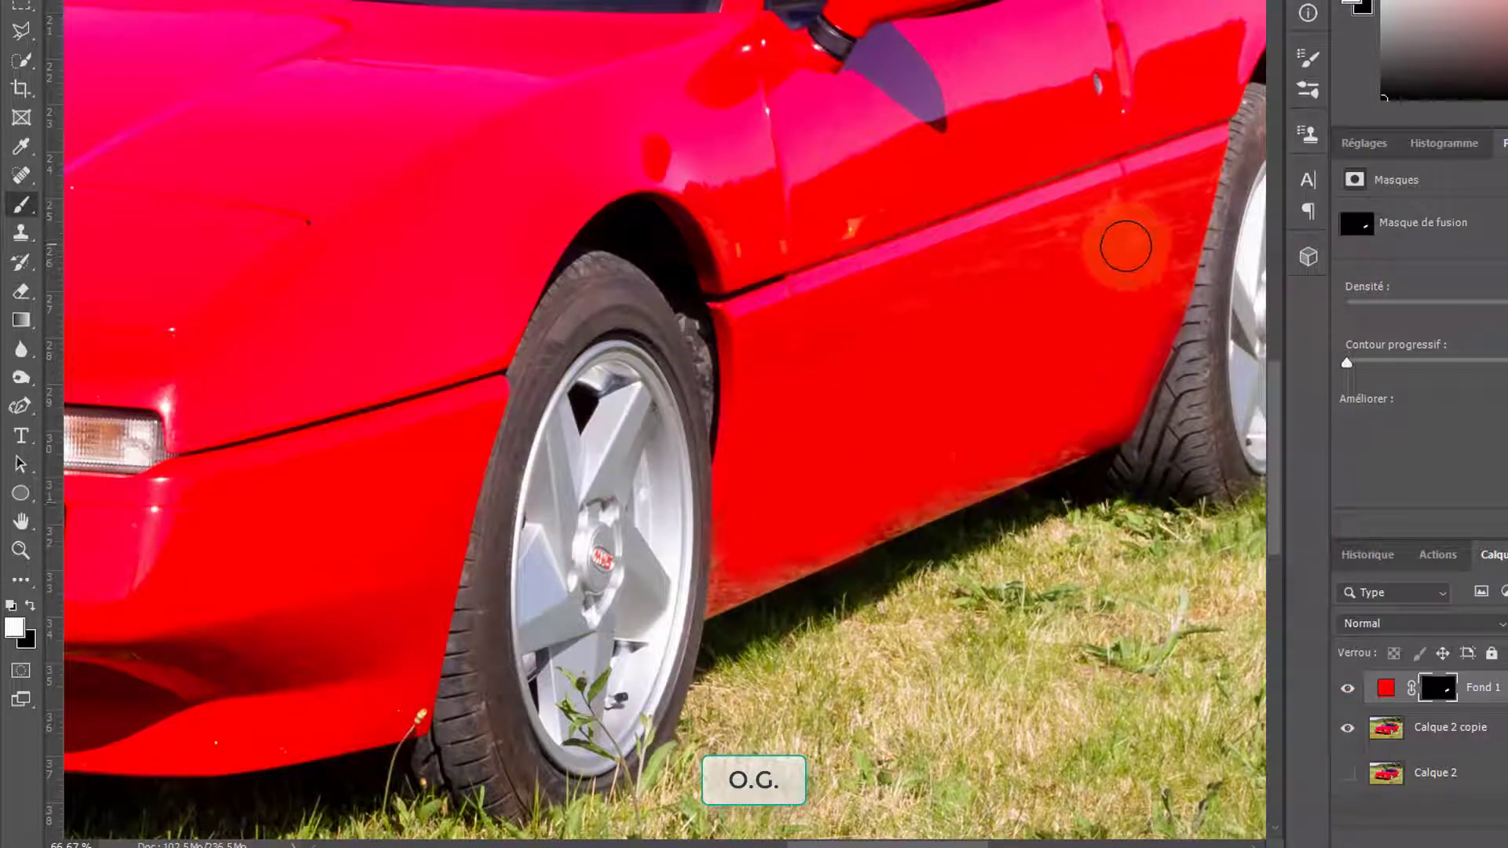
pyautogui.click(1349, 689)
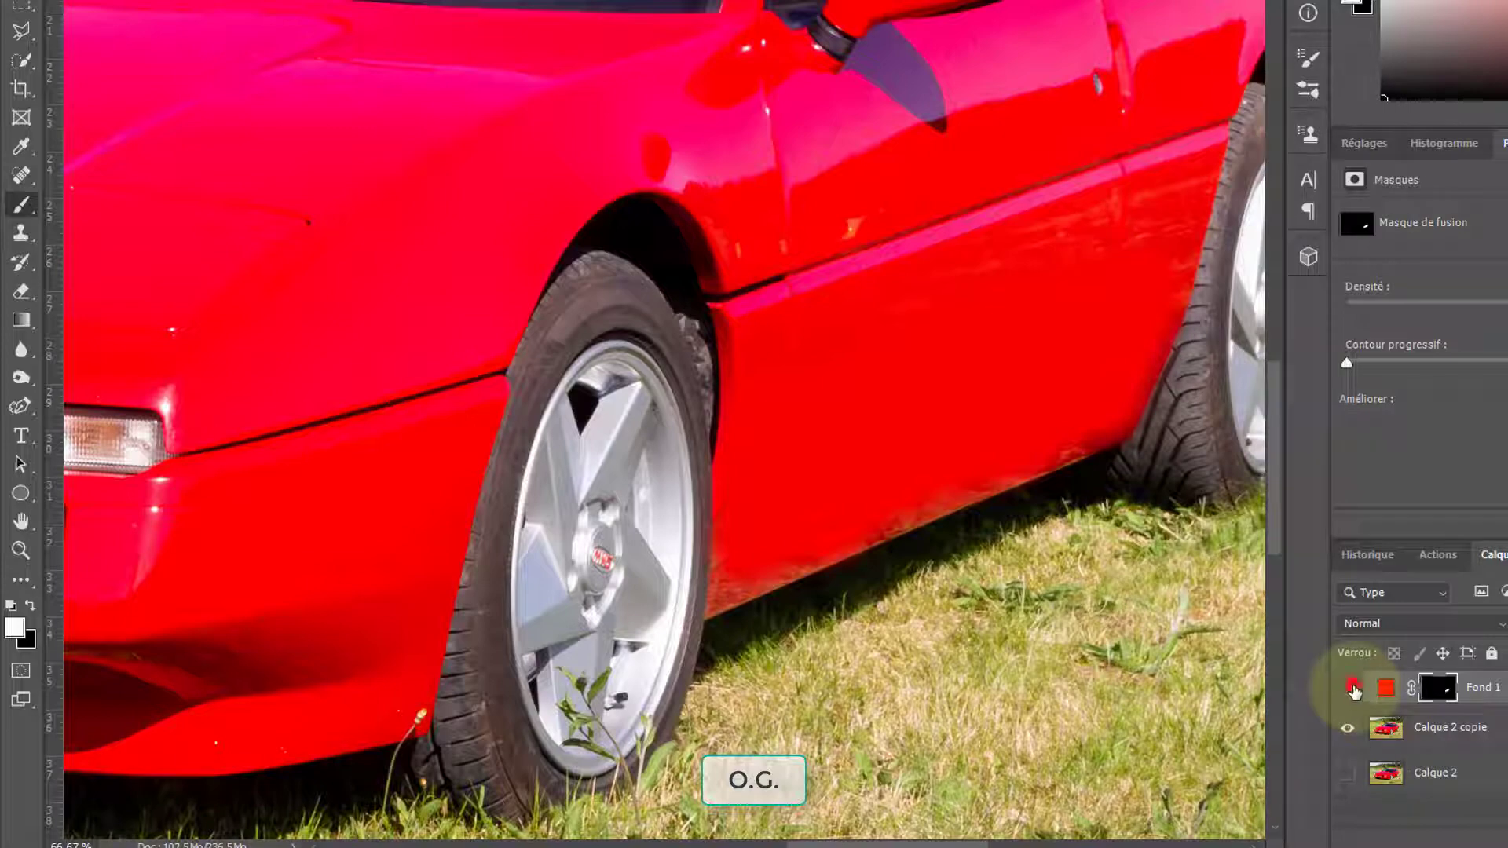
pyautogui.click(1352, 689)
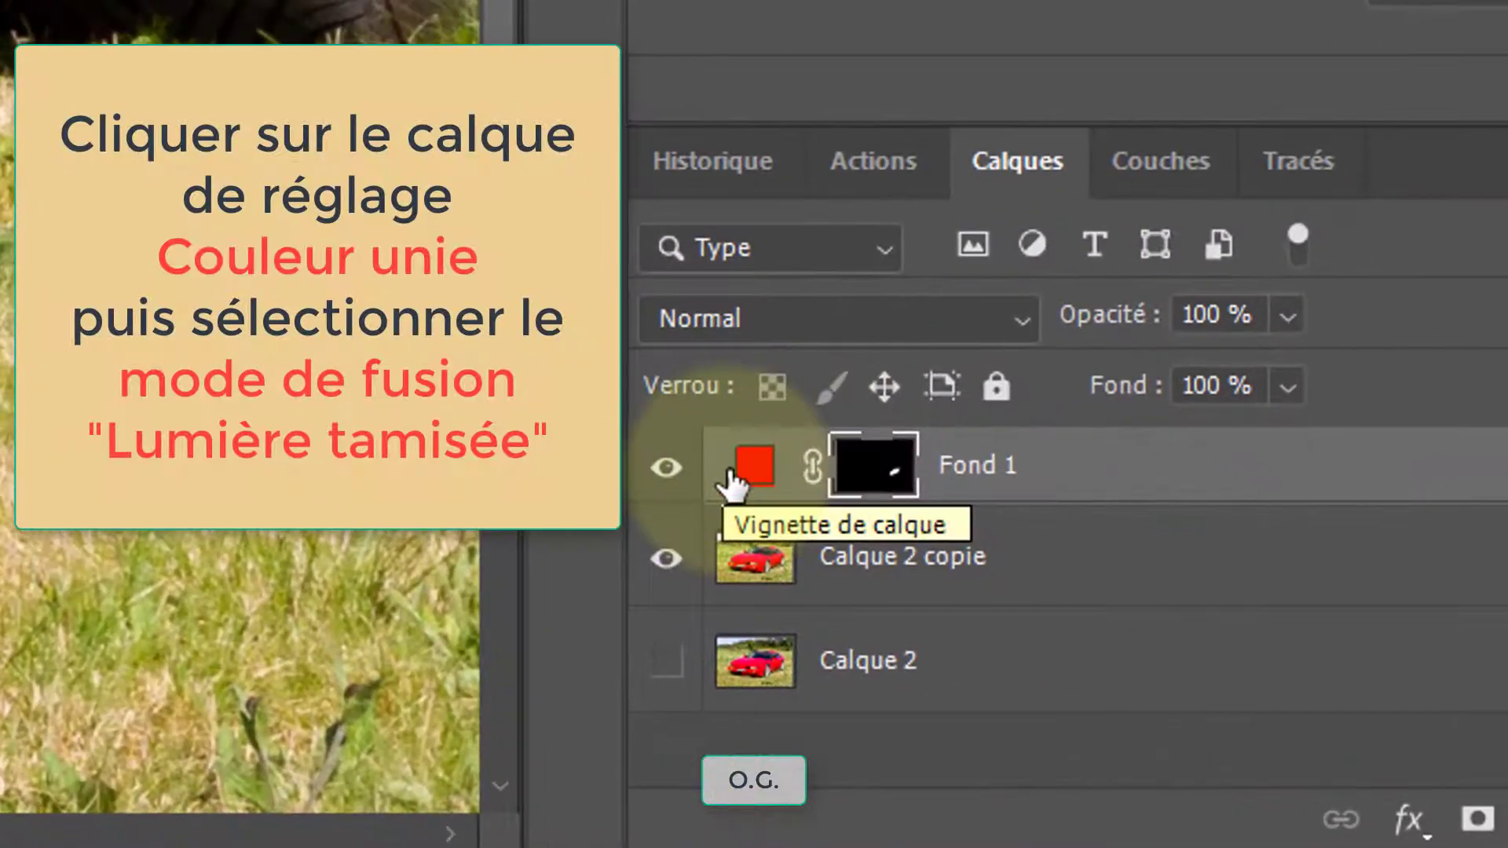
# - Set the blend mode of the Fond 1 fill layer to Lumière tamisée
pyautogui.click(809, 483)
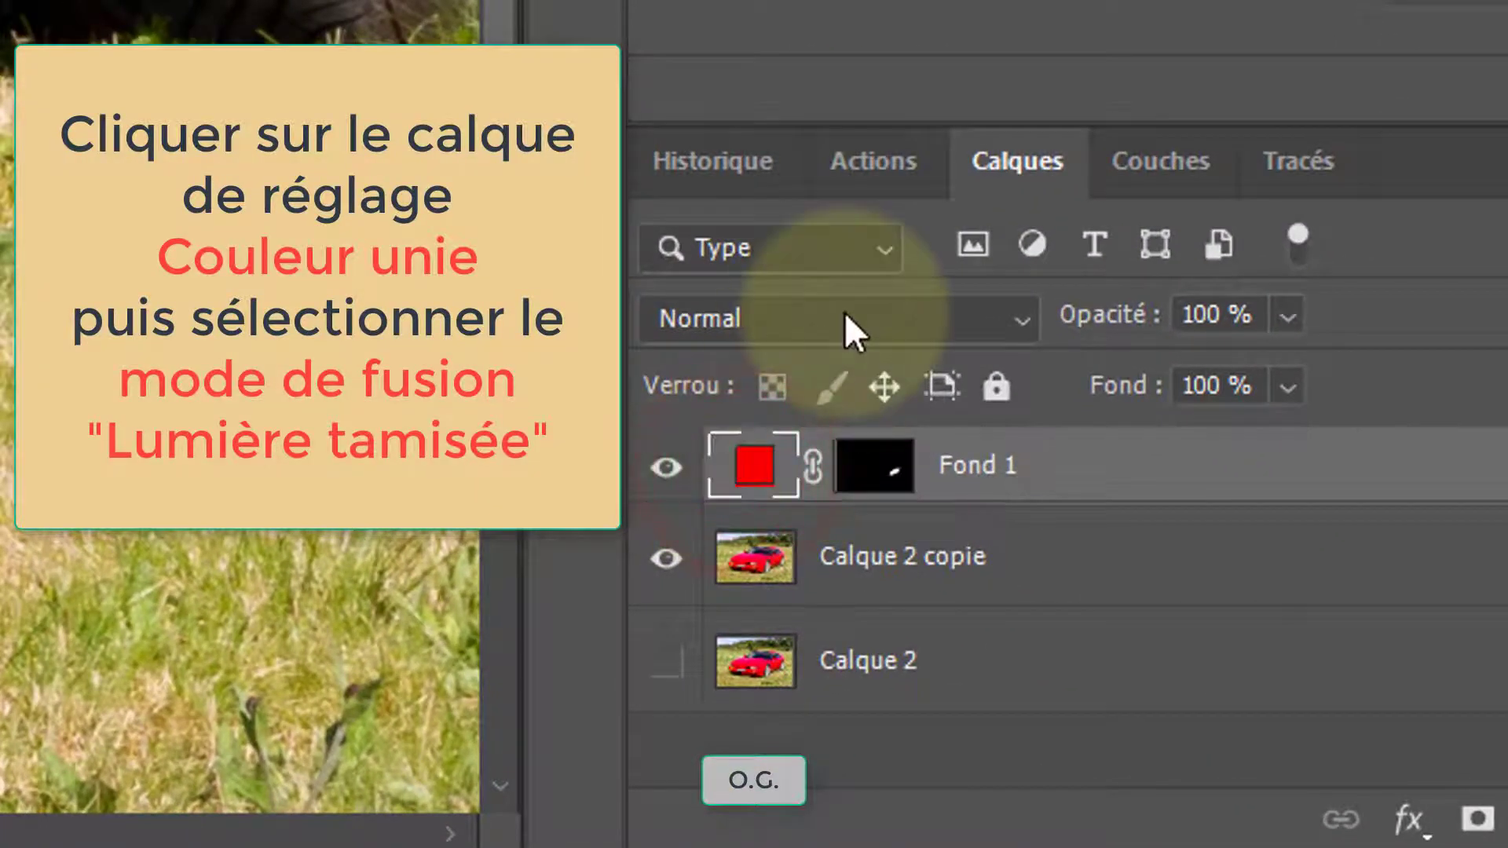
pyautogui.click(907, 344)
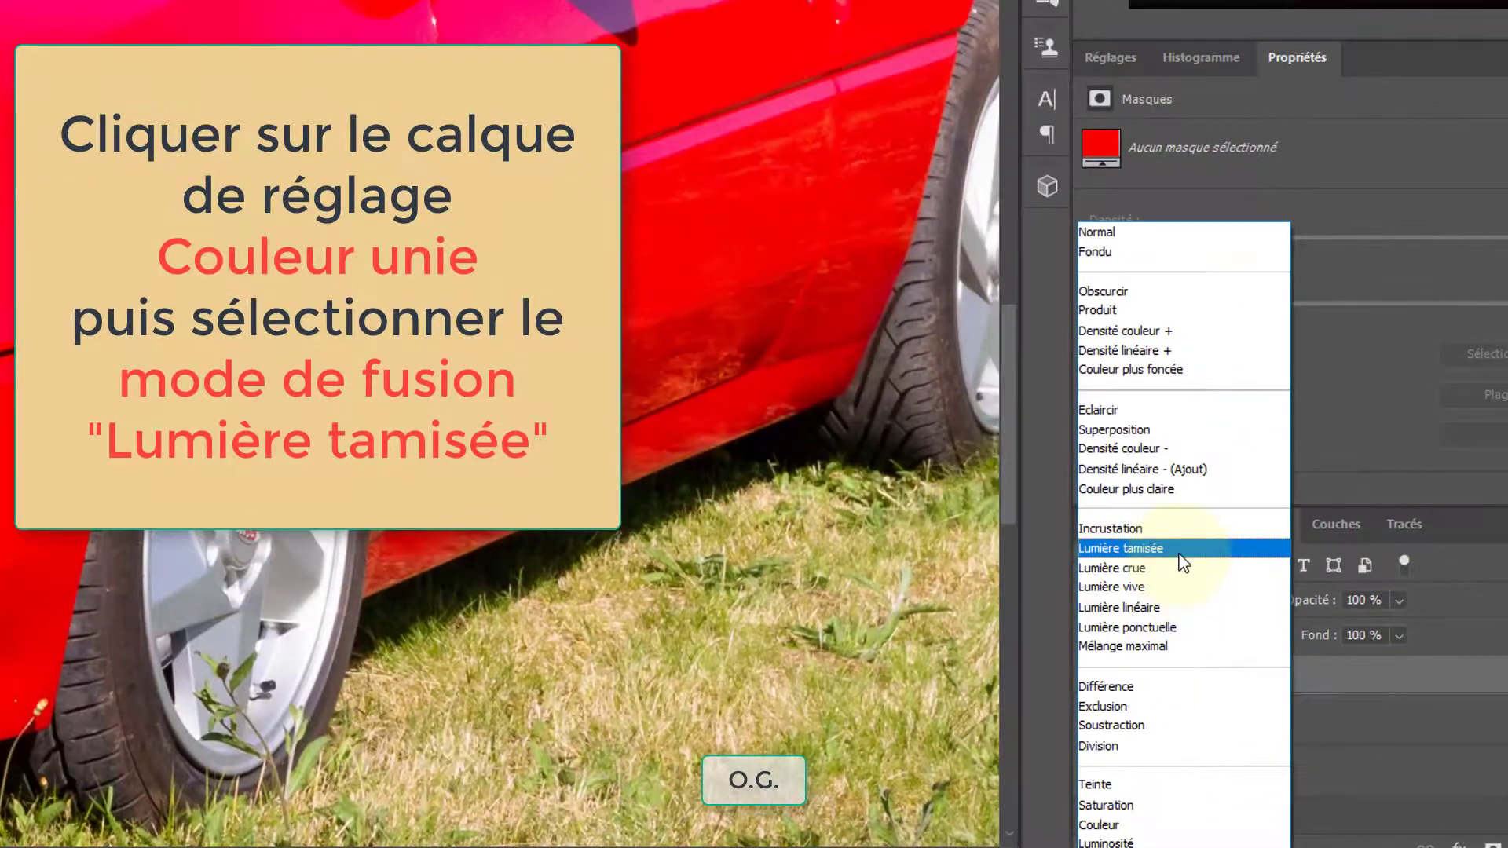
pyautogui.click(1180, 550)
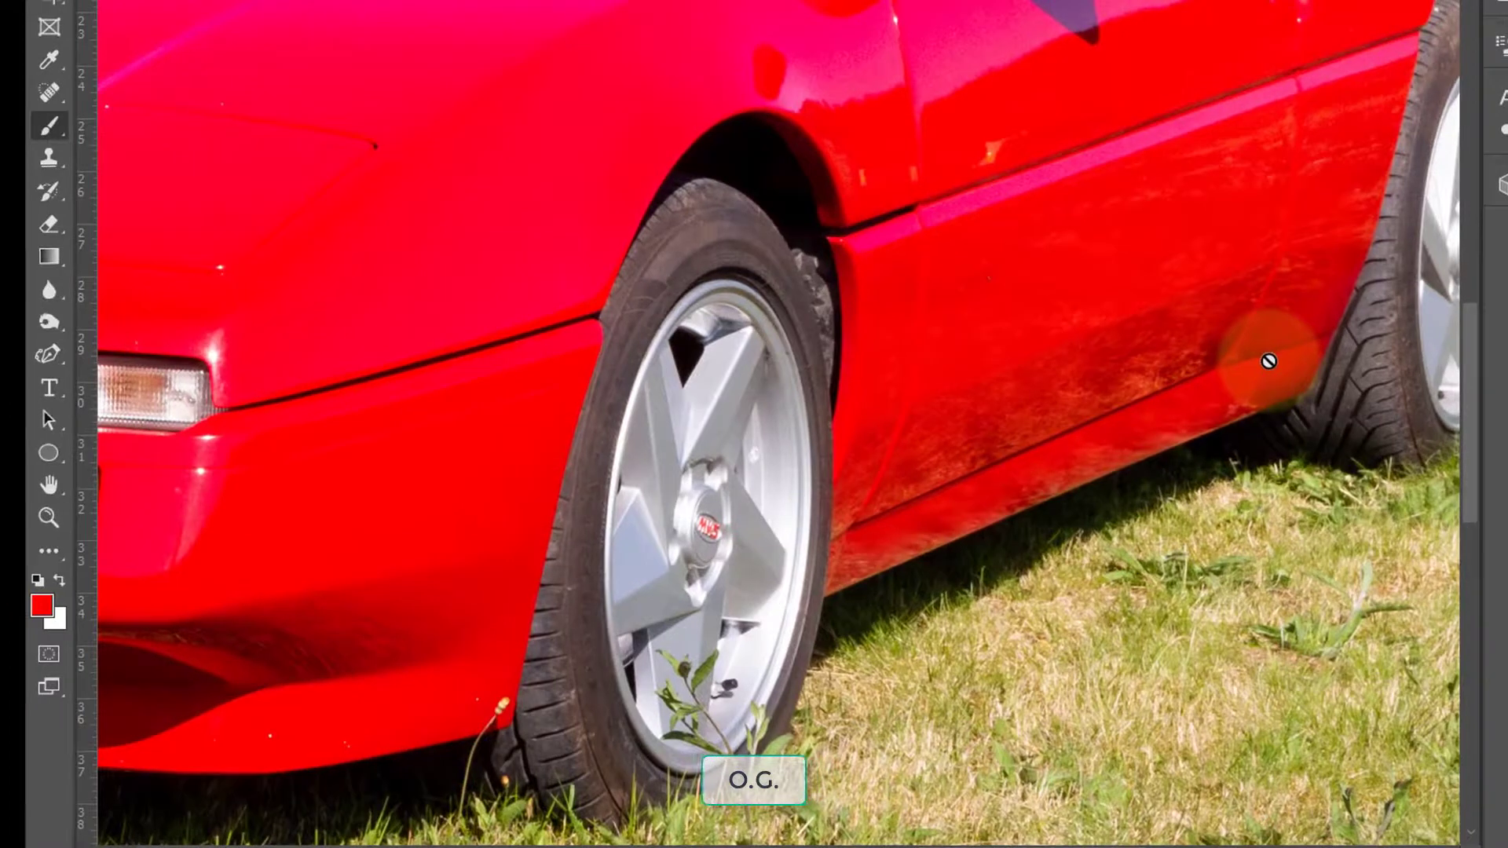
# - Fit the whole car photo in view and add a Teinte/Saturation adjustment layer above Fond 1
pyautogui.doubleClick(50, 490)
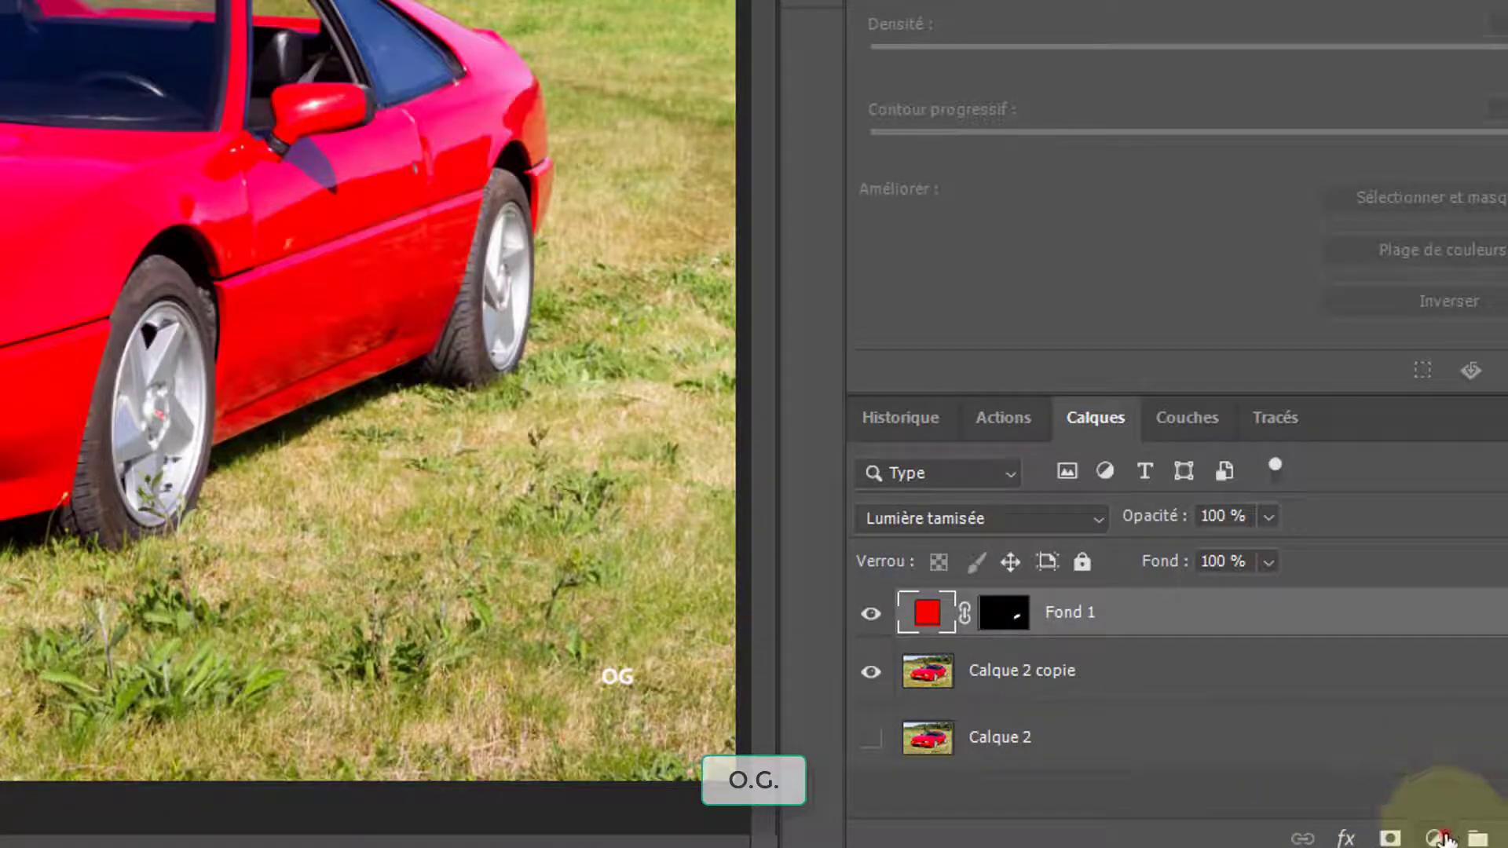
pyautogui.click(1434, 837)
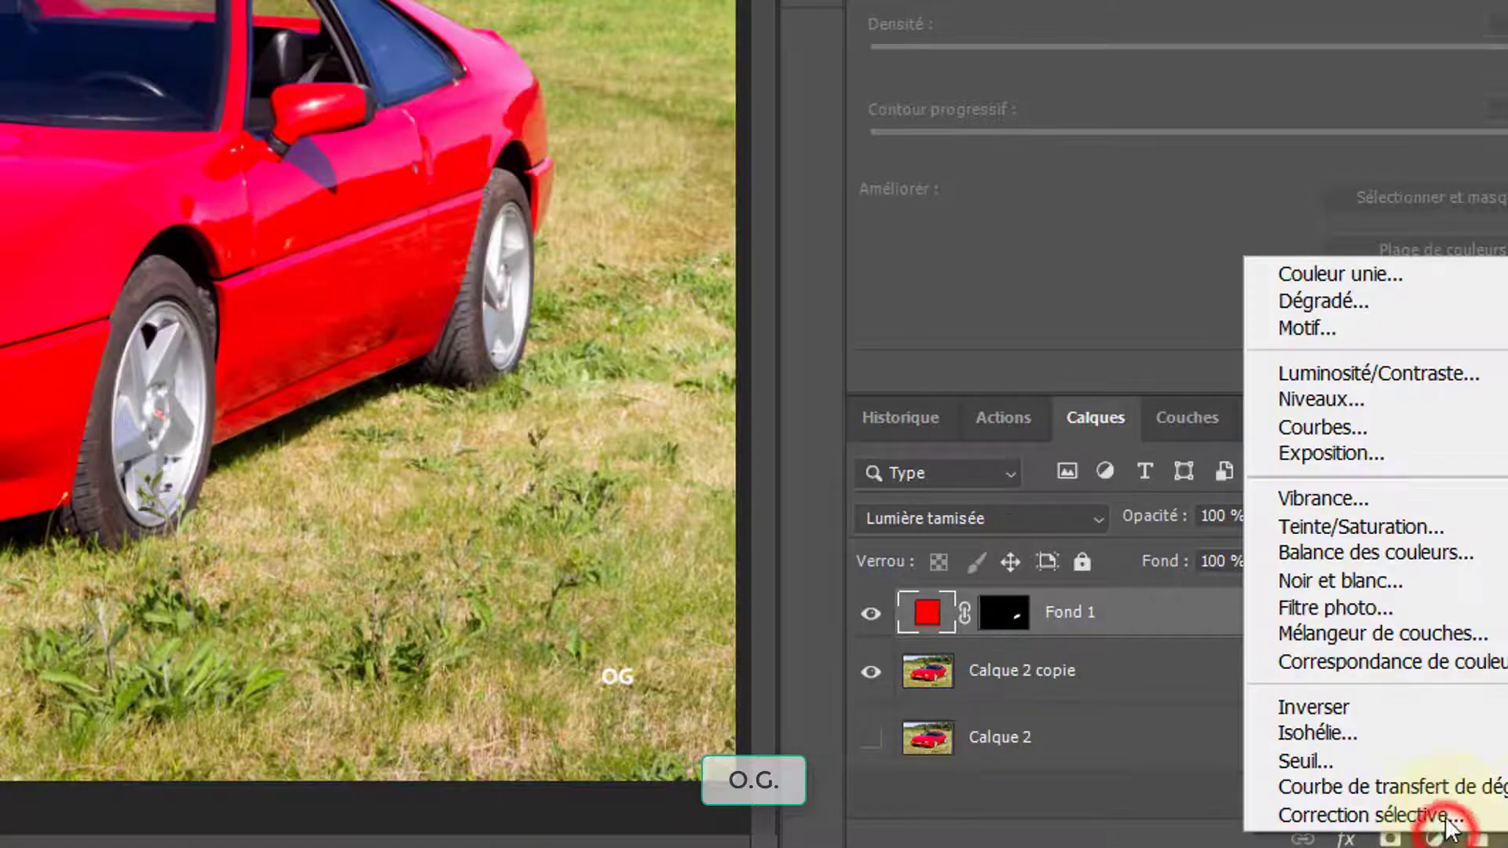
pyautogui.click(1427, 526)
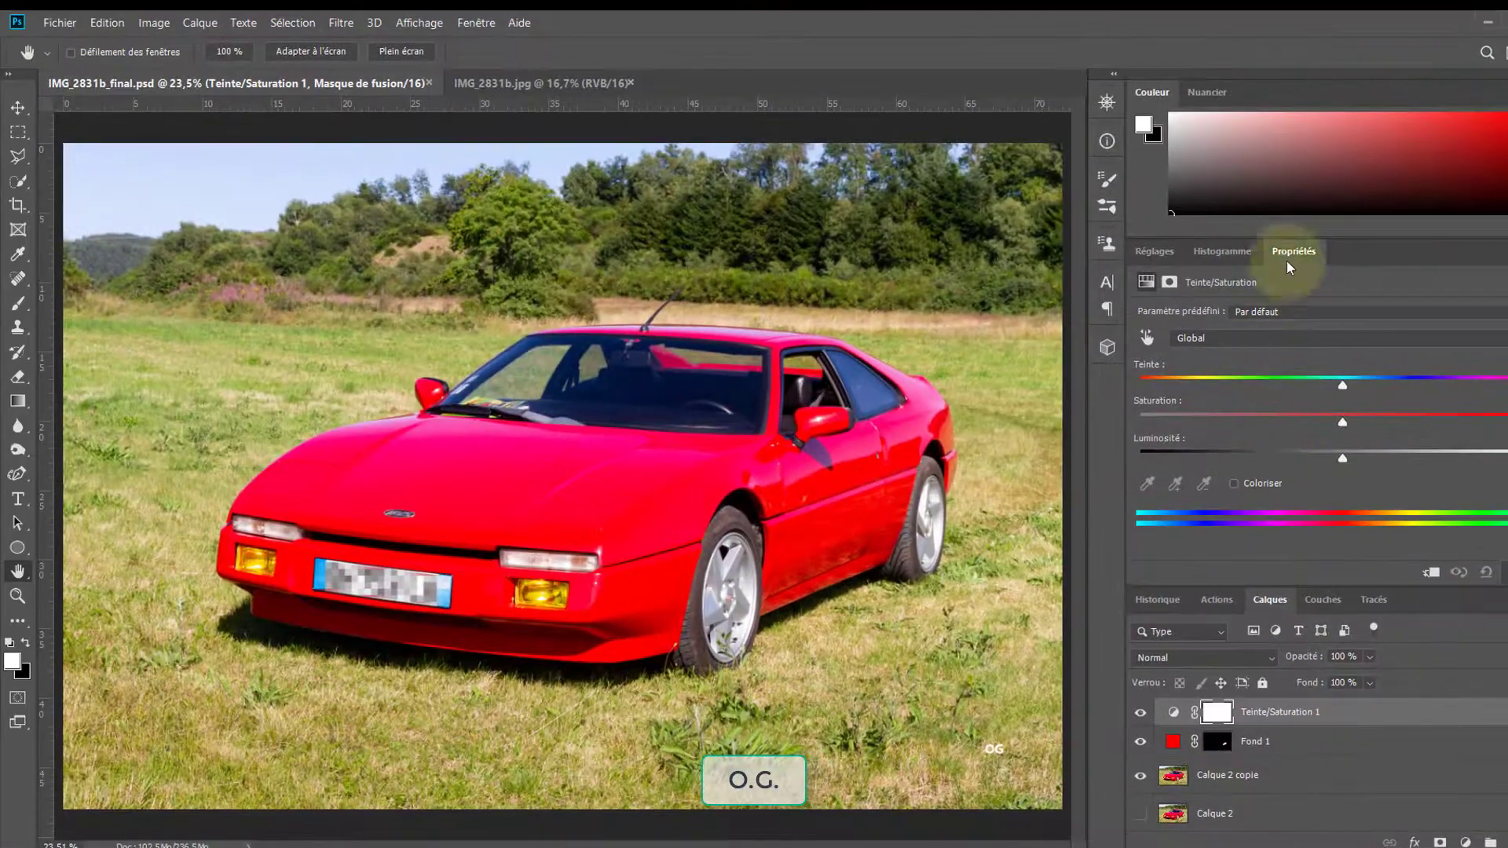
pyautogui.click(468, 23)
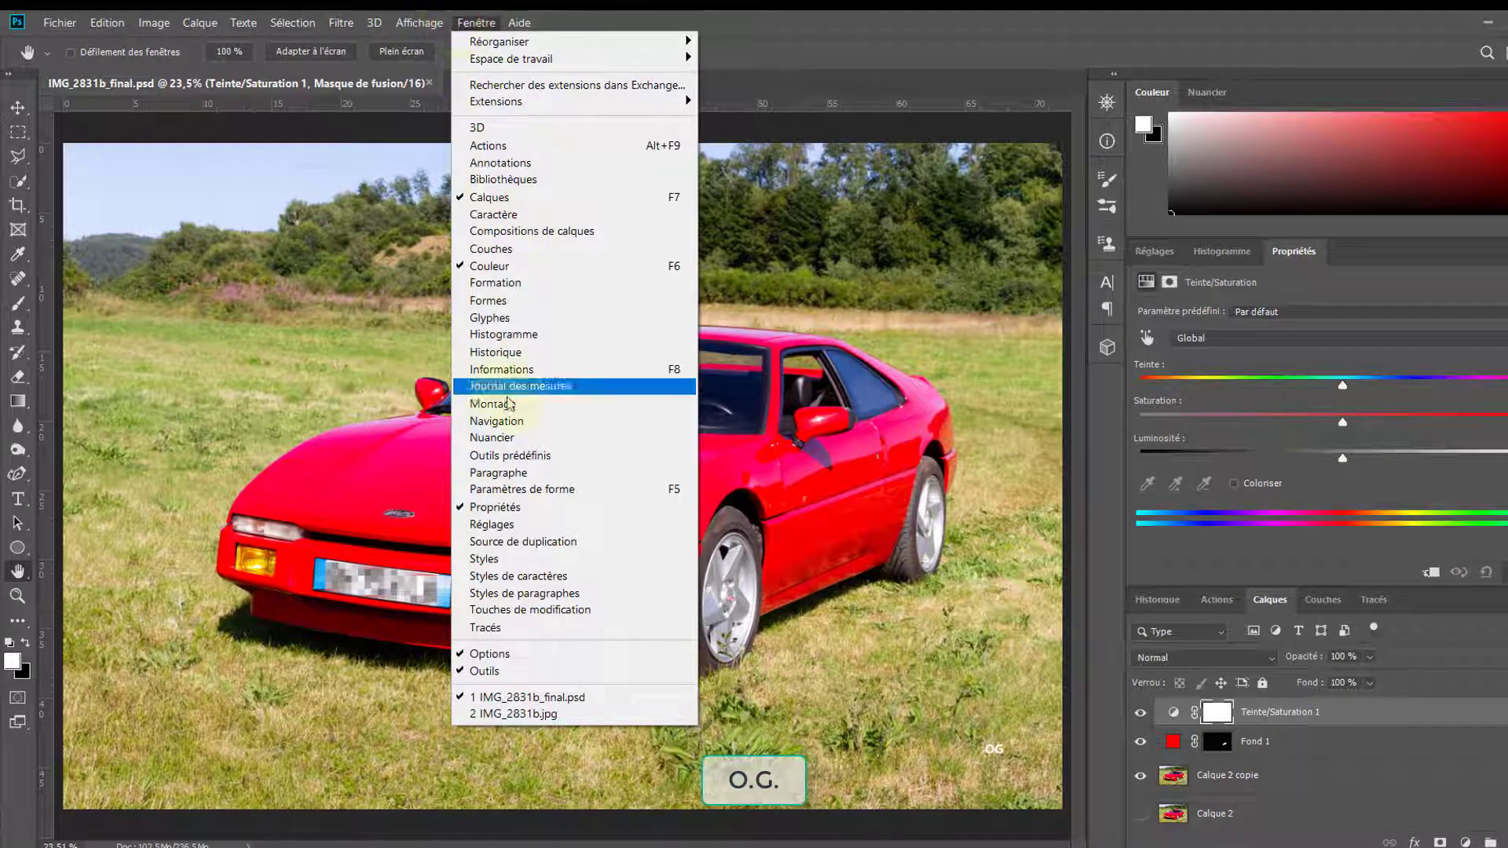
pyautogui.click(1336, 17)
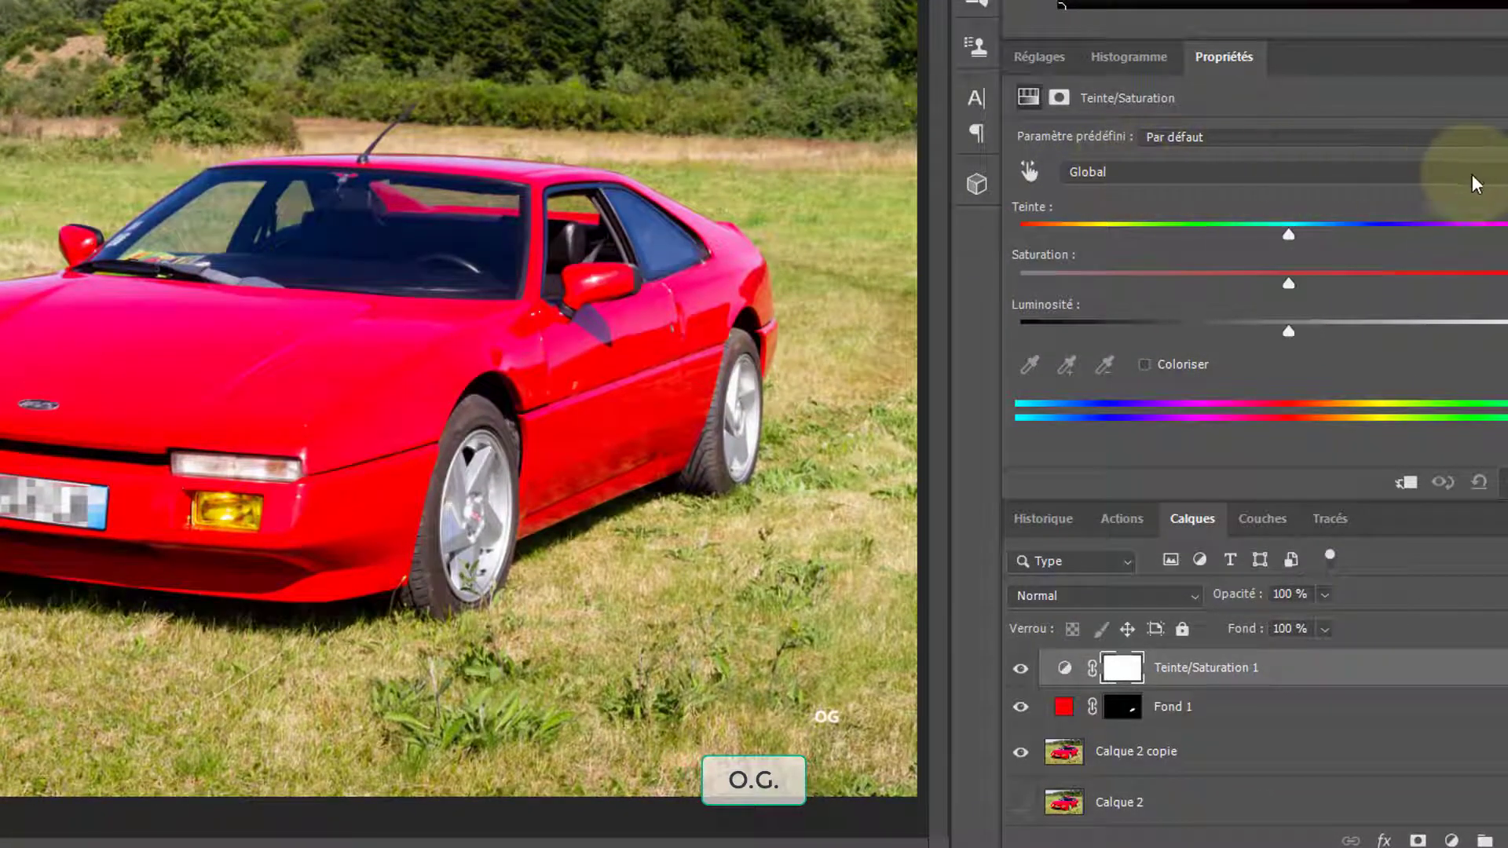
# - Target the Rouges range by sampling the car's bonnet, then narrow its outer limits to 342° and 19°
pyautogui.click(1027, 172)
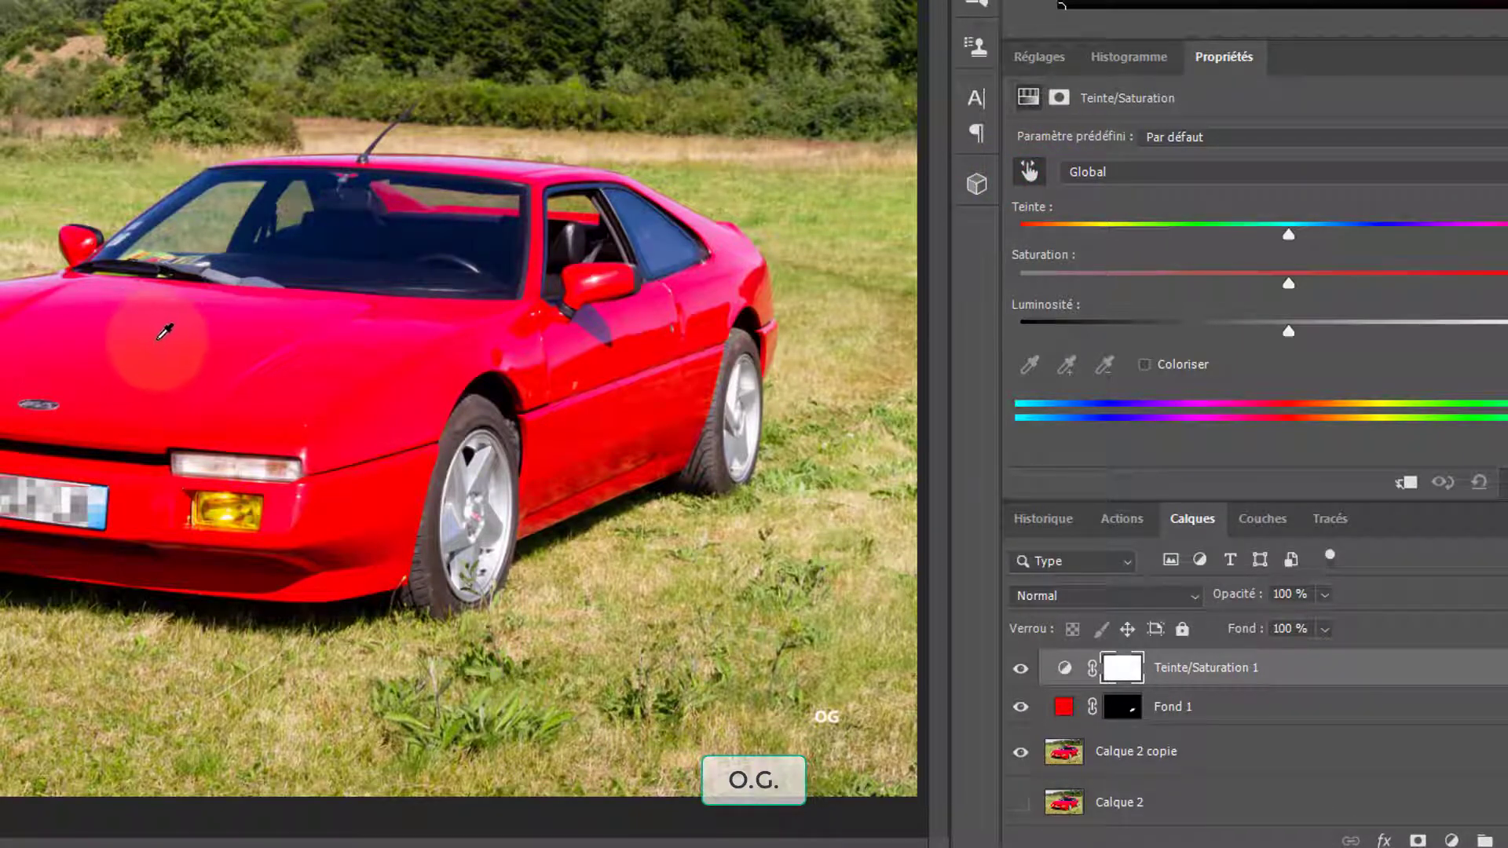
pyautogui.click(159, 337)
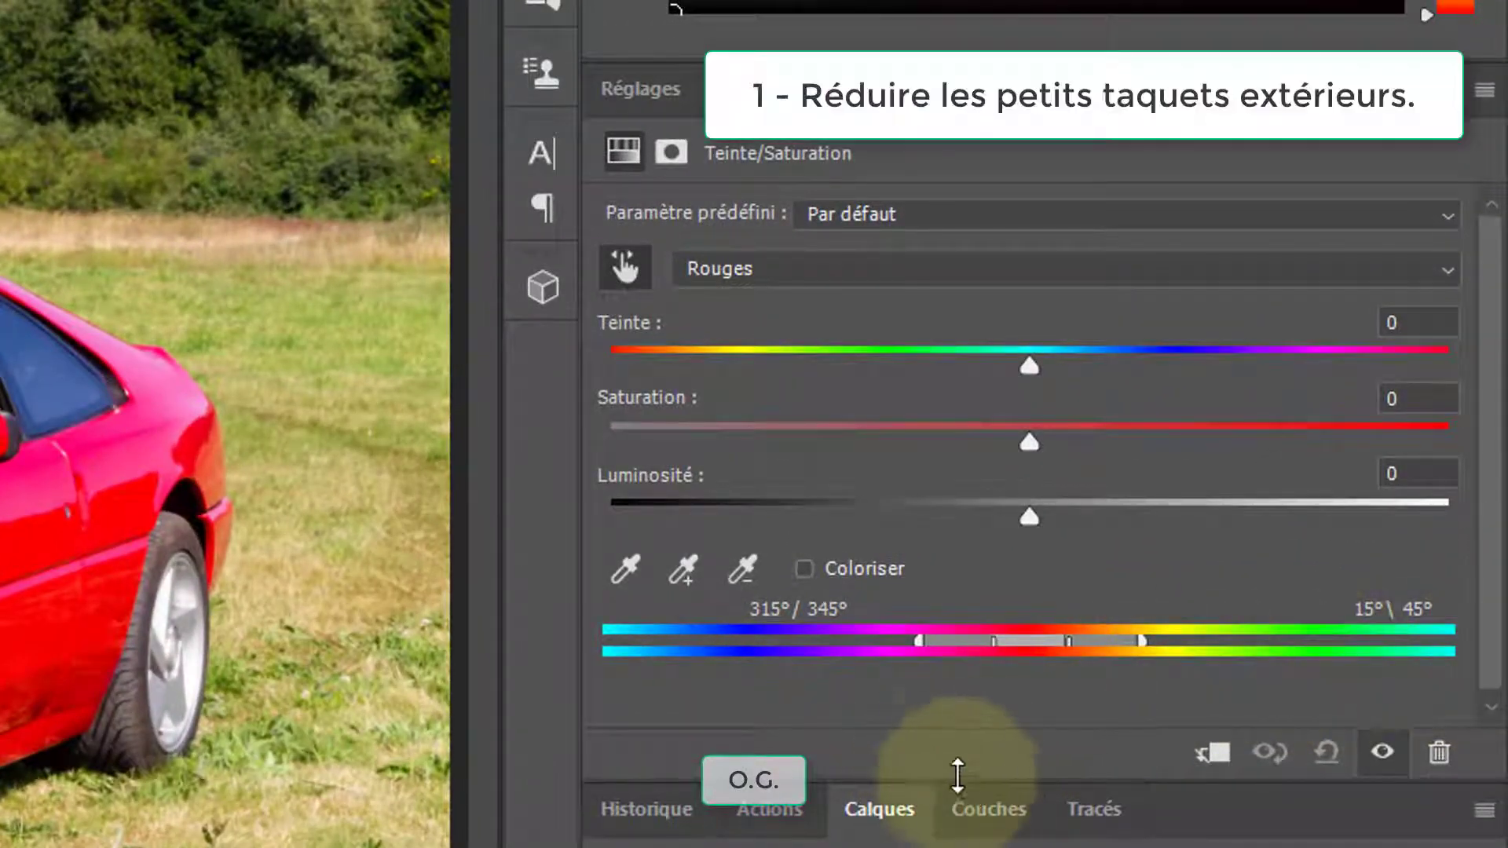
pyautogui.moveTo(921, 638); pyautogui.dragTo(987, 639)
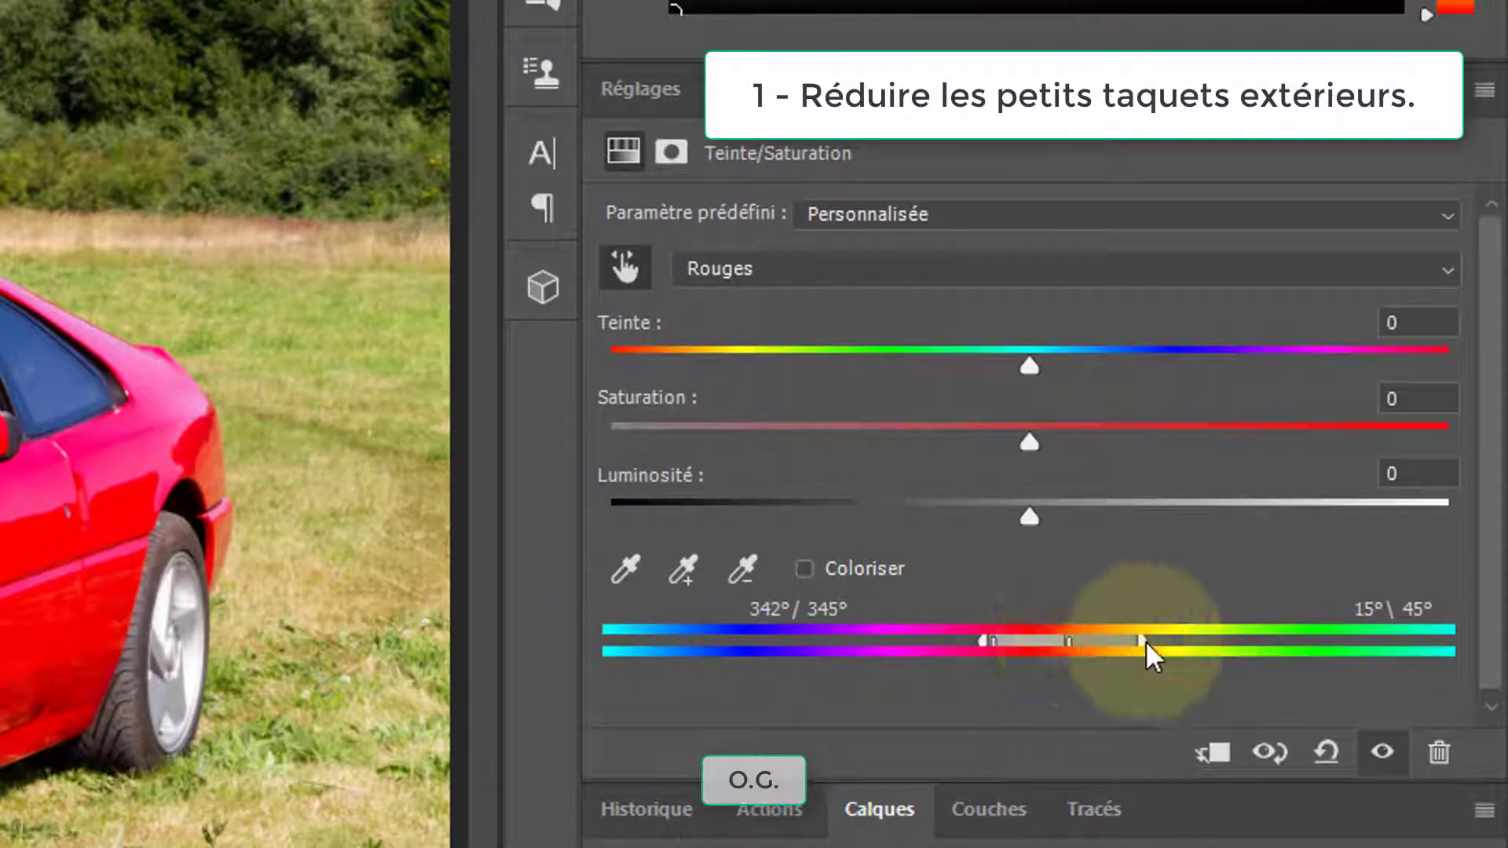
pyautogui.moveTo(1144, 641); pyautogui.dragTo(1076, 640)
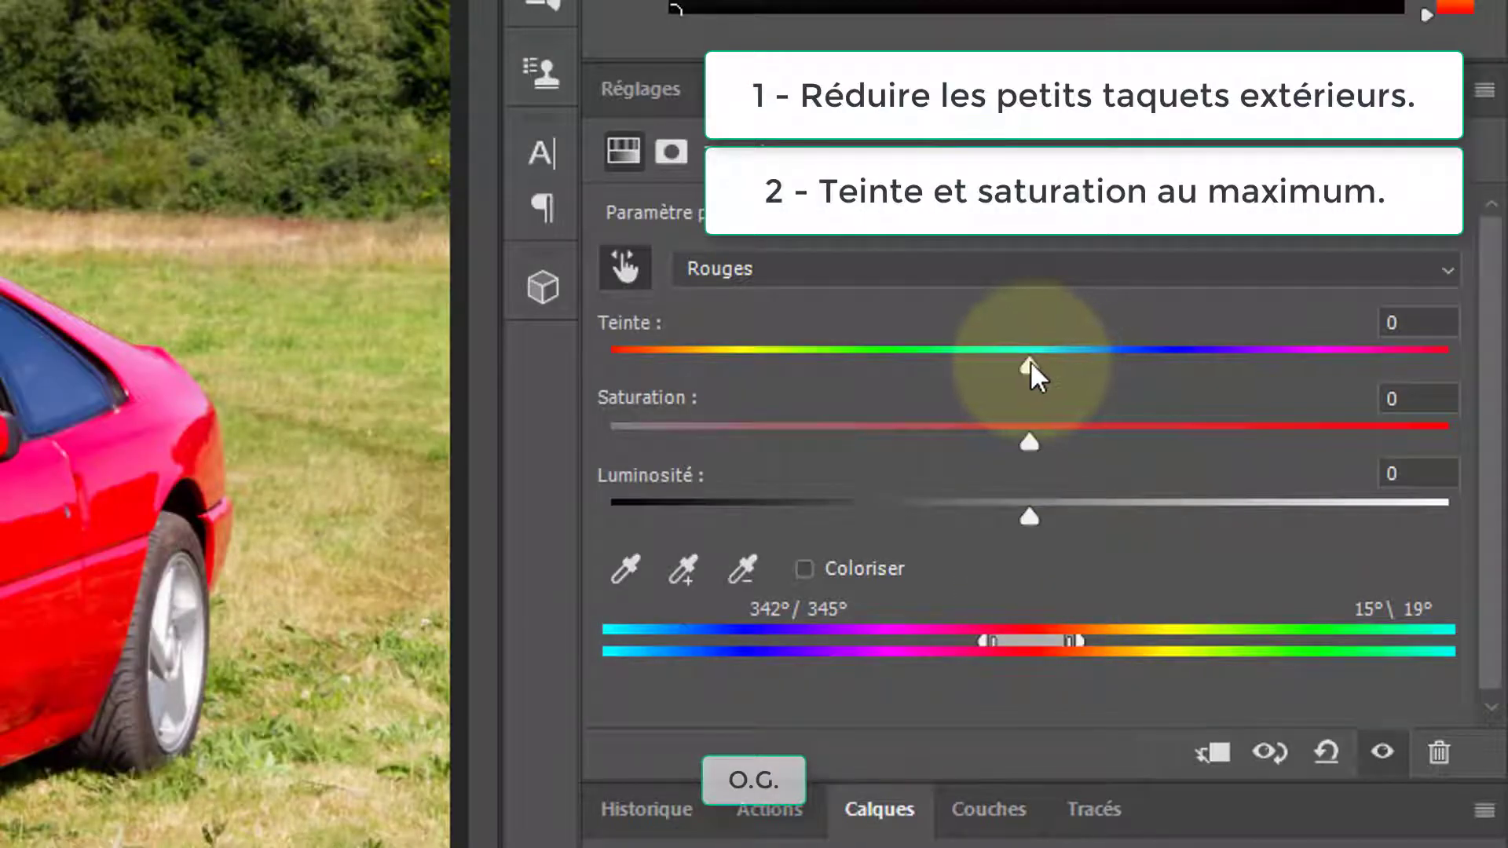
# - Set Teinte to +180 and Saturation to +100, then shift the Rouges range to 325°/331° and 1°/5°
pyautogui.moveTo(1030, 361); pyautogui.dragTo(1447, 363)
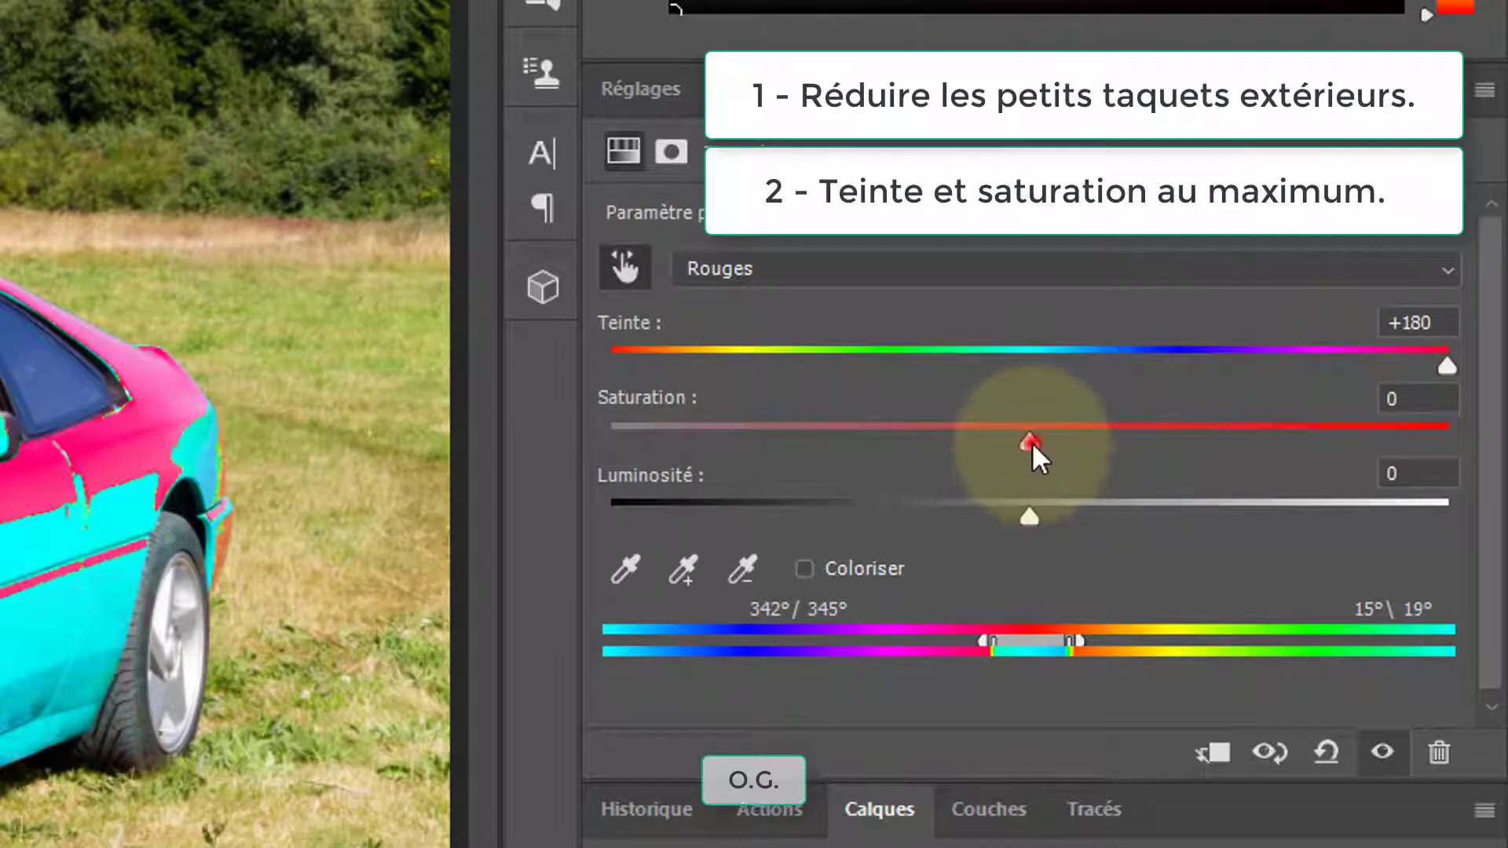
pyautogui.moveTo(1032, 441); pyautogui.dragTo(1496, 443)
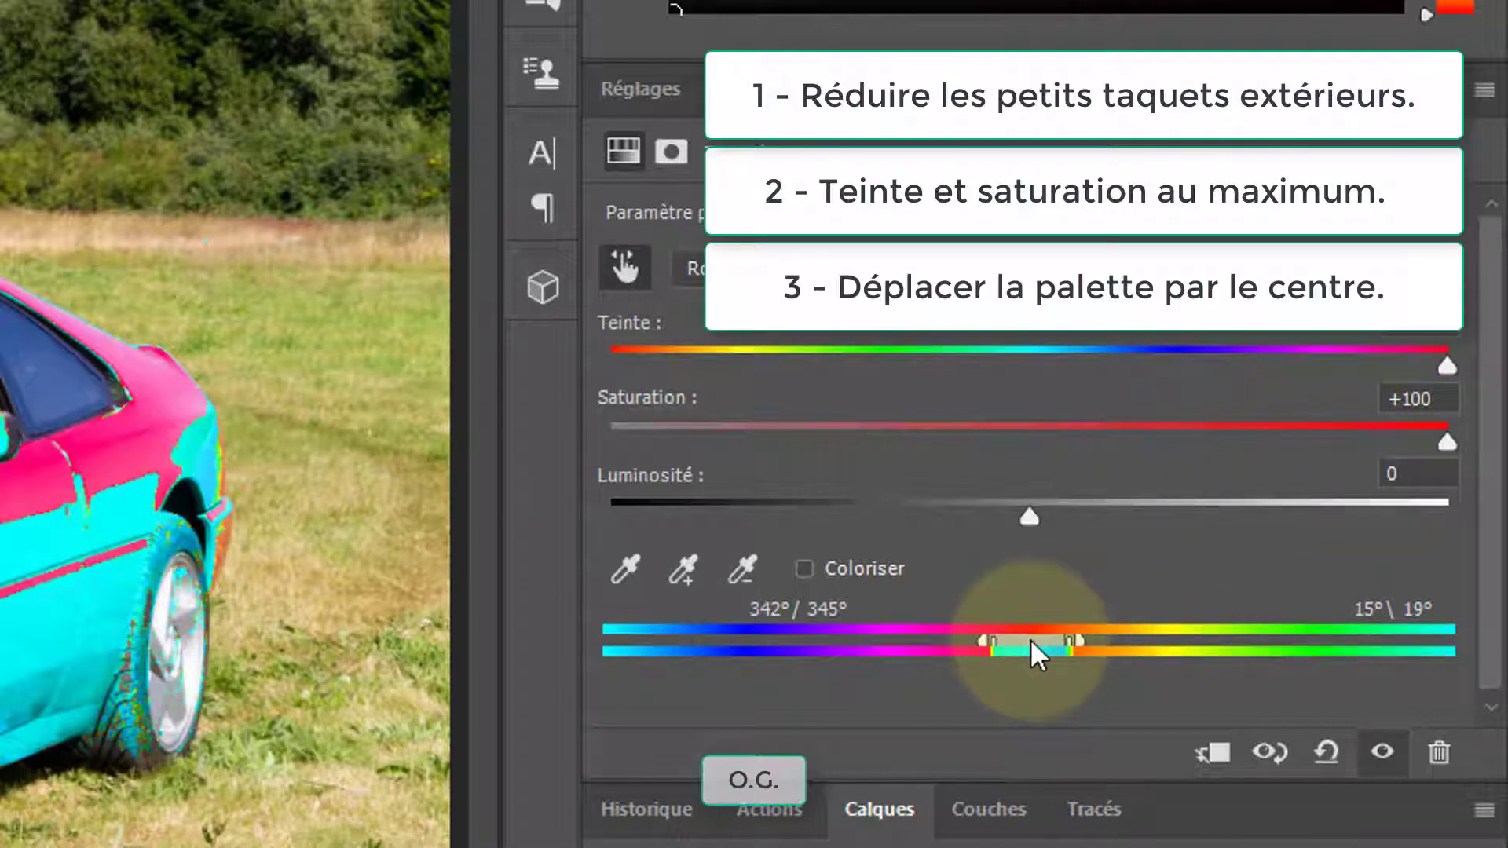
pyautogui.moveTo(1030, 638); pyautogui.dragTo(1015, 640)
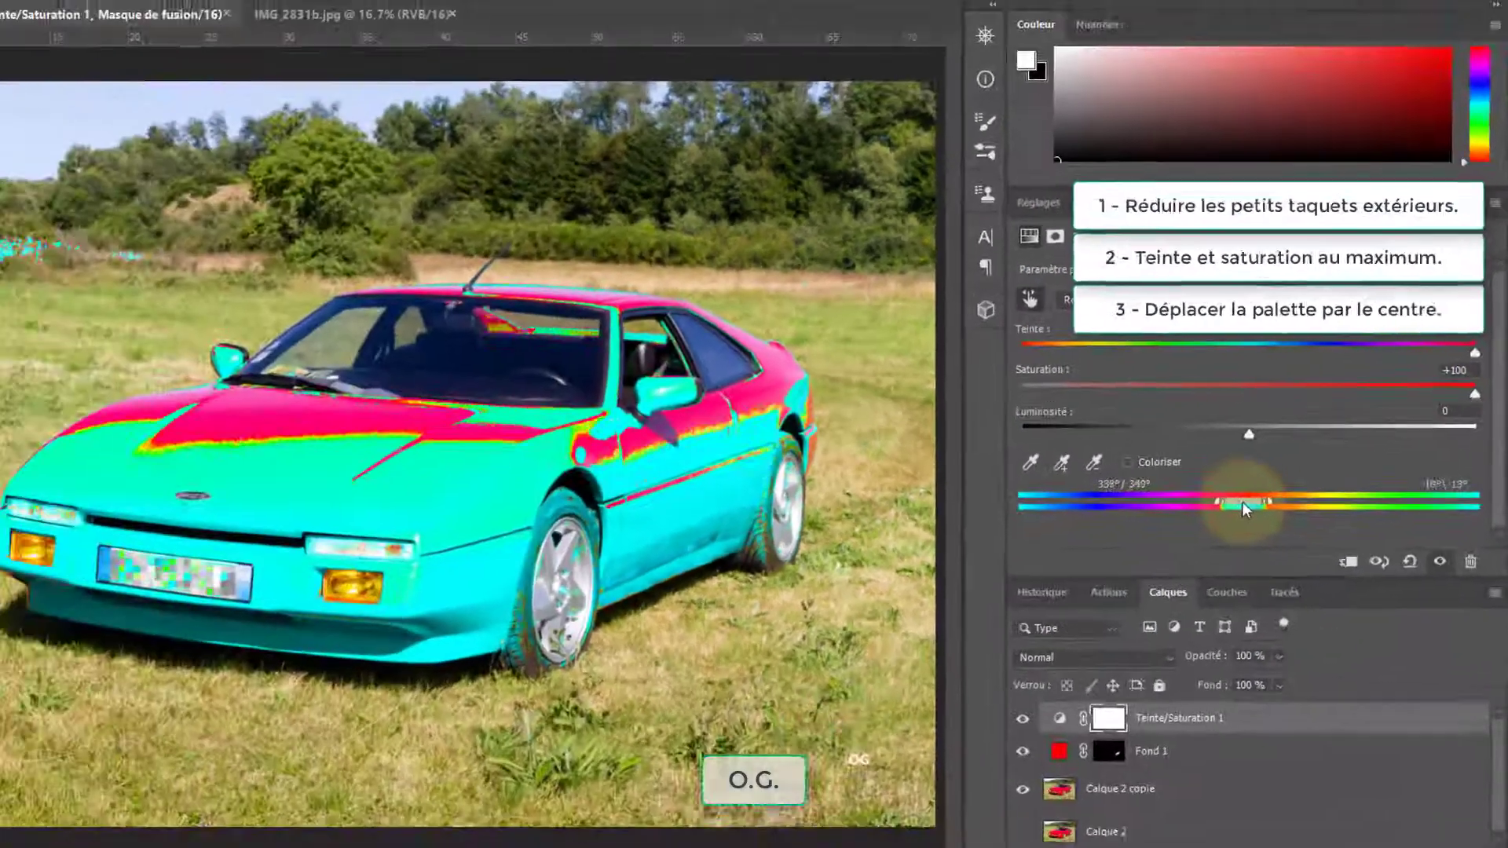
pyautogui.moveTo(1254, 498); pyautogui.dragTo(1257, 501)
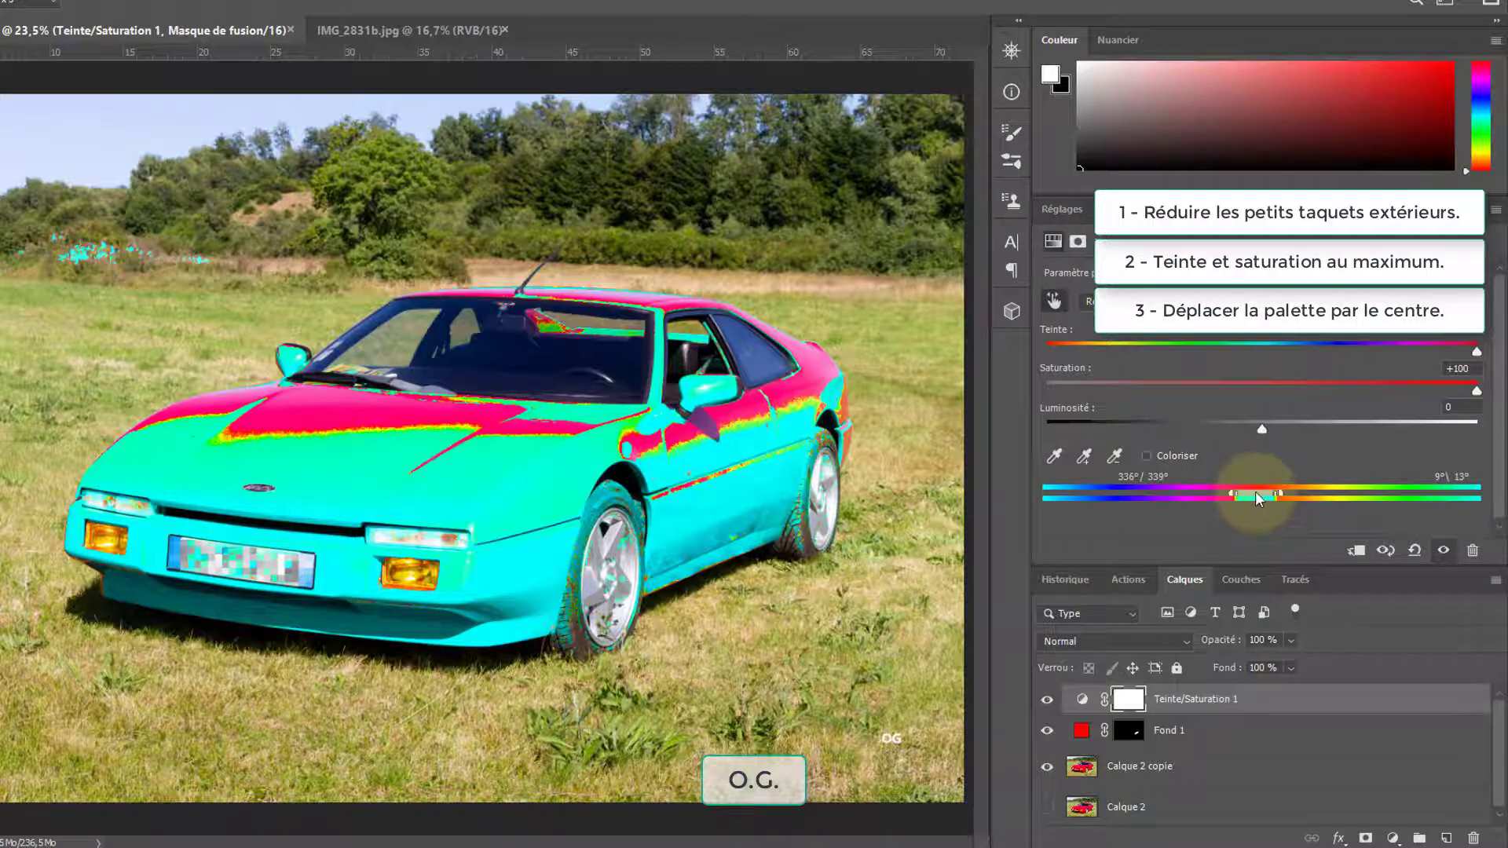
pyautogui.moveTo(1254, 491); pyautogui.dragTo(1250, 494)
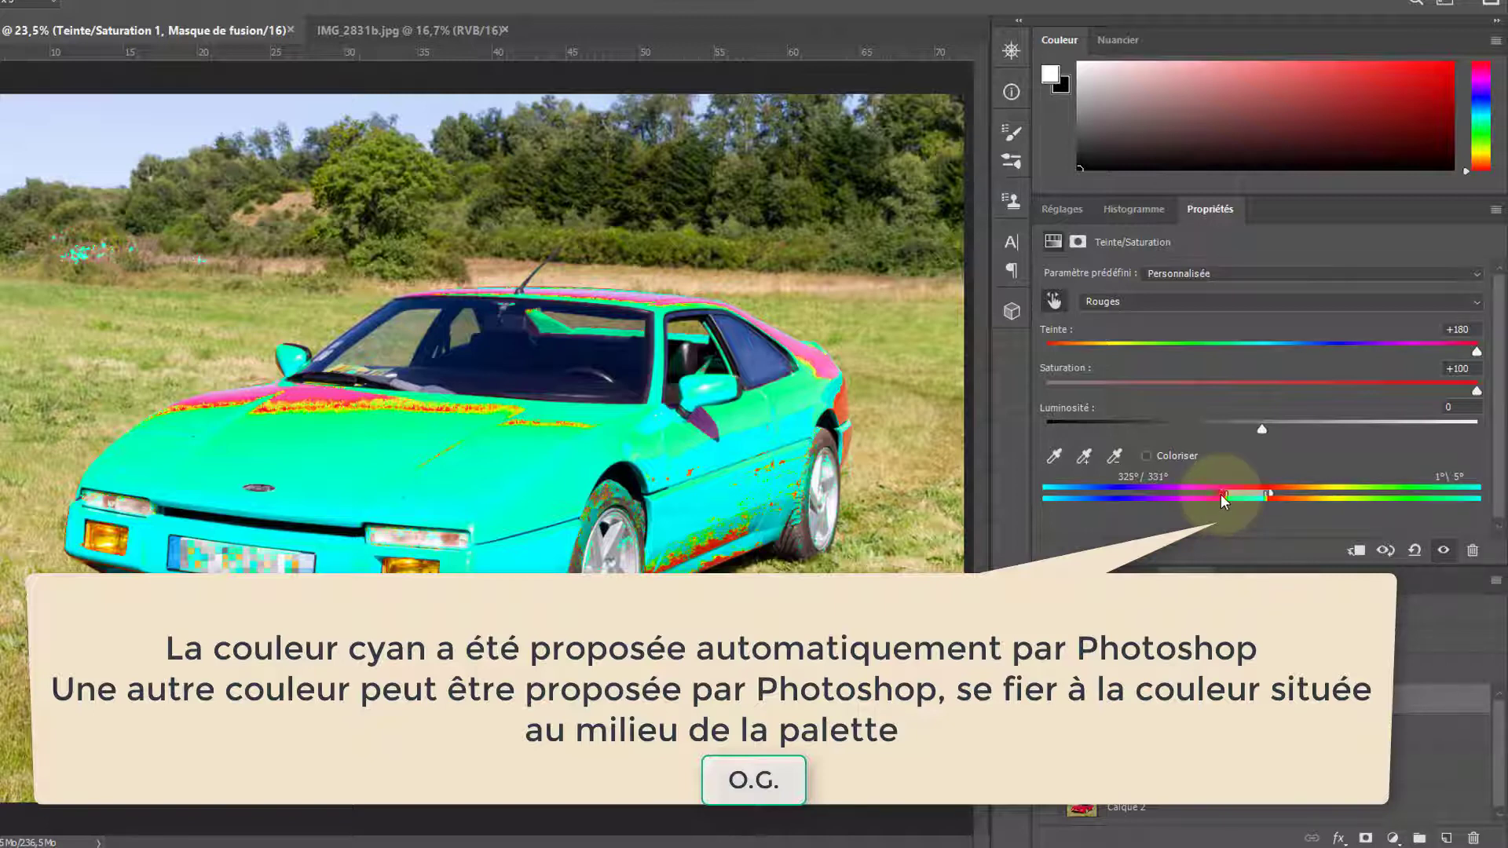
# - Widen the outer limits of the Rouges range to 274° and 30° so the target colour covers more of the bodywork
pyautogui.moveTo(1218, 494); pyautogui.dragTo(1218, 492)
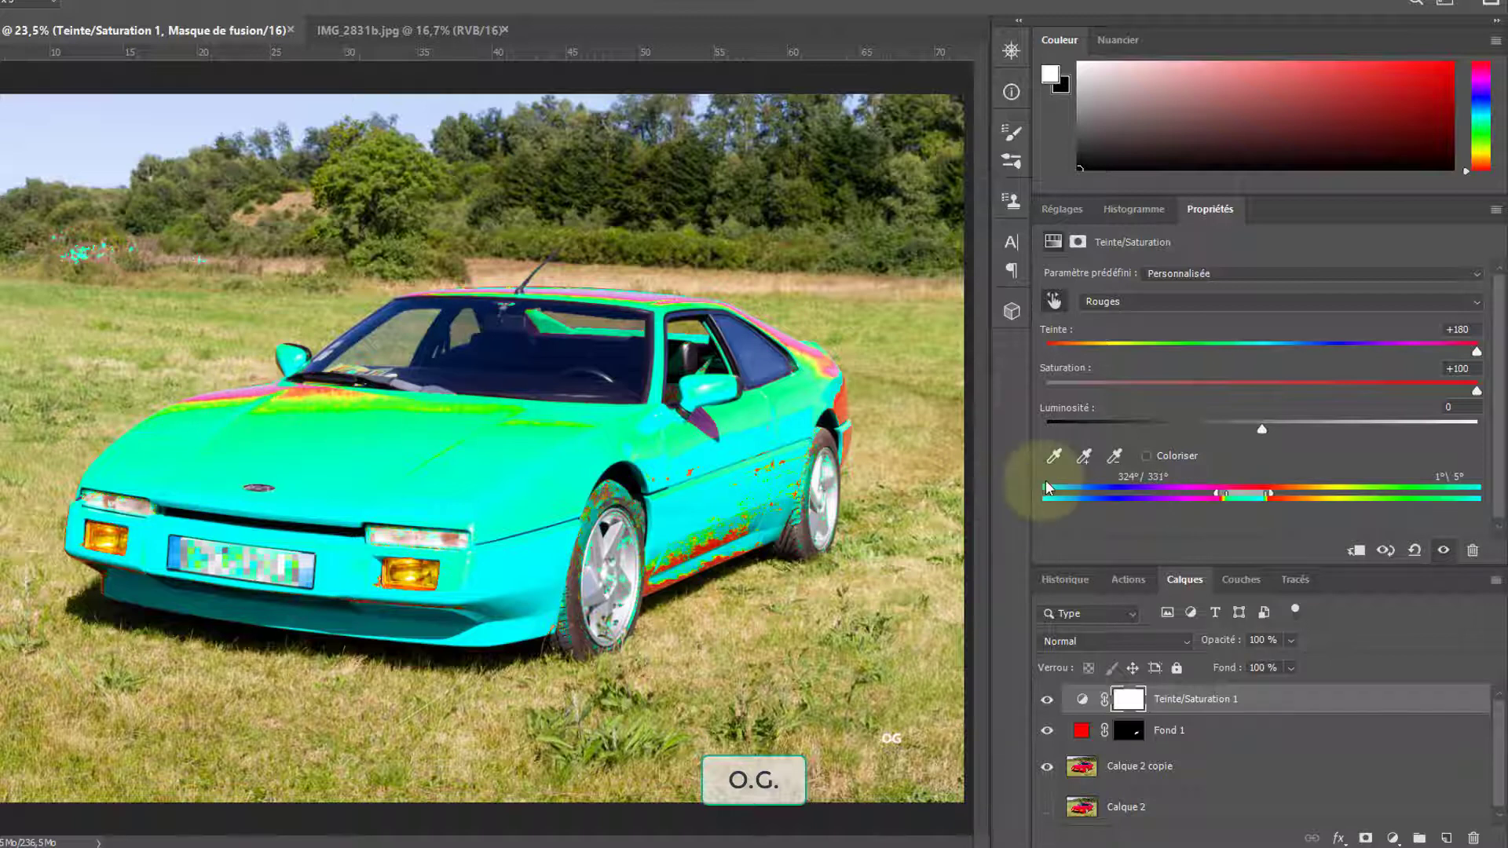
pyautogui.moveTo(1043, 482); pyautogui.dragTo(1210, 499)
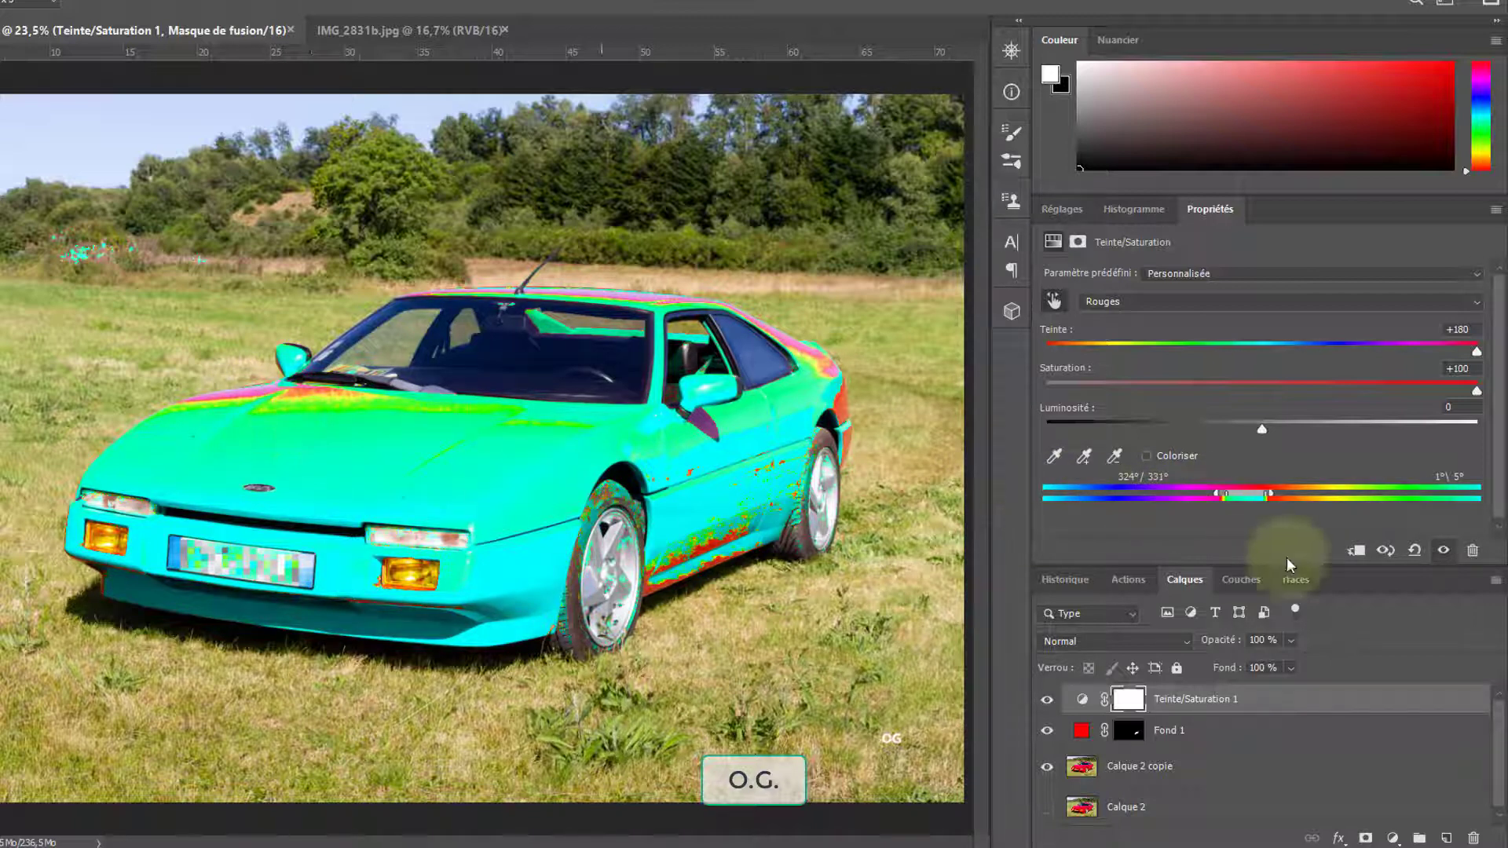
pyautogui.moveTo(1216, 493); pyautogui.dragTo(1185, 501)
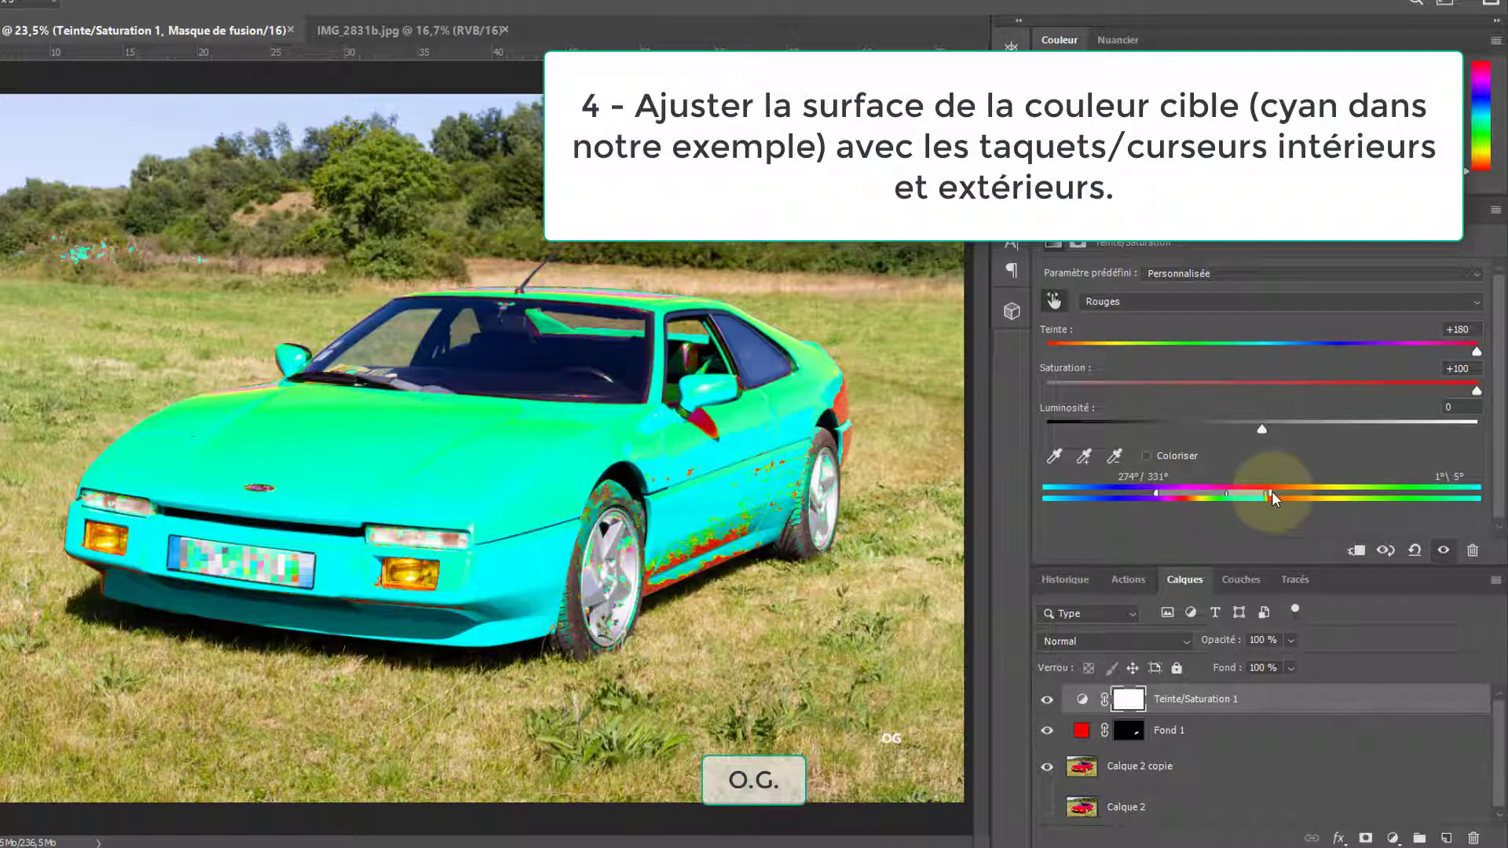
pyautogui.moveTo(1272, 494); pyautogui.dragTo(1280, 494)
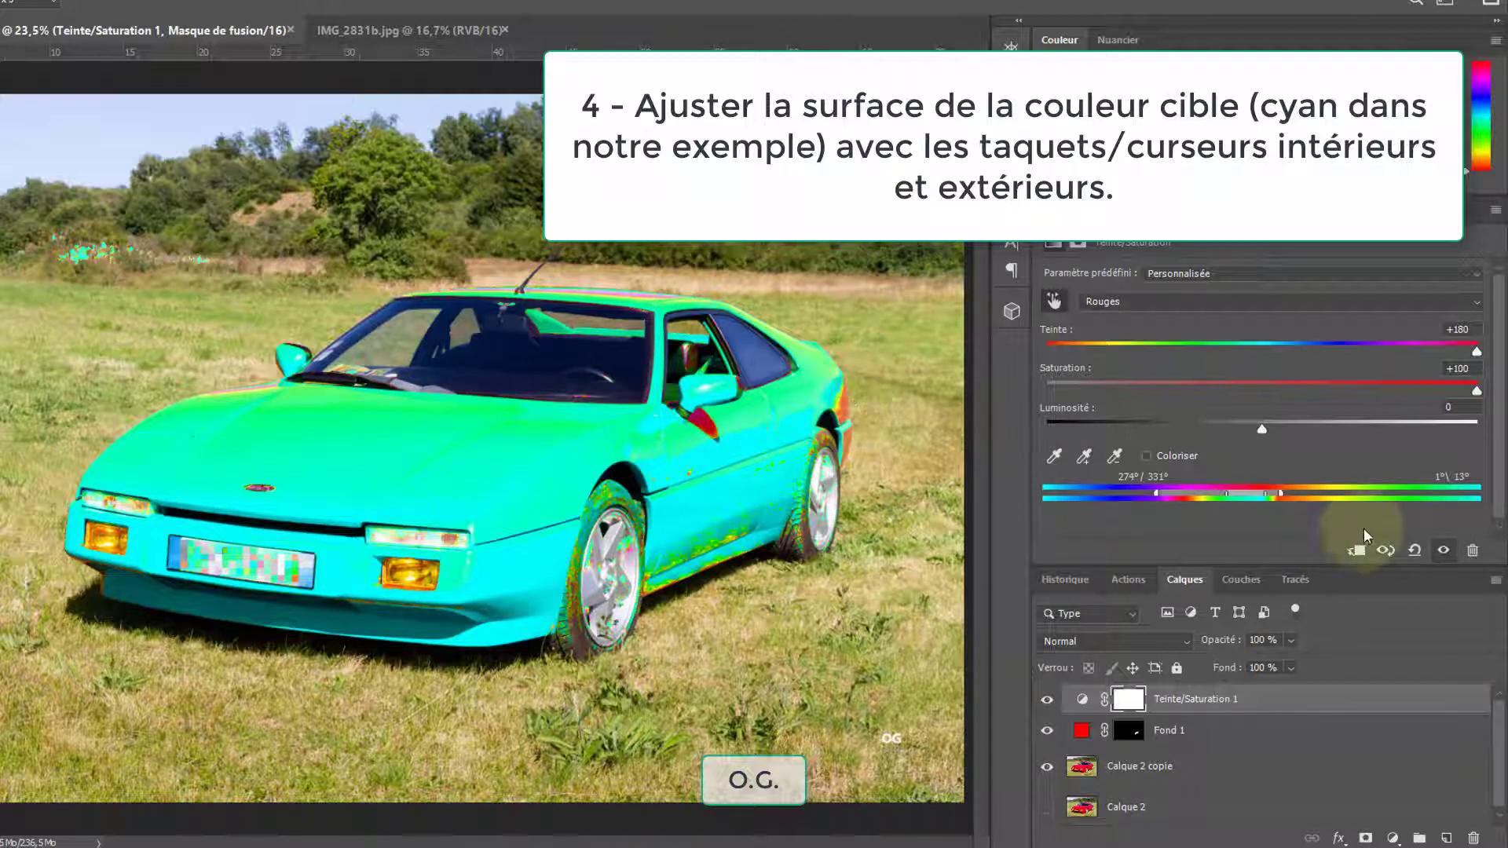
pyautogui.moveTo(1284, 491); pyautogui.dragTo(1304, 491)
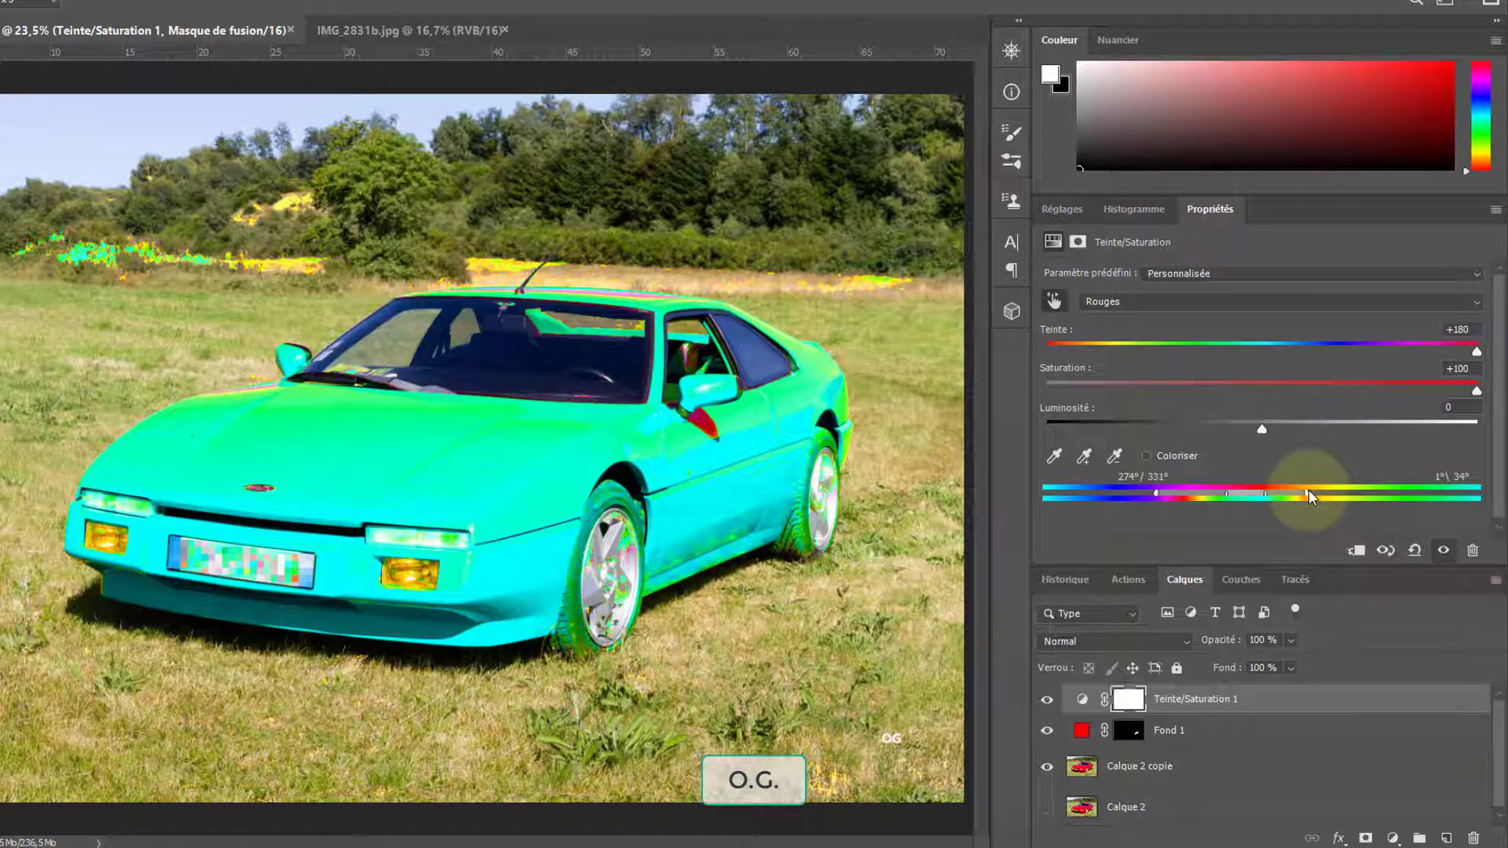
pyautogui.moveTo(1307, 491); pyautogui.dragTo(1299, 489)
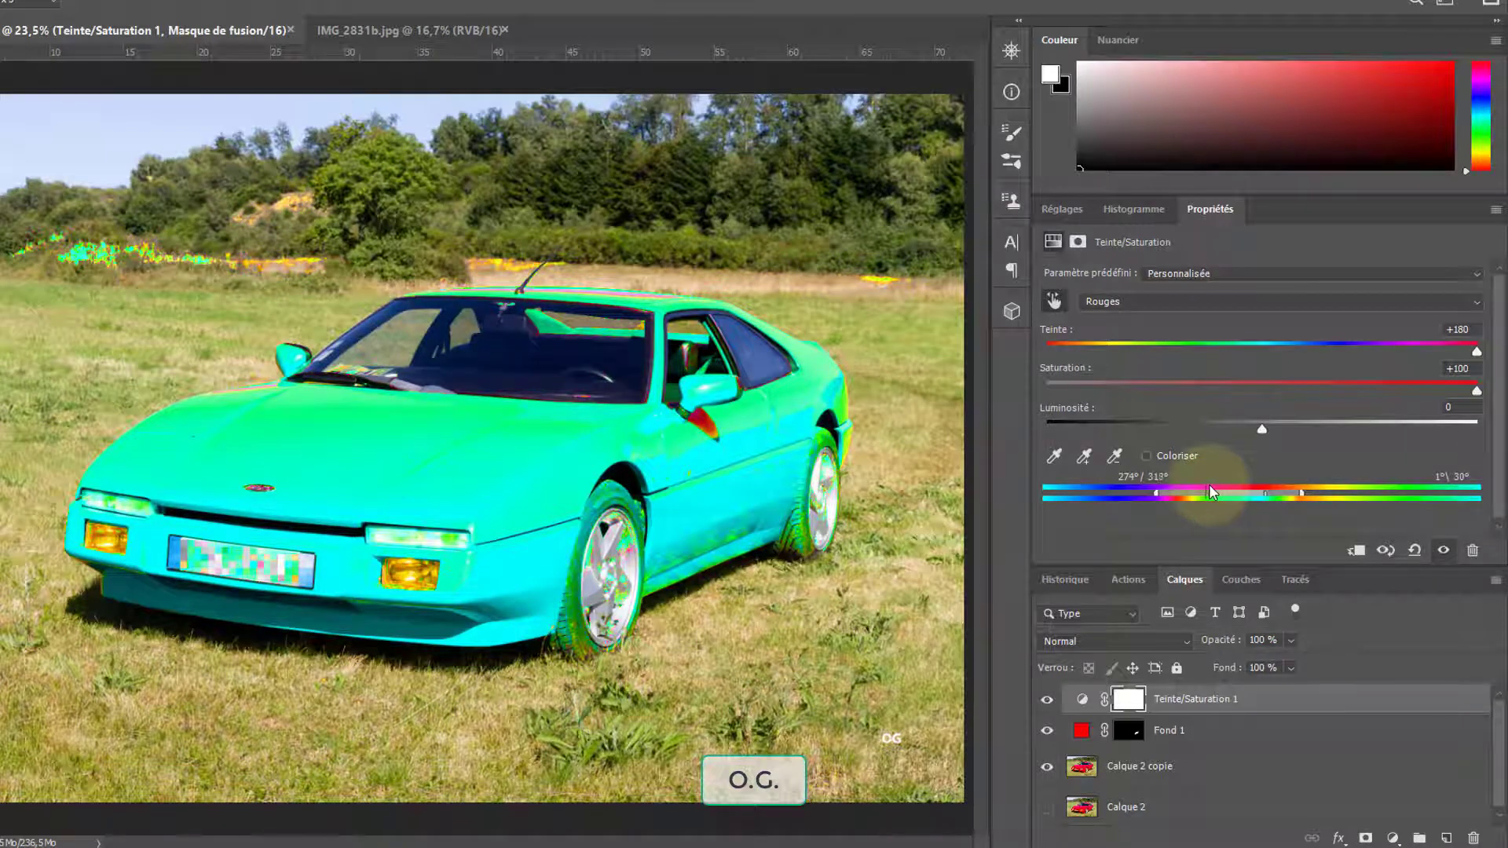
# - Spread the inner limits of the targeted colour range to 291° and 16°
pyautogui.moveTo(1201, 487); pyautogui.dragTo(1198, 488)
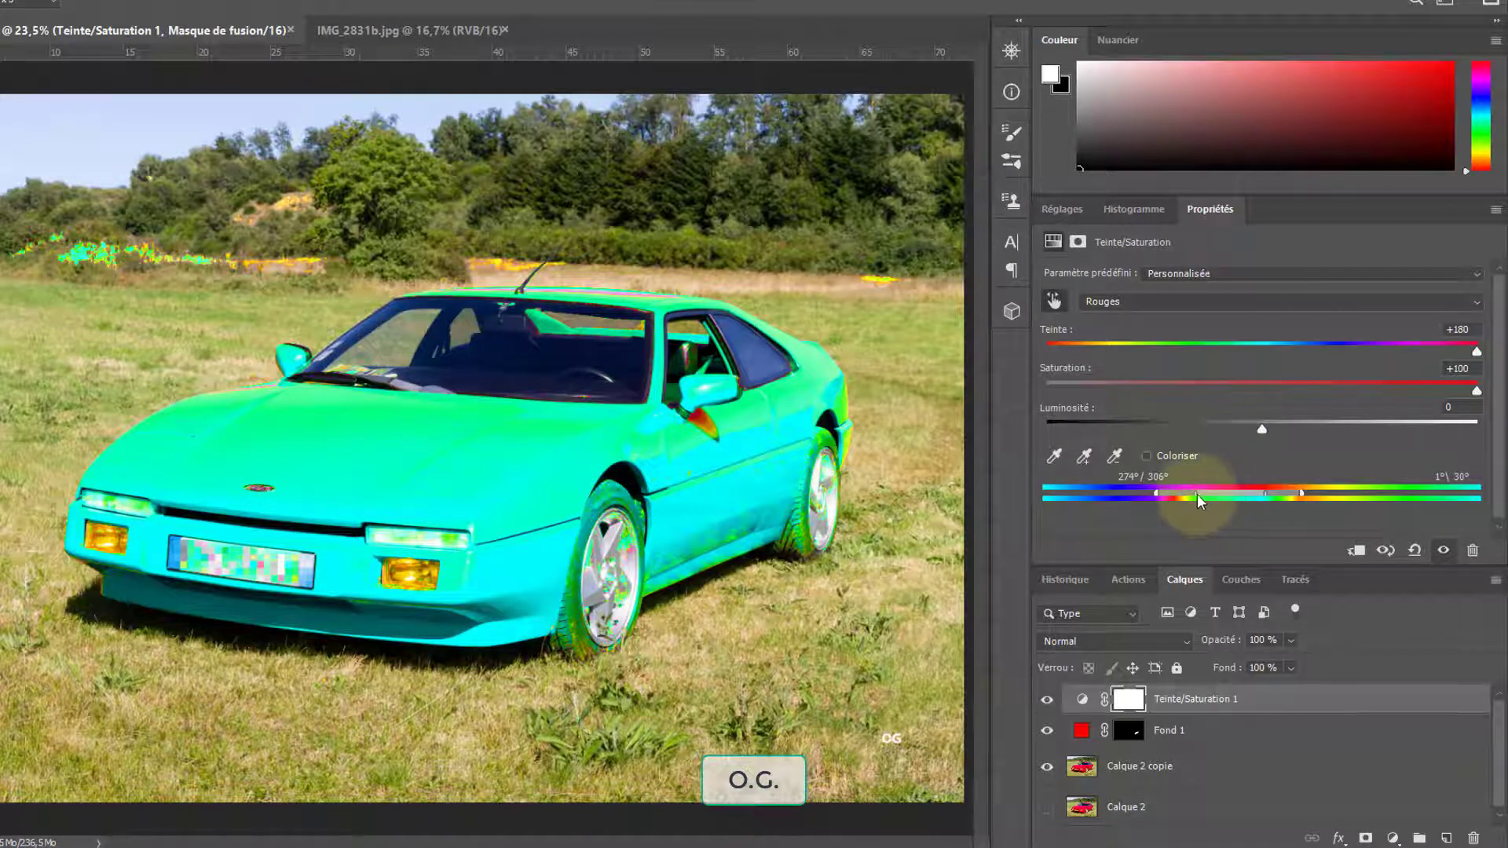
pyautogui.moveTo(1197, 494)
pyautogui.mouseDown()
pyautogui.moveTo(1171, 494)
pyautogui.moveTo(1185, 494)
pyautogui.mouseUp()
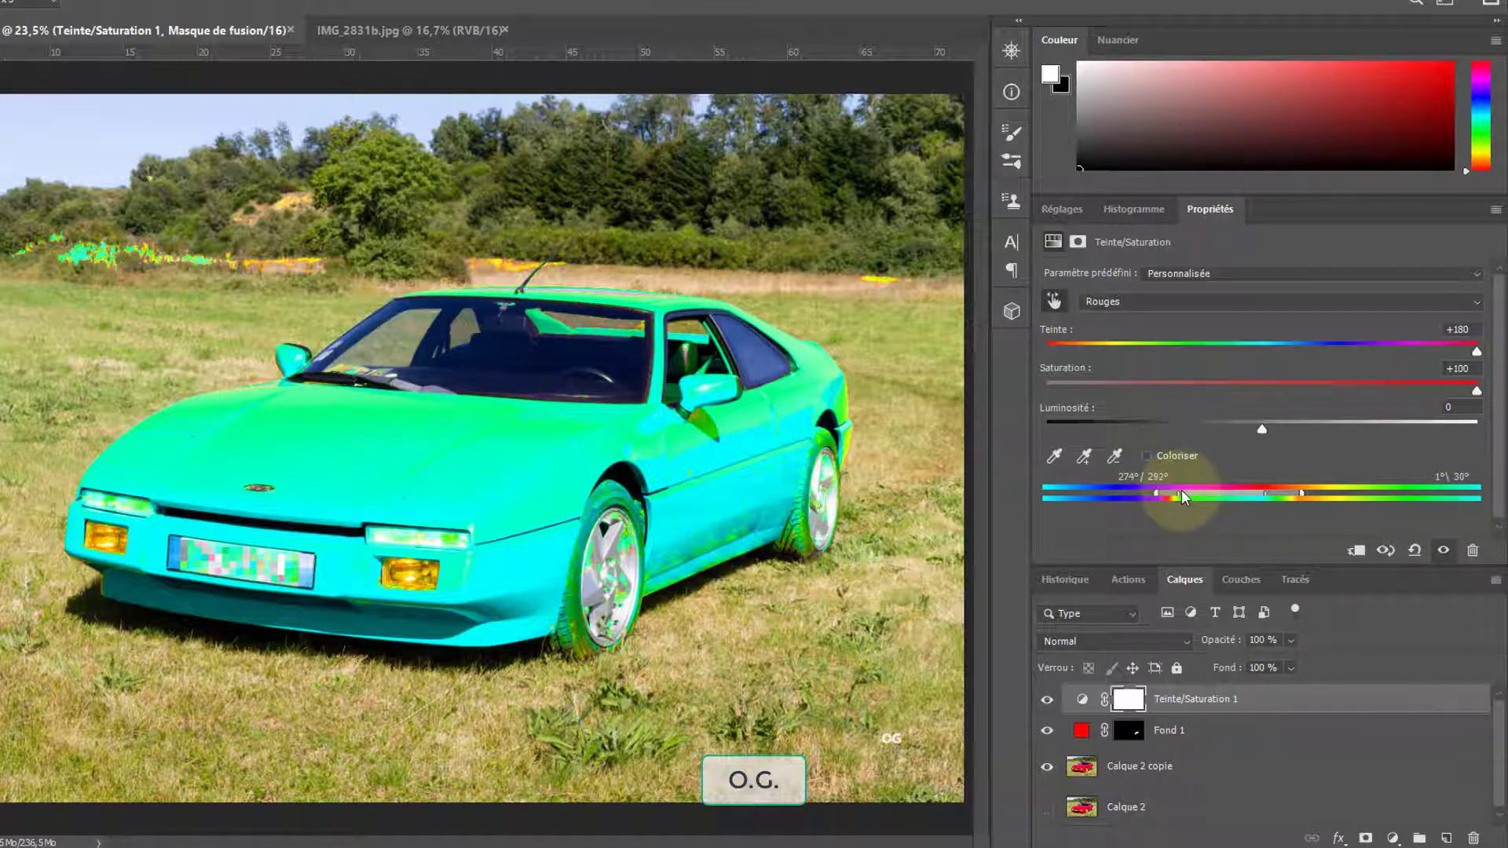
pyautogui.moveTo(1184, 493); pyautogui.dragTo(1177, 493)
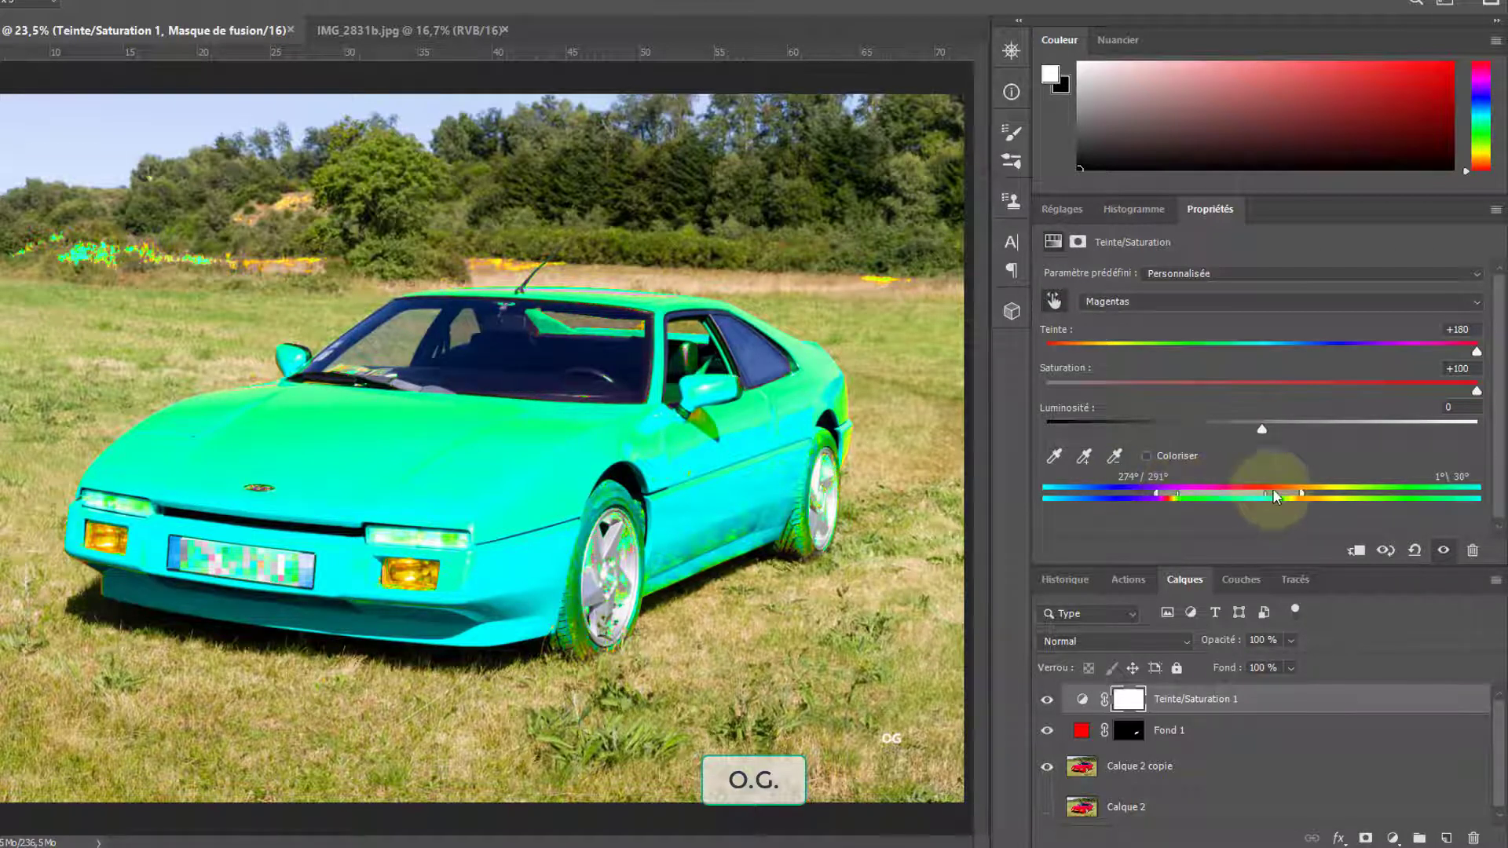
pyautogui.moveTo(1265, 493); pyautogui.dragTo(1278, 491)
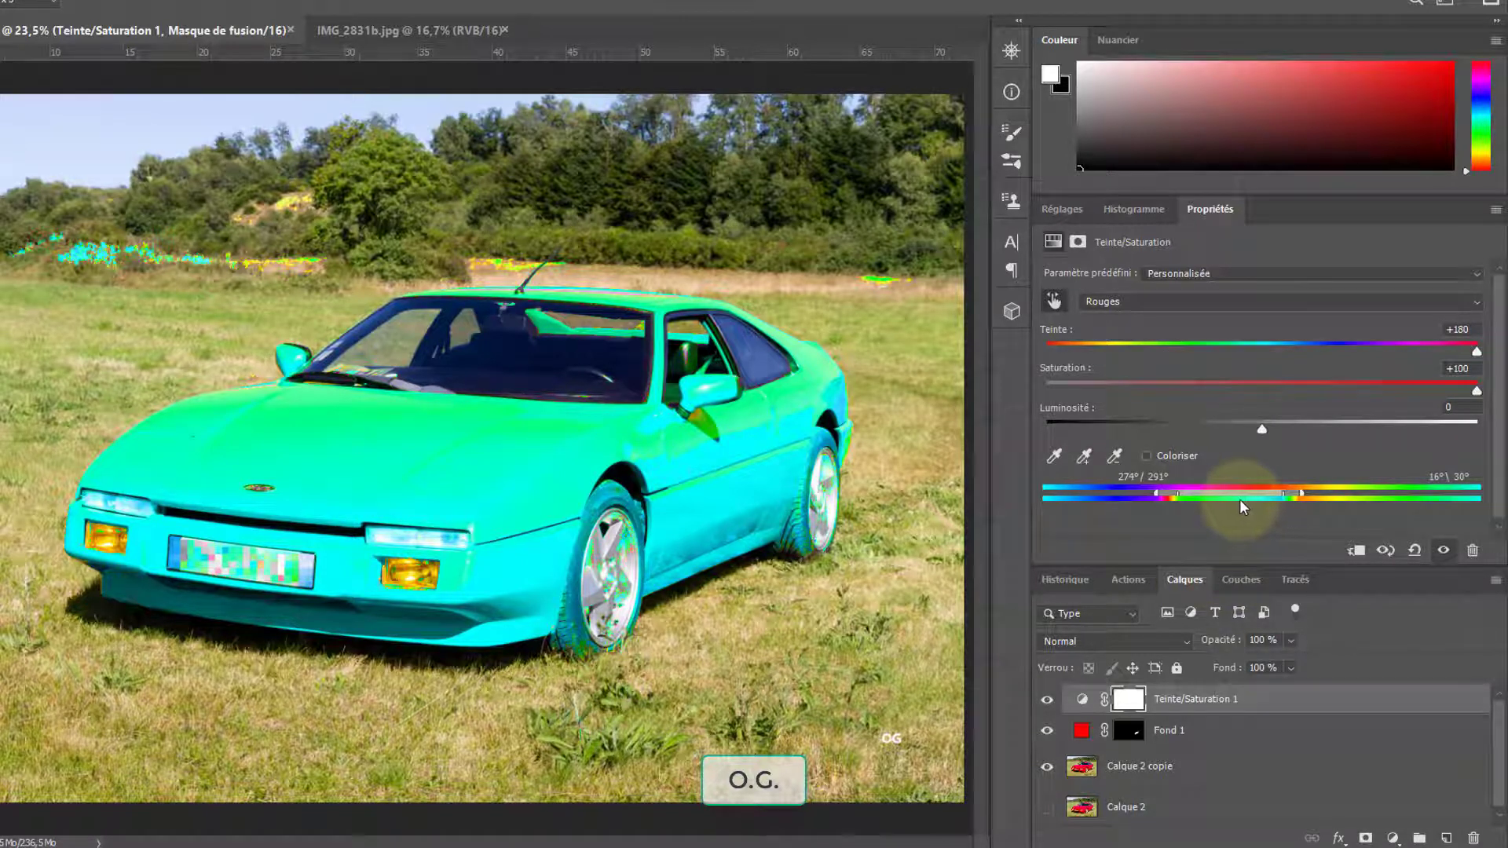
# - Reset both Saturation and Teinte to 0 in the Teinte/Saturation adjustment
pyautogui.click(1420, 369)
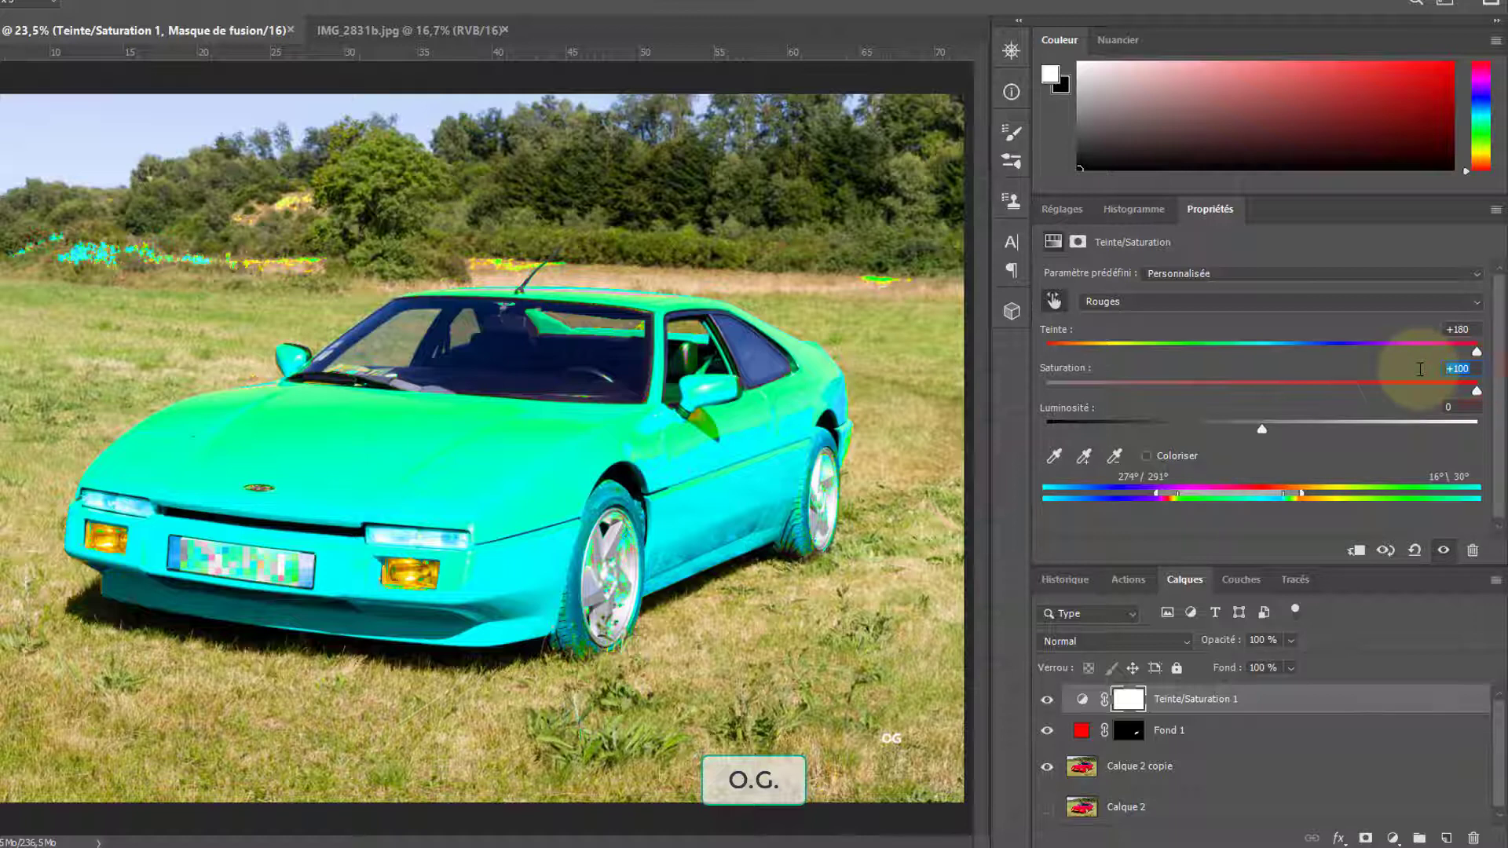
pyautogui.write('0')
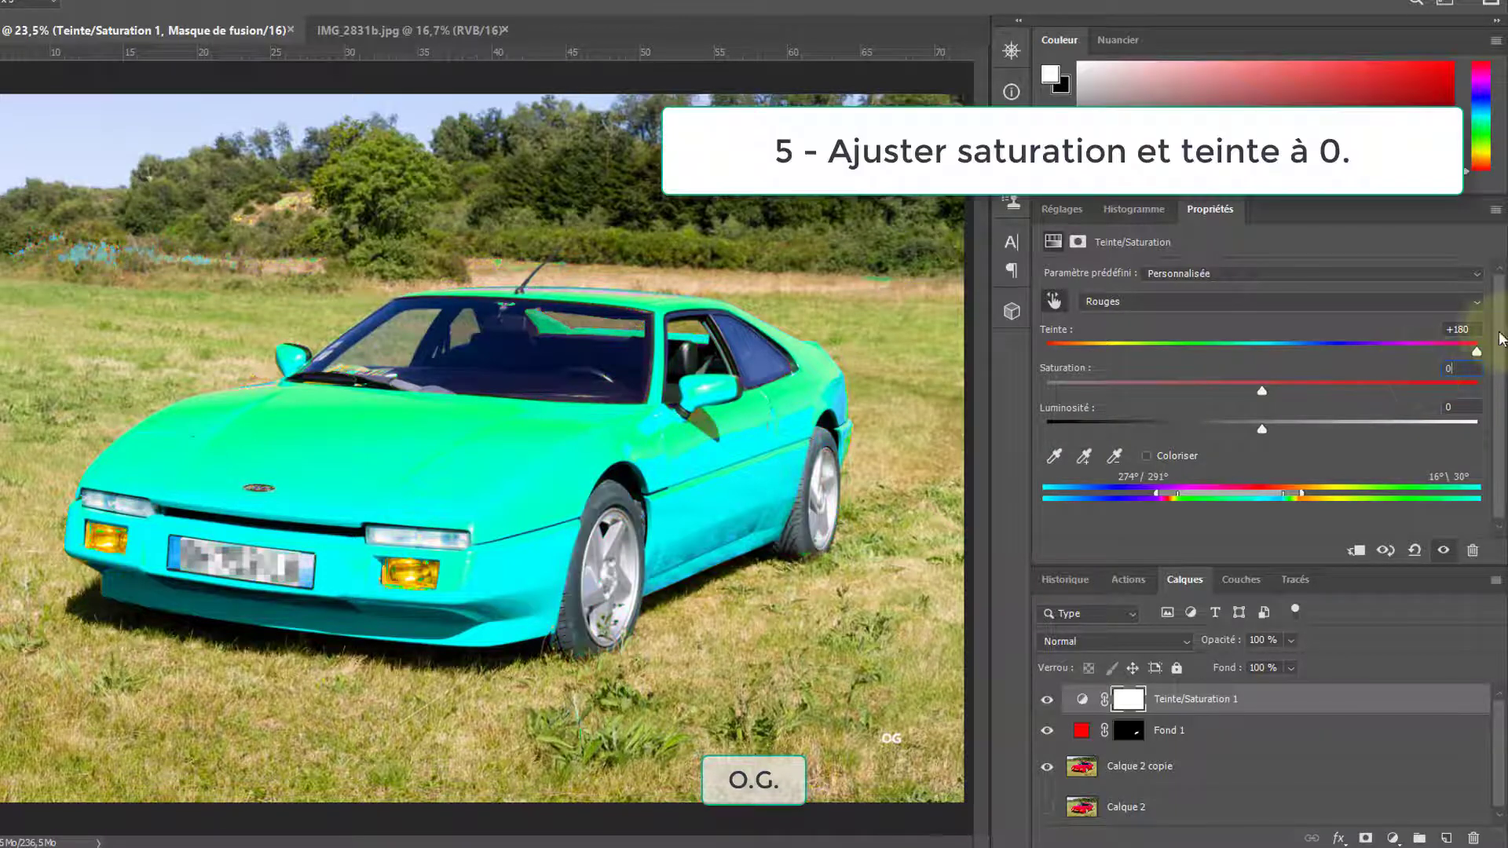
pyautogui.click(1461, 329)
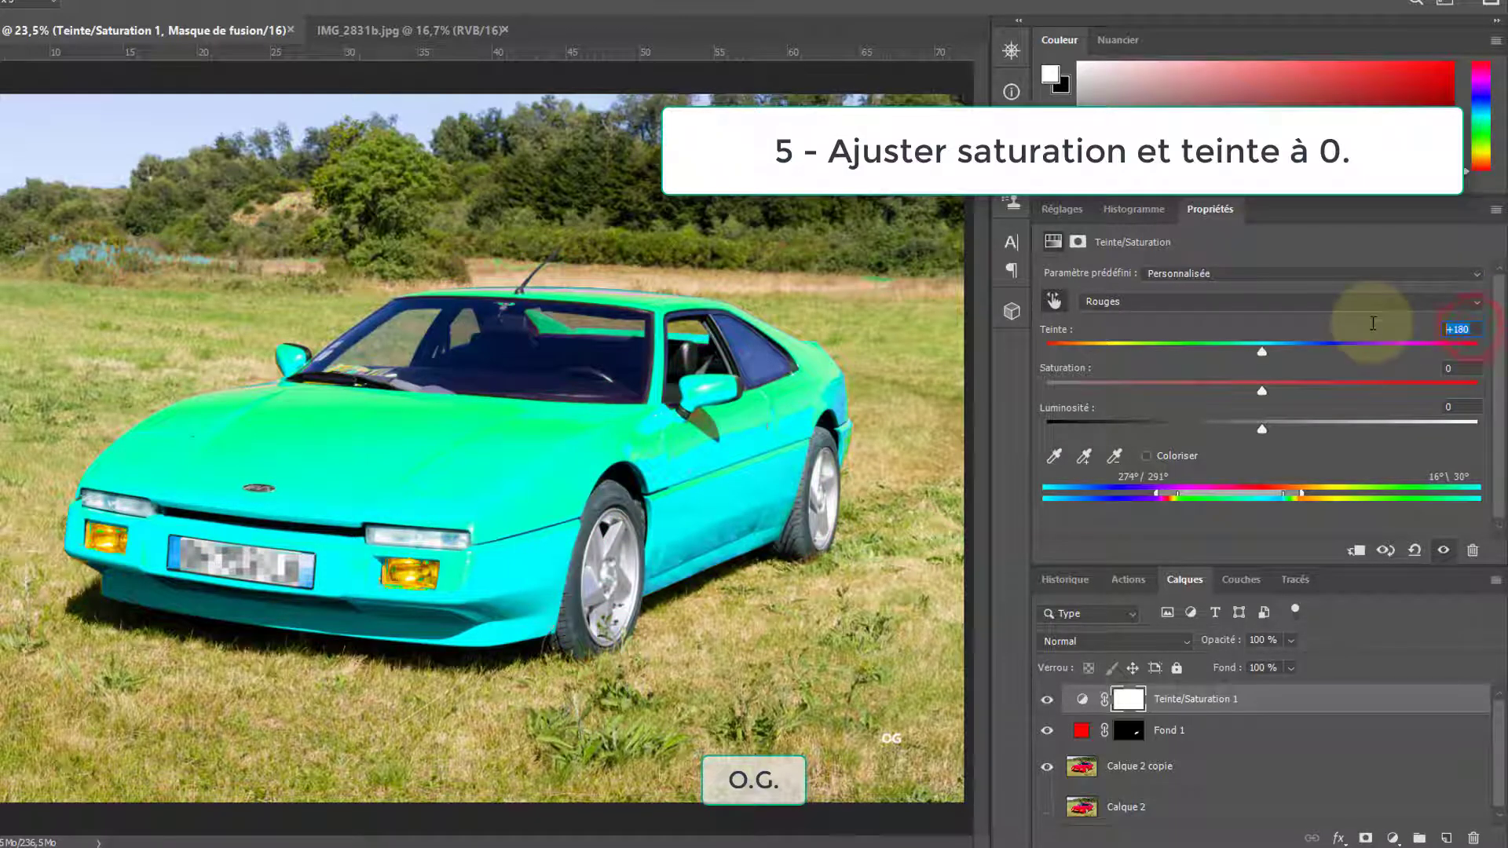
pyautogui.write('0')
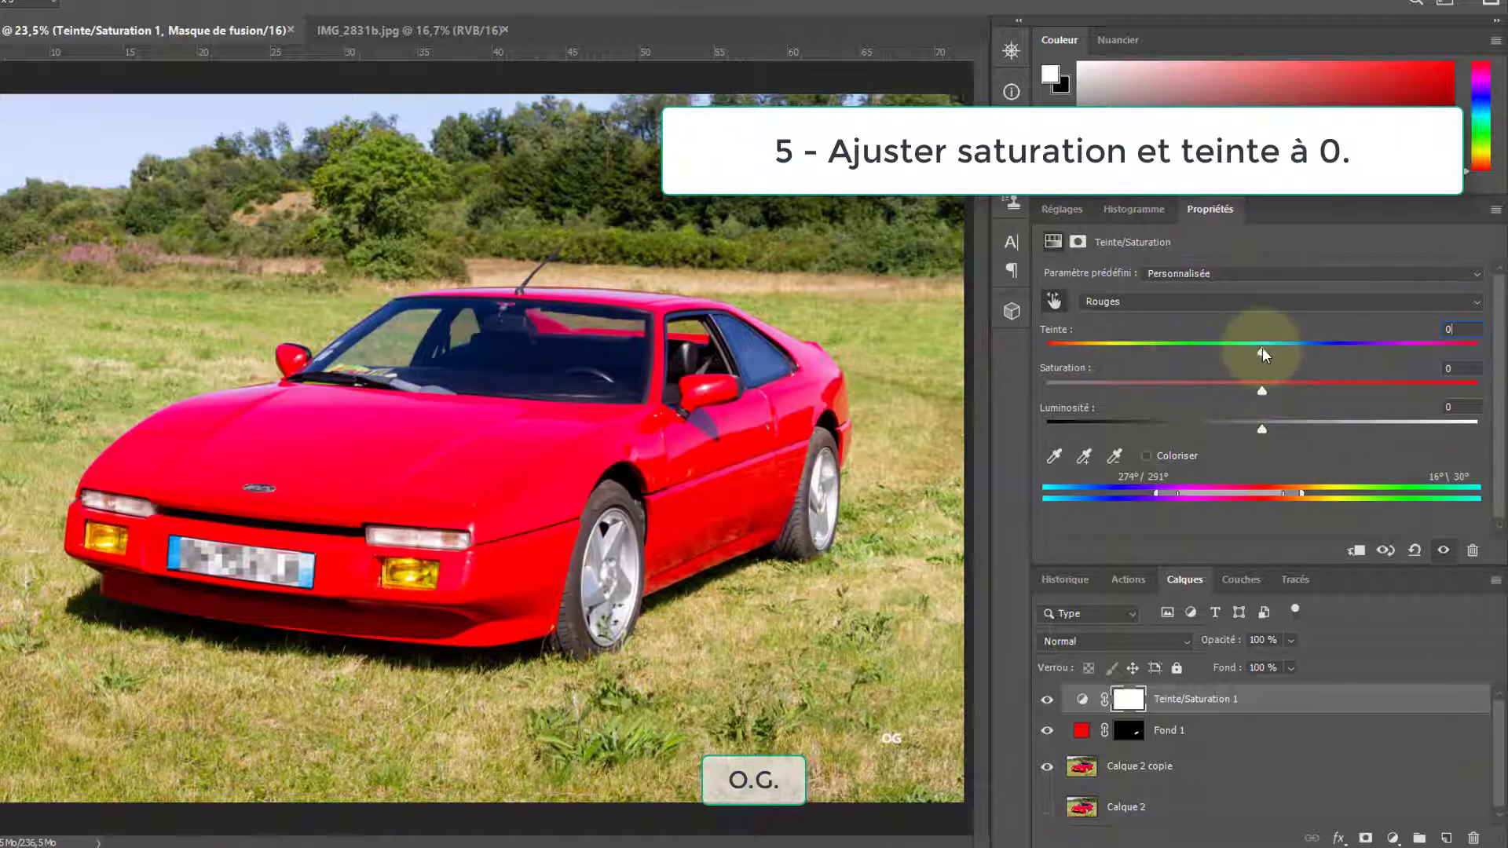
# - Lower Teinte until the bodywork turns blue, and extend the range's orange-side outer and inner limits to include the car's rear
pyautogui.moveTo(1261, 349); pyautogui.dragTo(1095, 359)
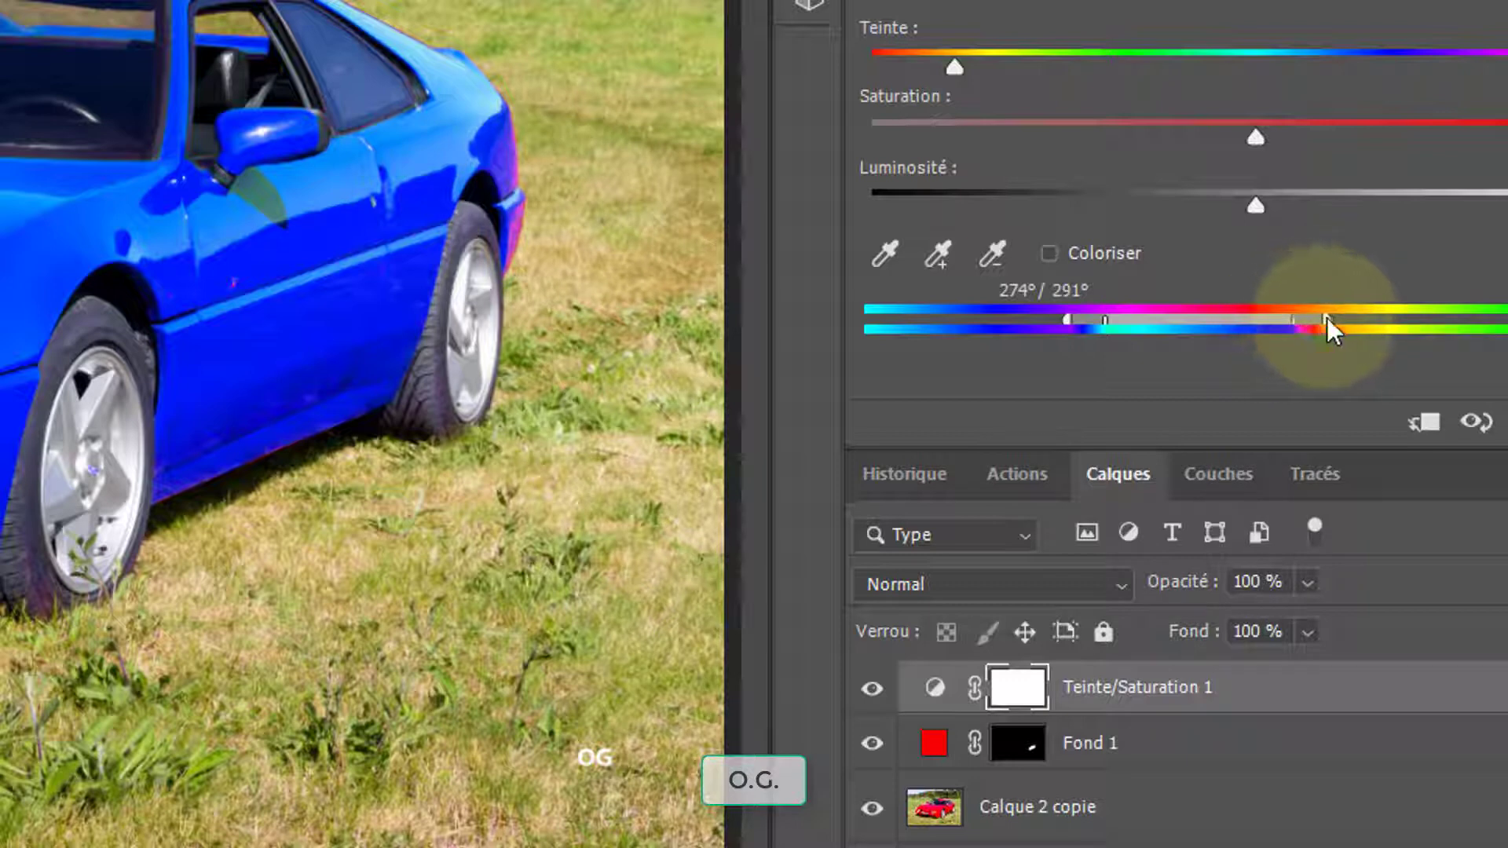
pyautogui.moveTo(1329, 318)
pyautogui.mouseDown()
pyautogui.moveTo(1356, 319)
pyautogui.moveTo(1343, 318)
pyautogui.mouseUp()
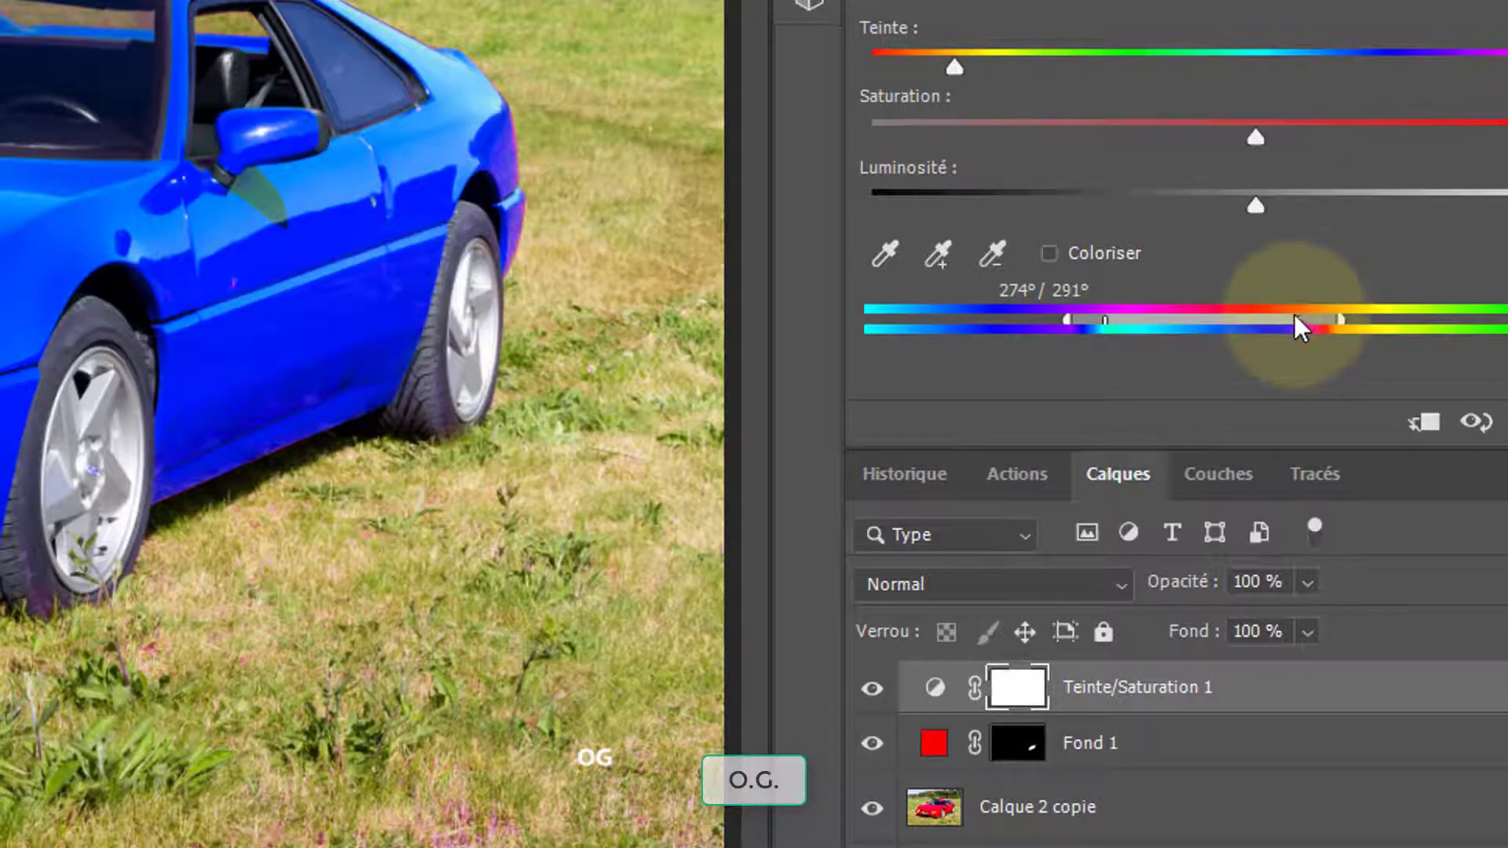
pyautogui.moveTo(1302, 321); pyautogui.dragTo(1319, 322)
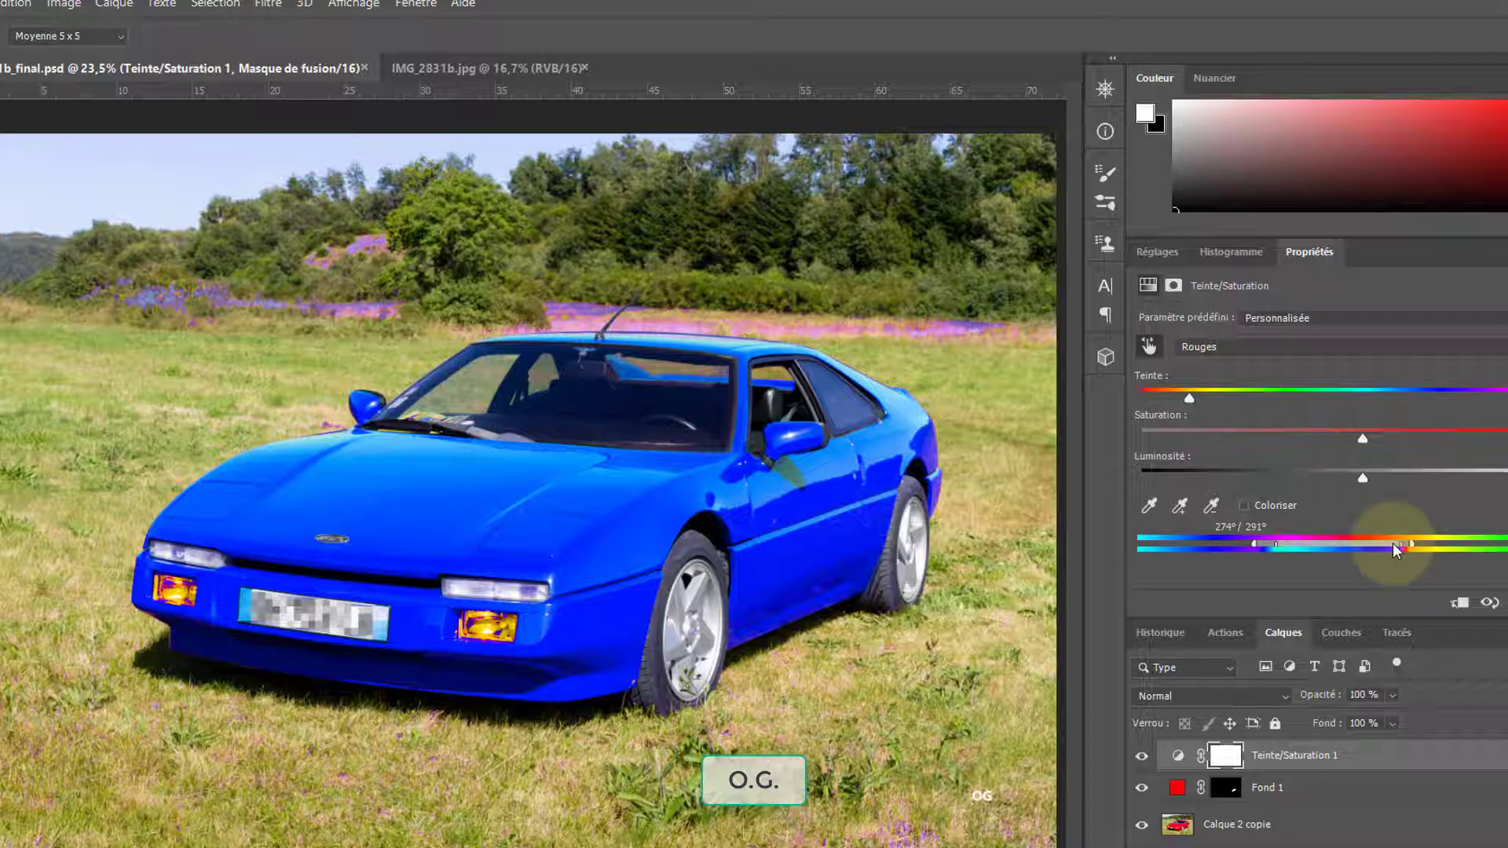
# - Paint white on the Fond 1 mask over the purple rear wing and bumper with a soft brush, reducing it to 18 px for the bumper
pyautogui.press('z')
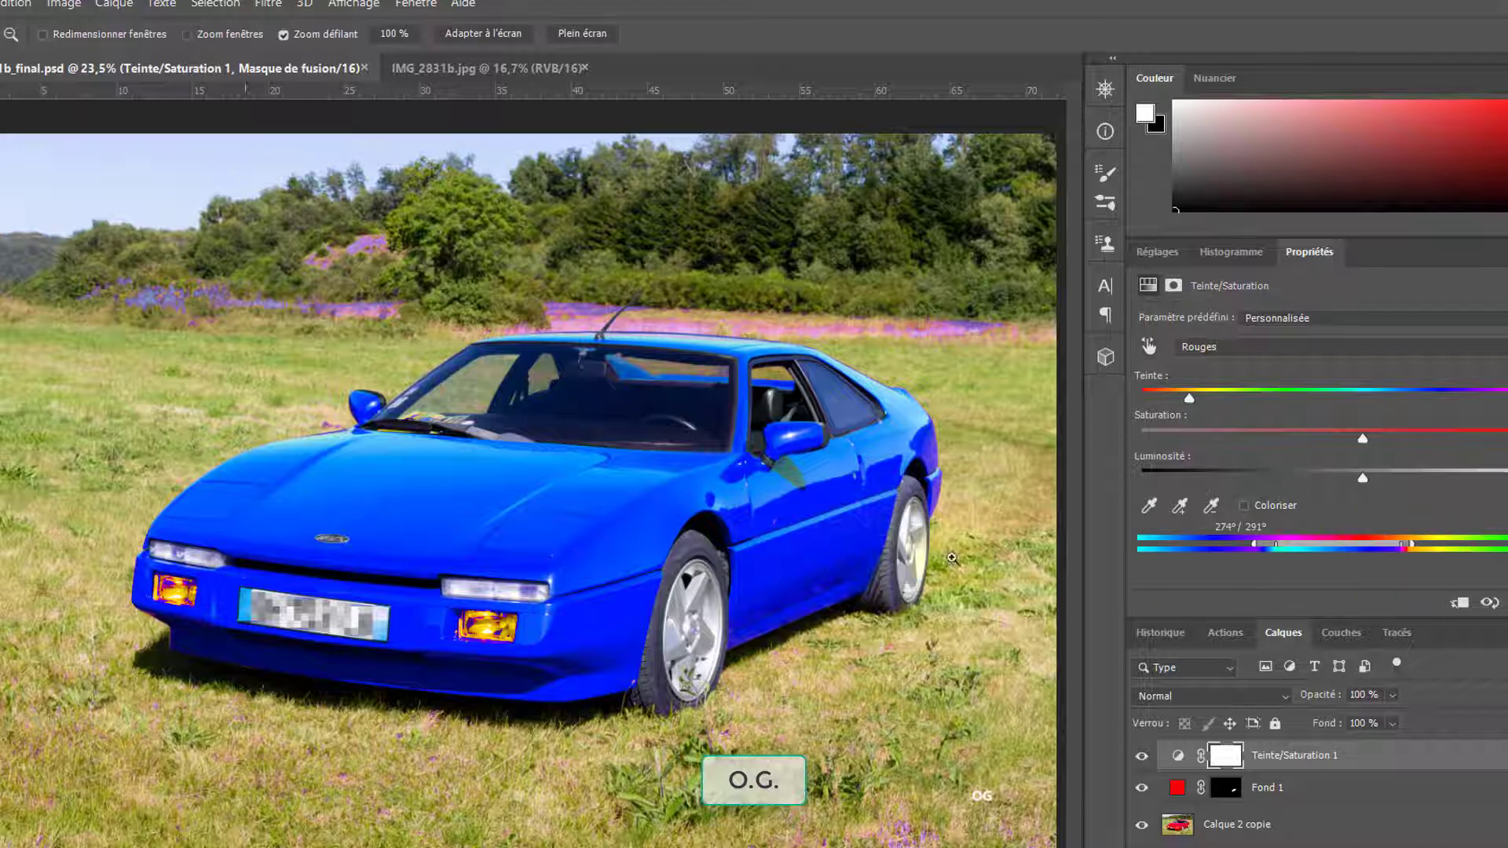
pyautogui.click(929, 502)
pyautogui.moveTo(929, 502); pyautogui.dragTo(929, 502)
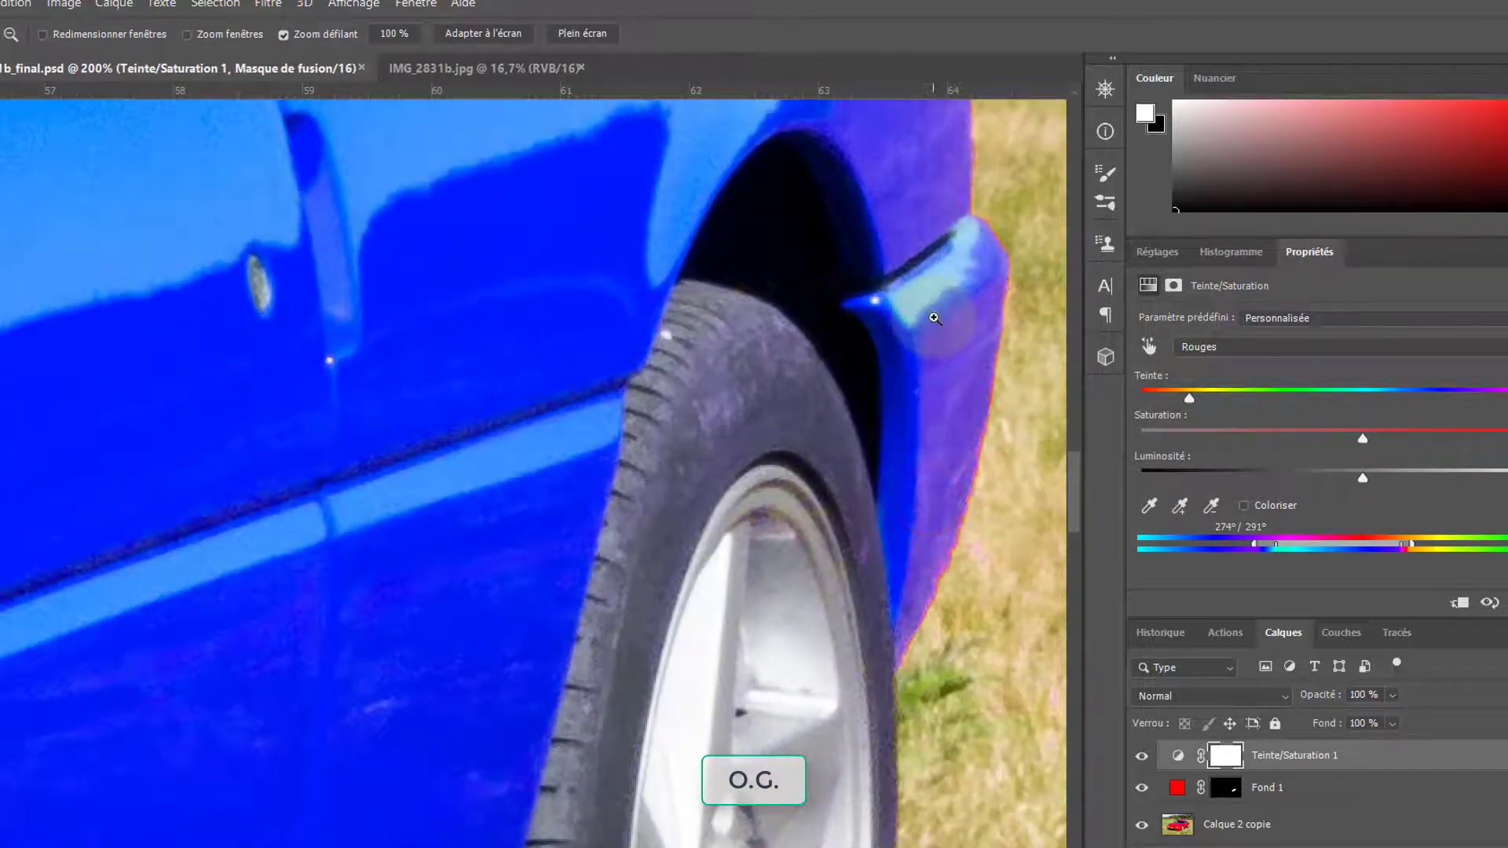
pyautogui.moveTo(933, 316); pyautogui.dragTo(636, 577)
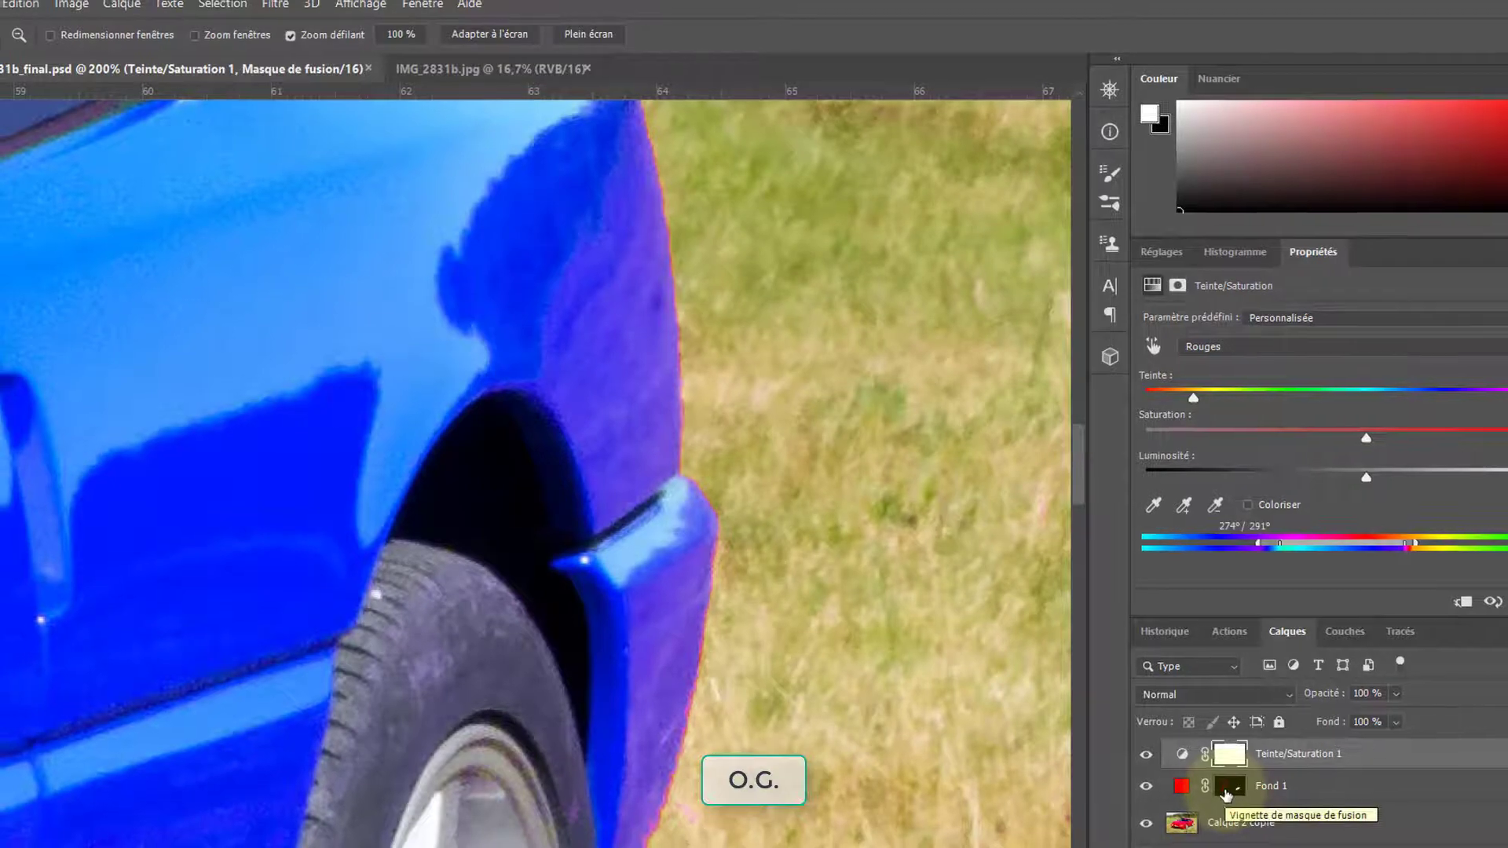
pyautogui.click(1223, 788)
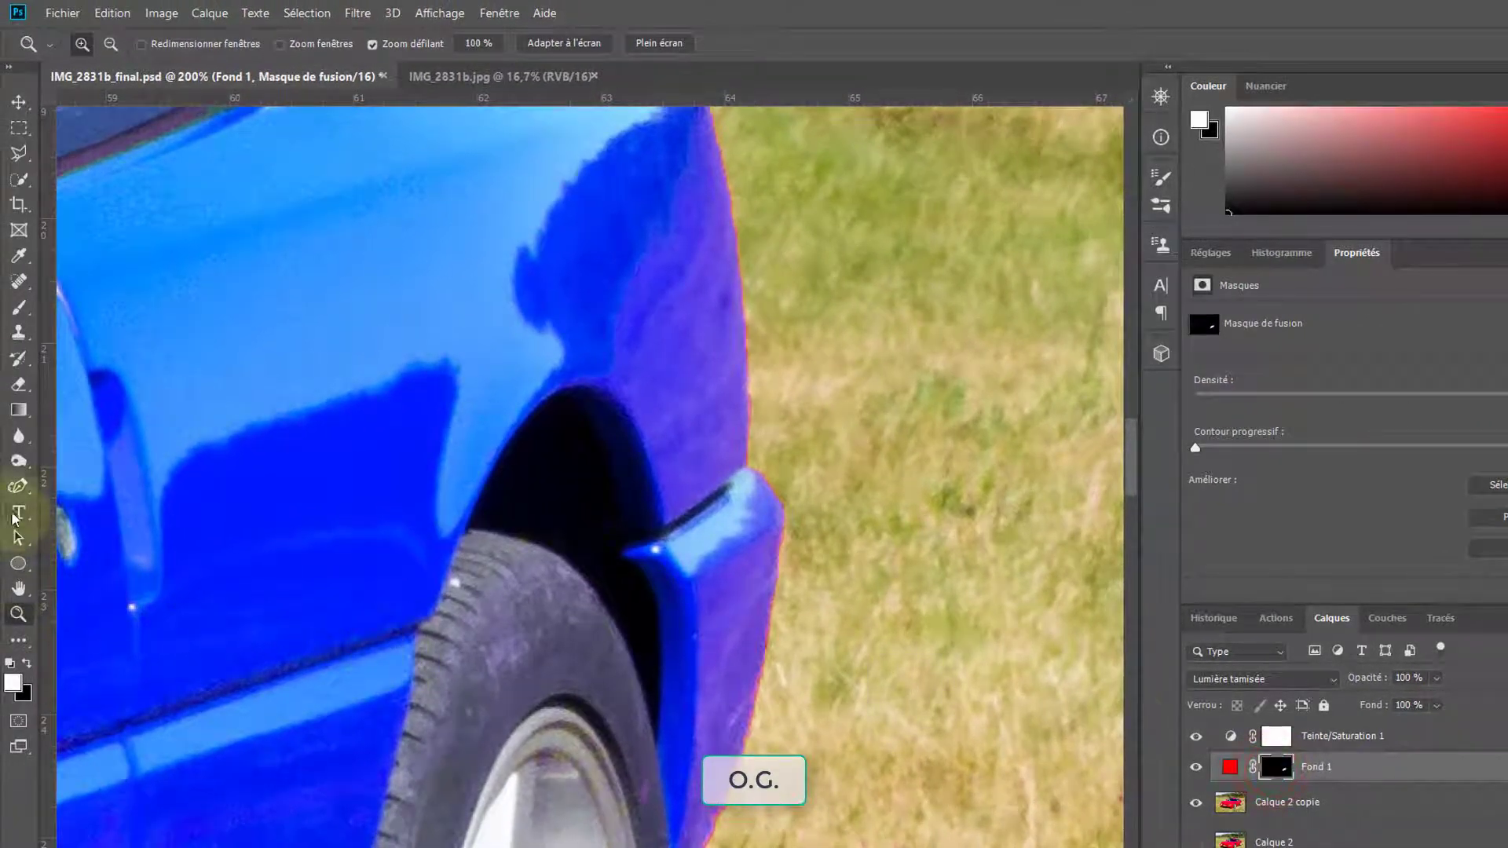
pyautogui.click(19, 308)
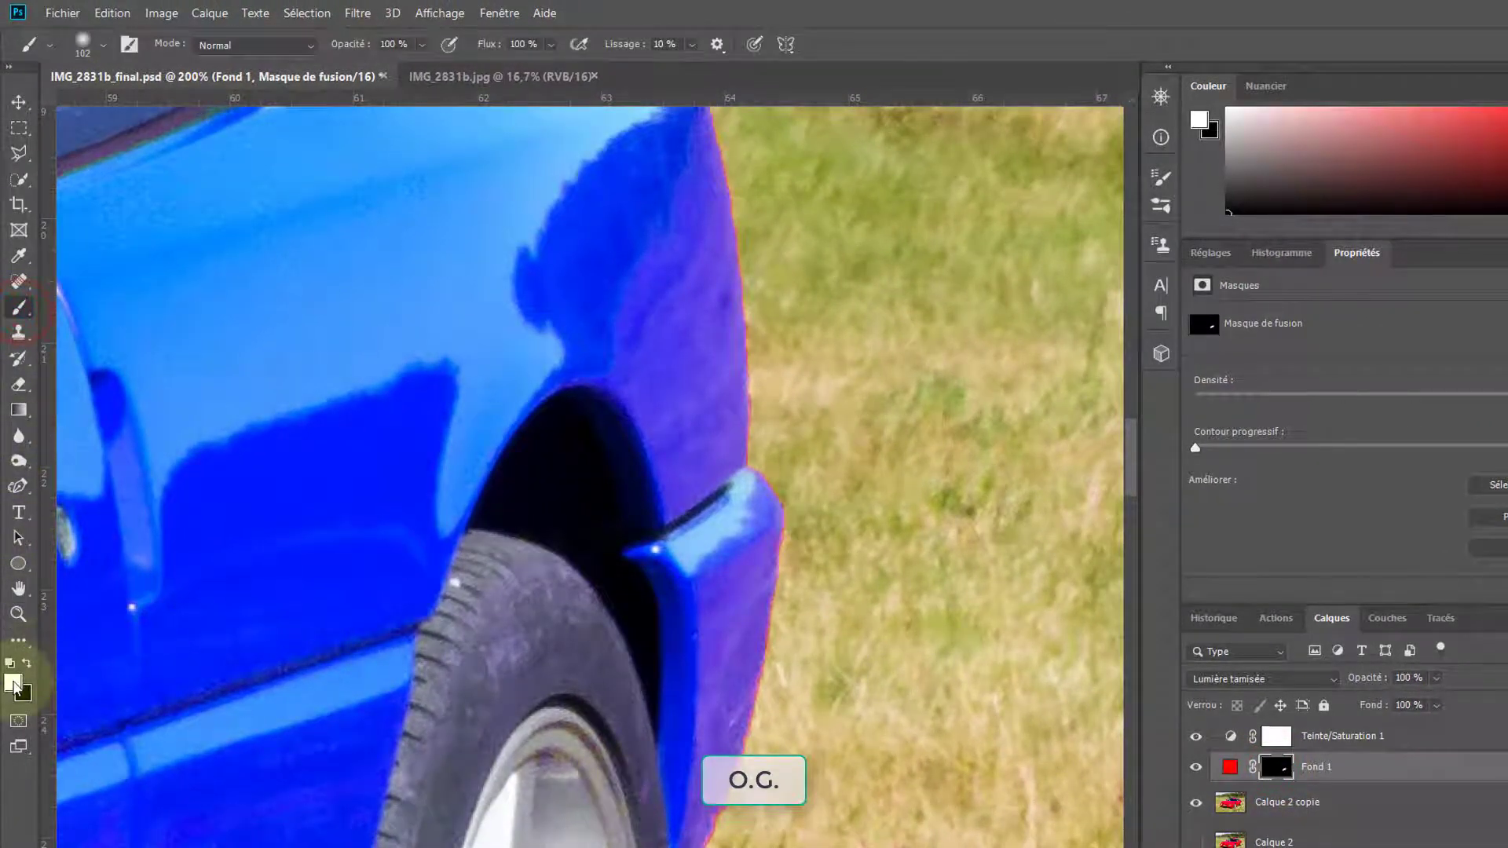
pyautogui.keyDown('alt'); pyautogui.rightClick(659, 331); pyautogui.keyUp('alt')
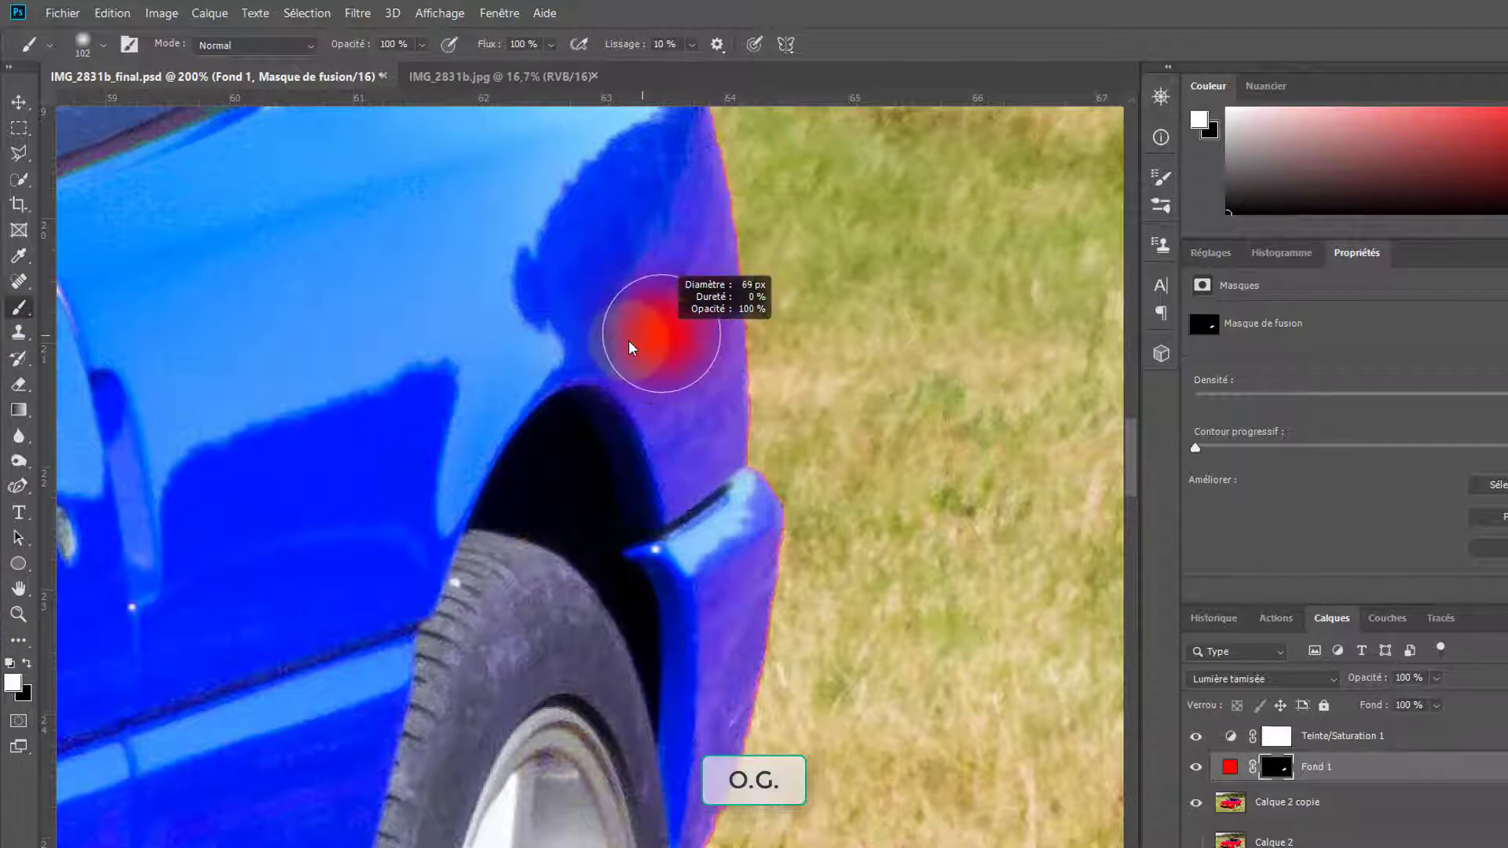
pyautogui.moveTo(691, 405)
pyautogui.mouseDown()
pyautogui.moveTo(684, 450)
pyautogui.moveTo(651, 365)
pyautogui.moveTo(696, 487)
pyautogui.moveTo(701, 392)
pyautogui.moveTo(673, 189)
pyautogui.moveTo(735, 421)
pyautogui.moveTo(683, 201)
pyautogui.moveTo(699, 471)
pyautogui.mouseUp()
pyautogui.moveTo(737, 568)
pyautogui.mouseDown()
pyautogui.moveTo(691, 608)
pyautogui.moveTo(709, 691)
pyautogui.mouseUp()
pyautogui.keyDown('alt'); pyautogui.rightClick(731, 596); pyautogui.keyUp('alt')
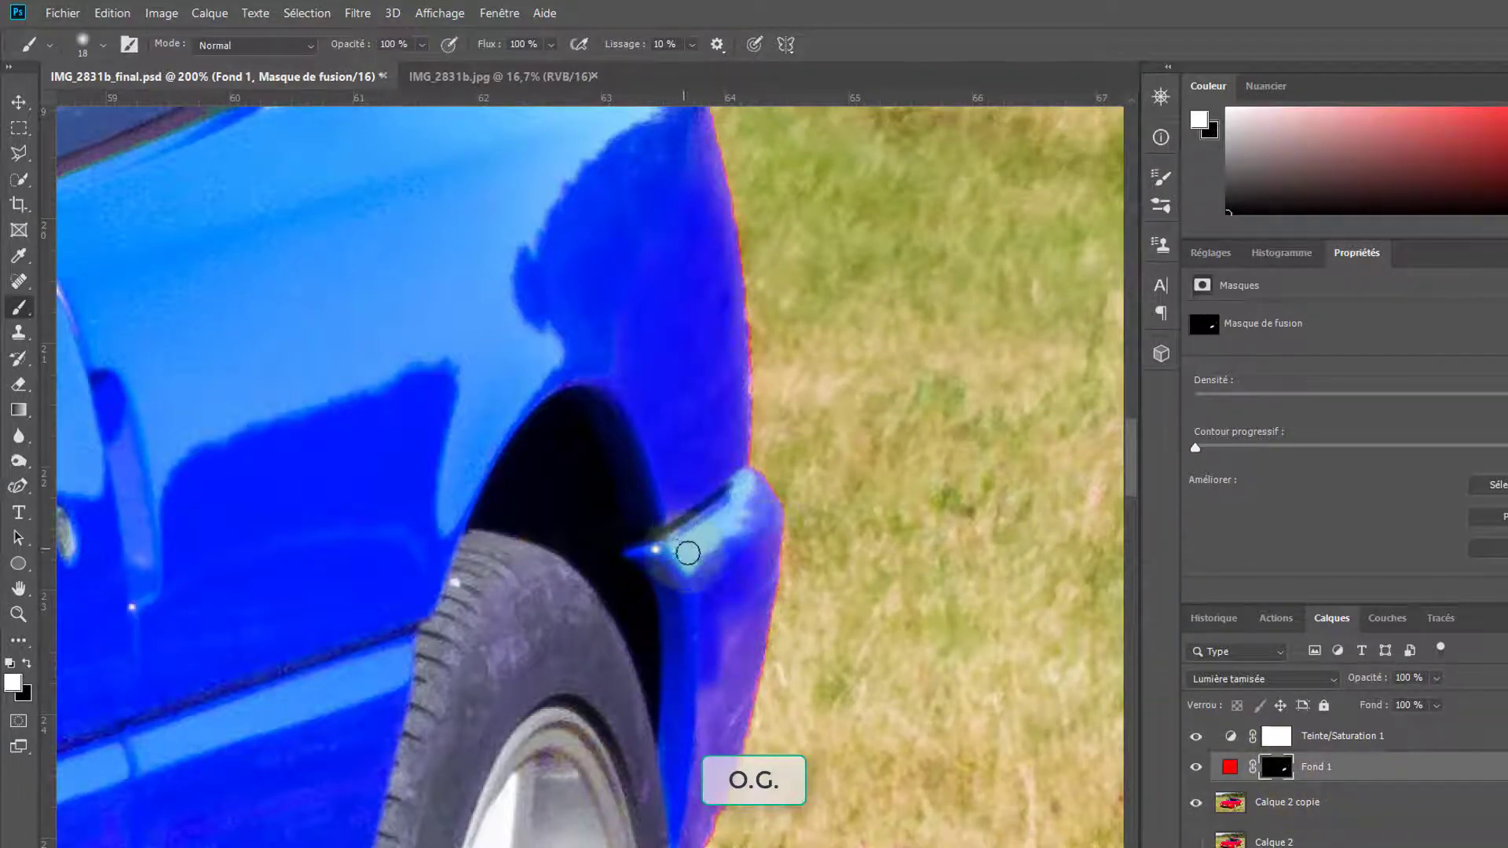
pyautogui.moveTo(726, 612)
pyautogui.mouseDown()
pyautogui.moveTo(695, 837)
pyautogui.moveTo(713, 684)
pyautogui.moveTo(750, 592)
pyautogui.moveTo(712, 688)
pyautogui.moveTo(744, 619)
pyautogui.moveTo(718, 768)
pyautogui.mouseUp()
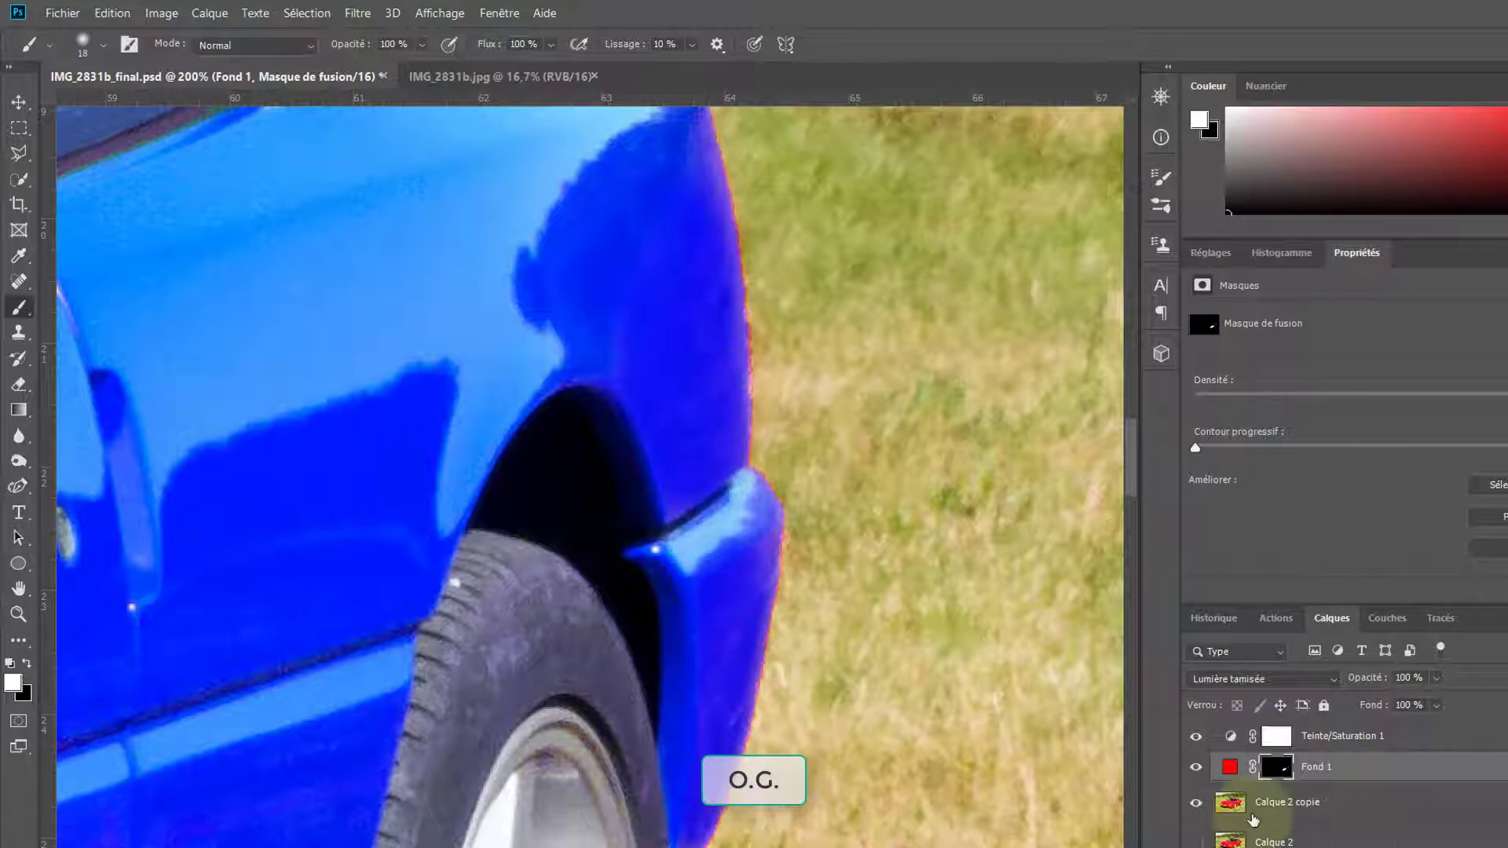
# - Paint black on the Teinte/Saturation 1 mask over the purple-tinted background flowers and foreground grass with a soft 359 px brush
pyautogui.doubleClick(18, 589)
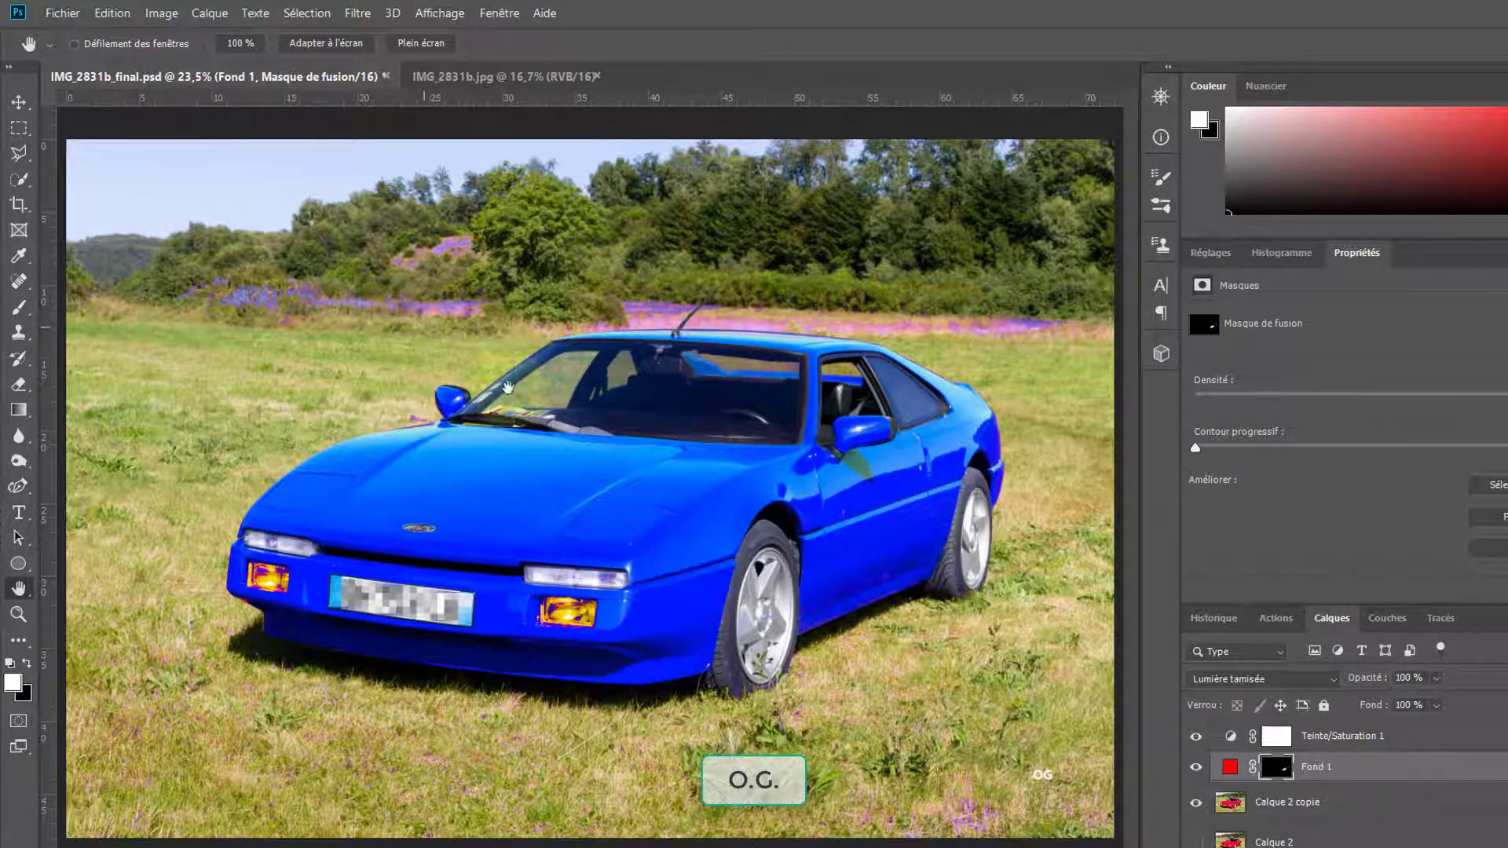
pyautogui.click(1279, 740)
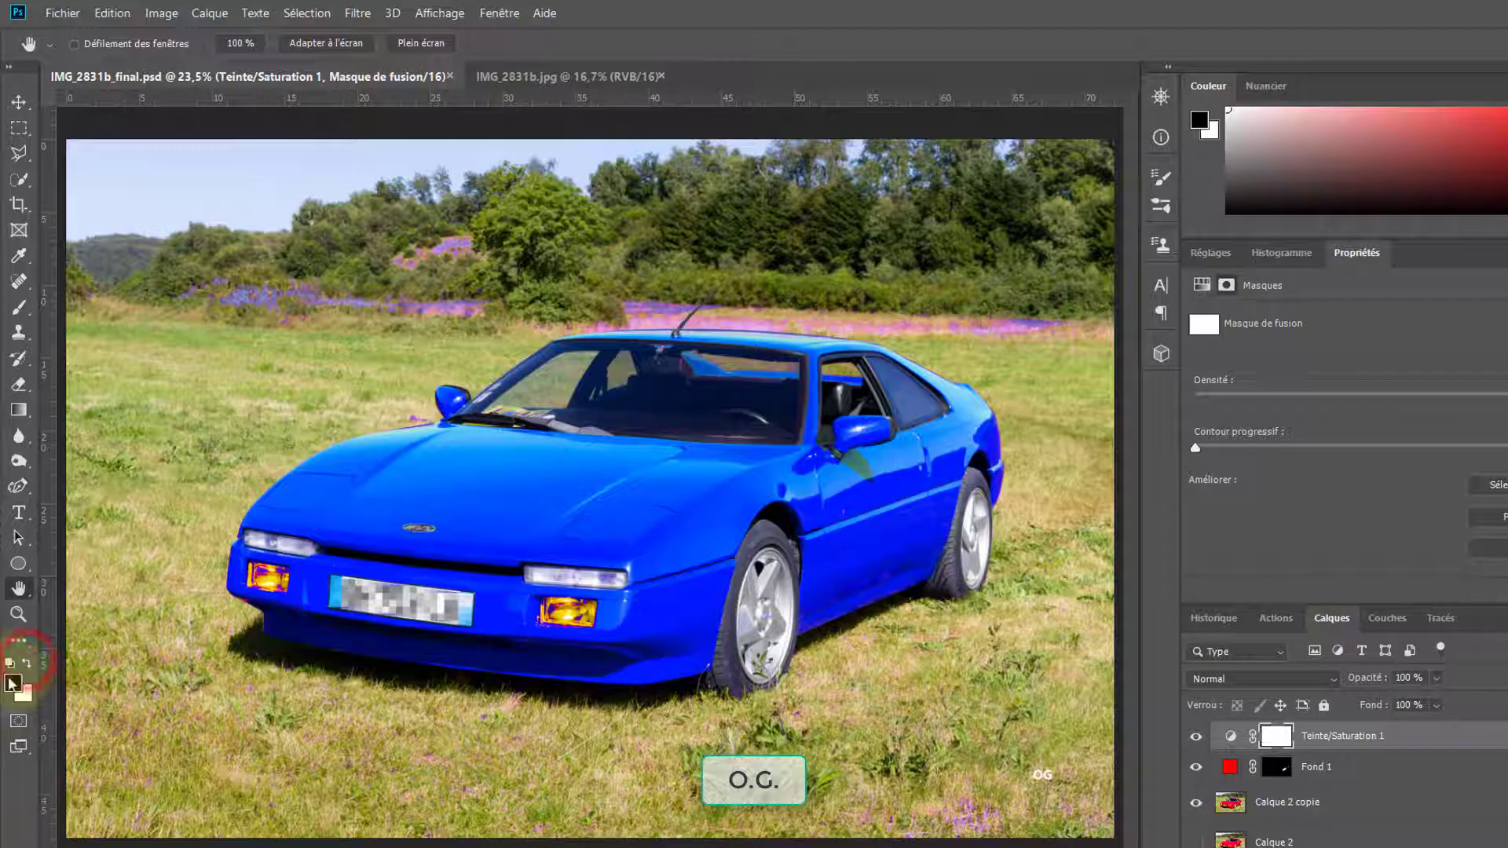
pyautogui.click(19, 306)
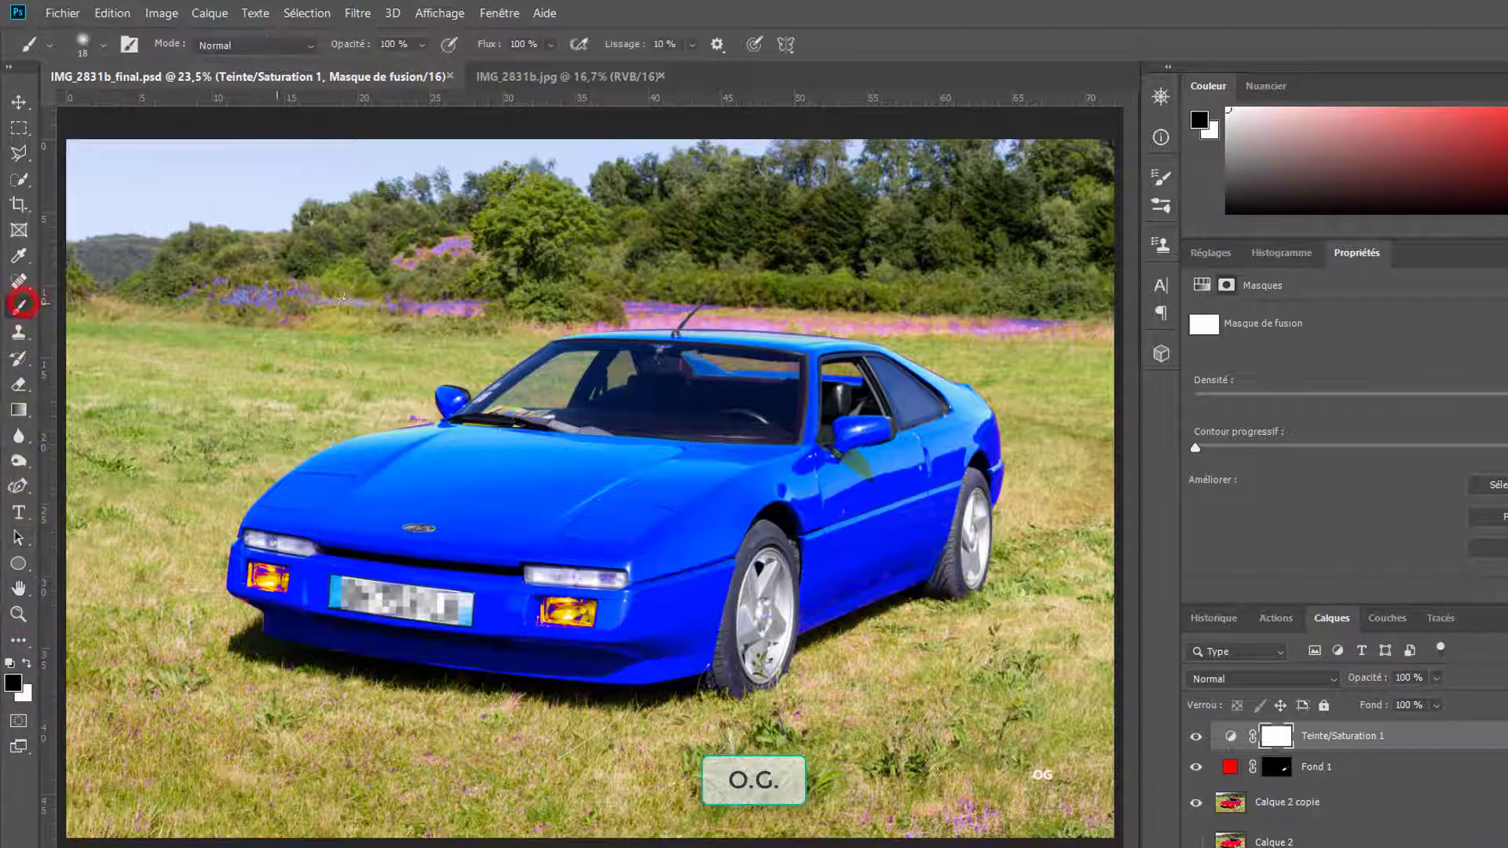
pyautogui.moveTo(323, 307); pyautogui.dragTo(367, 309)
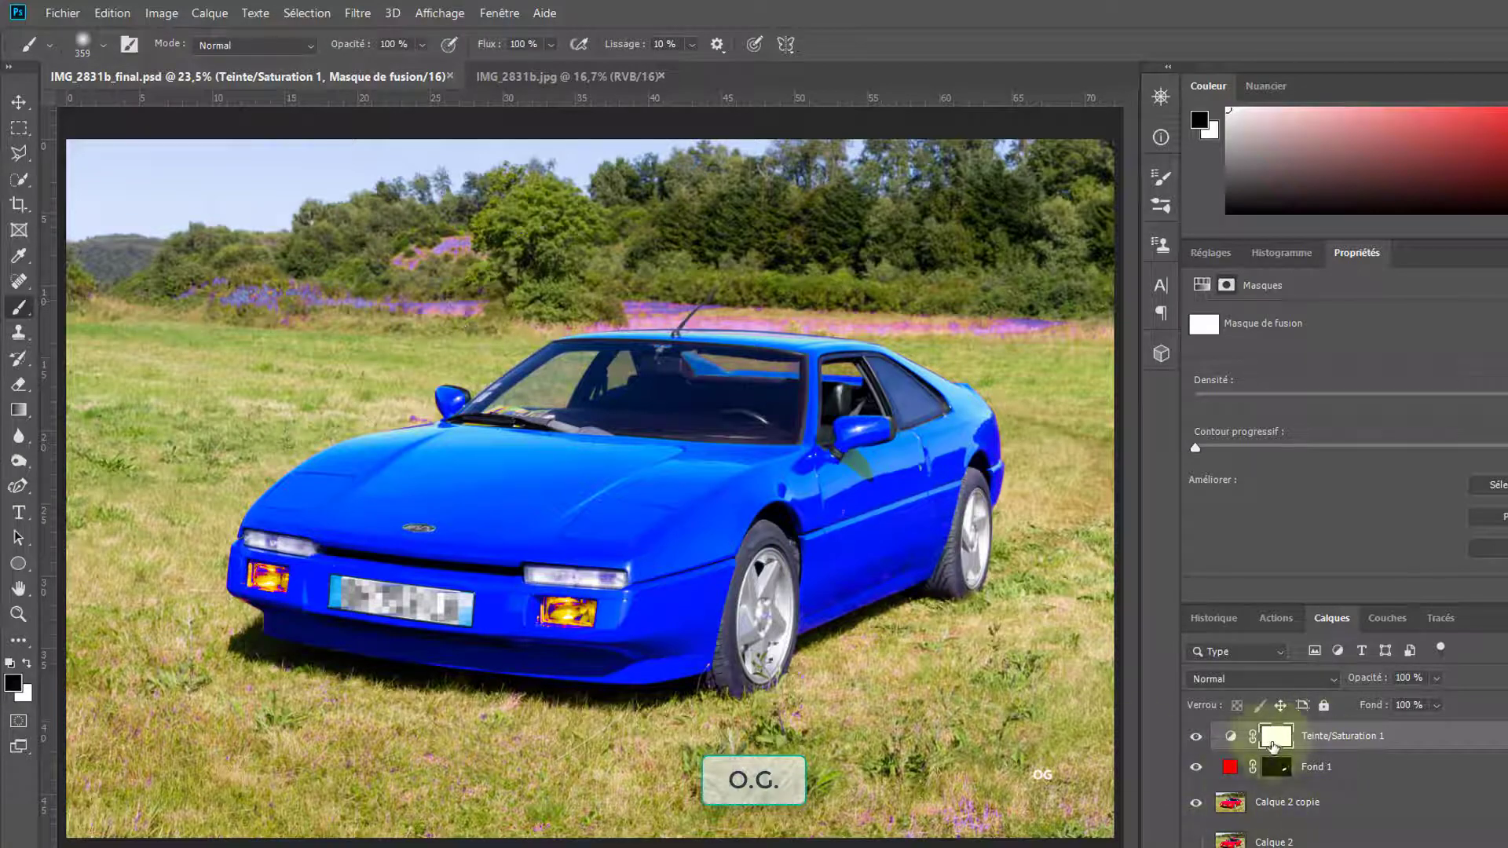
pyautogui.moveTo(424, 317)
pyautogui.mouseDown()
pyautogui.moveTo(131, 319)
pyautogui.moveTo(314, 303)
pyautogui.moveTo(421, 247)
pyautogui.mouseUp()
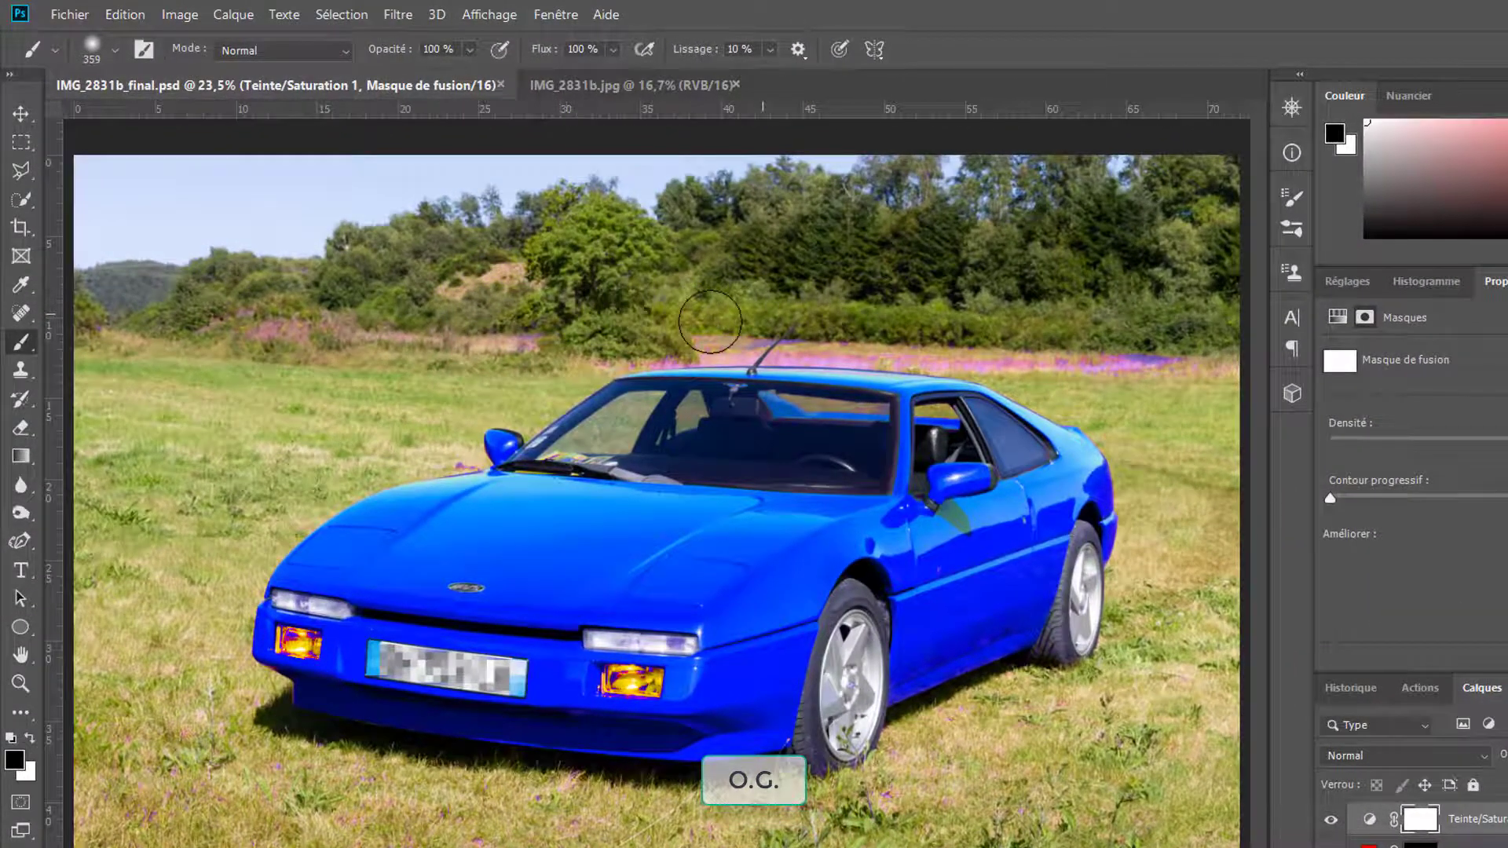
pyautogui.moveTo(795, 326)
pyautogui.mouseDown()
pyautogui.moveTo(1067, 337)
pyautogui.moveTo(1155, 363)
pyautogui.mouseUp()
pyautogui.click(1109, 821)
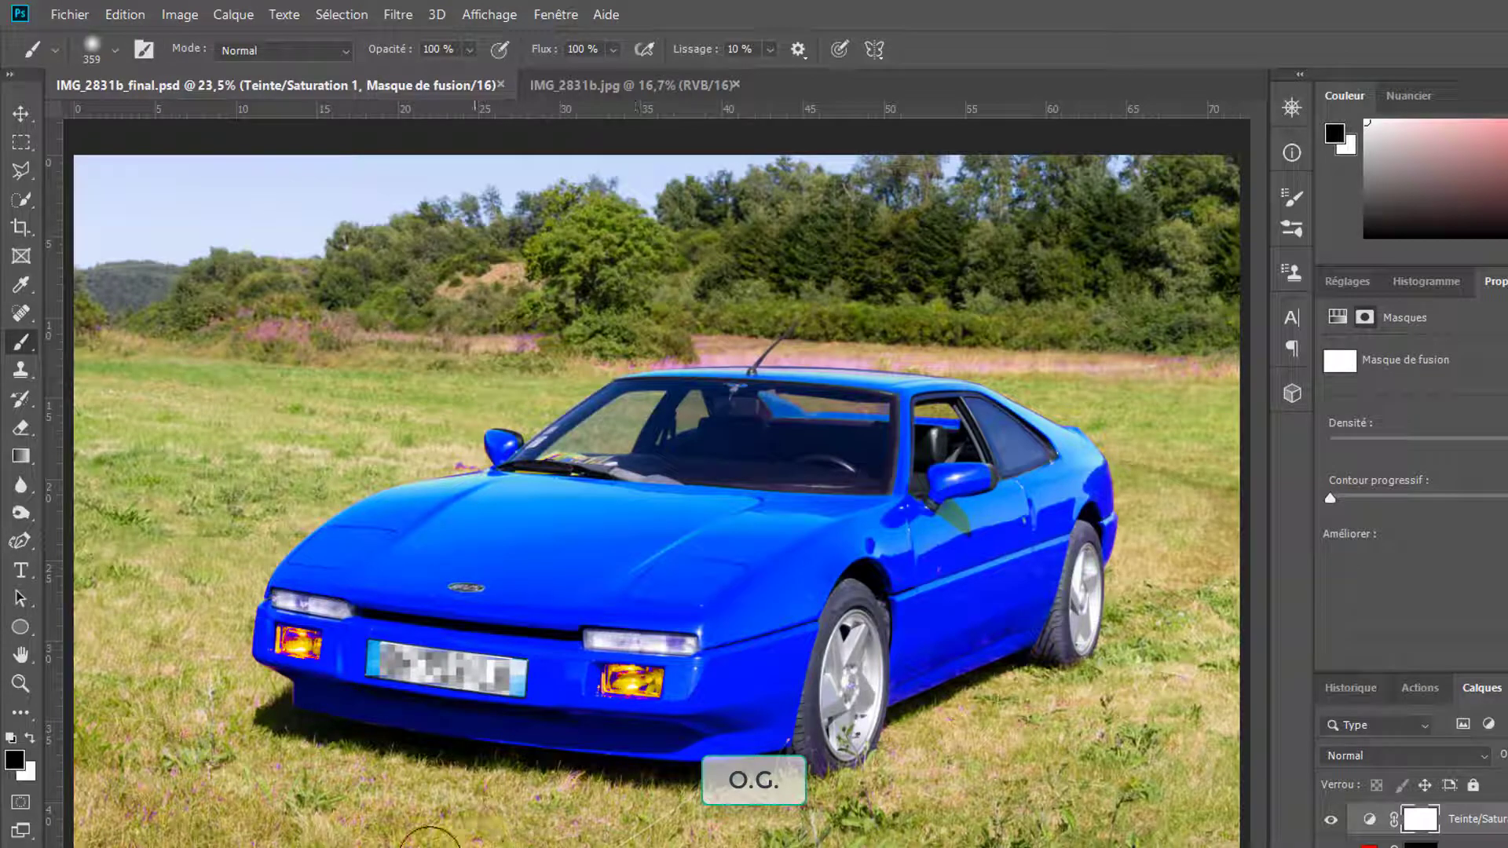
pyautogui.moveTo(266, 846)
pyautogui.mouseDown()
pyautogui.moveTo(180, 791)
pyautogui.moveTo(211, 781)
pyautogui.moveTo(179, 773)
pyautogui.moveTo(345, 811)
pyautogui.moveTo(139, 771)
pyautogui.mouseUp()
# - Paint black on the Teinte/Saturation 1 mask over the yellow fog lamp below the headlight, using a 36 px brush
pyautogui.click(21, 683)
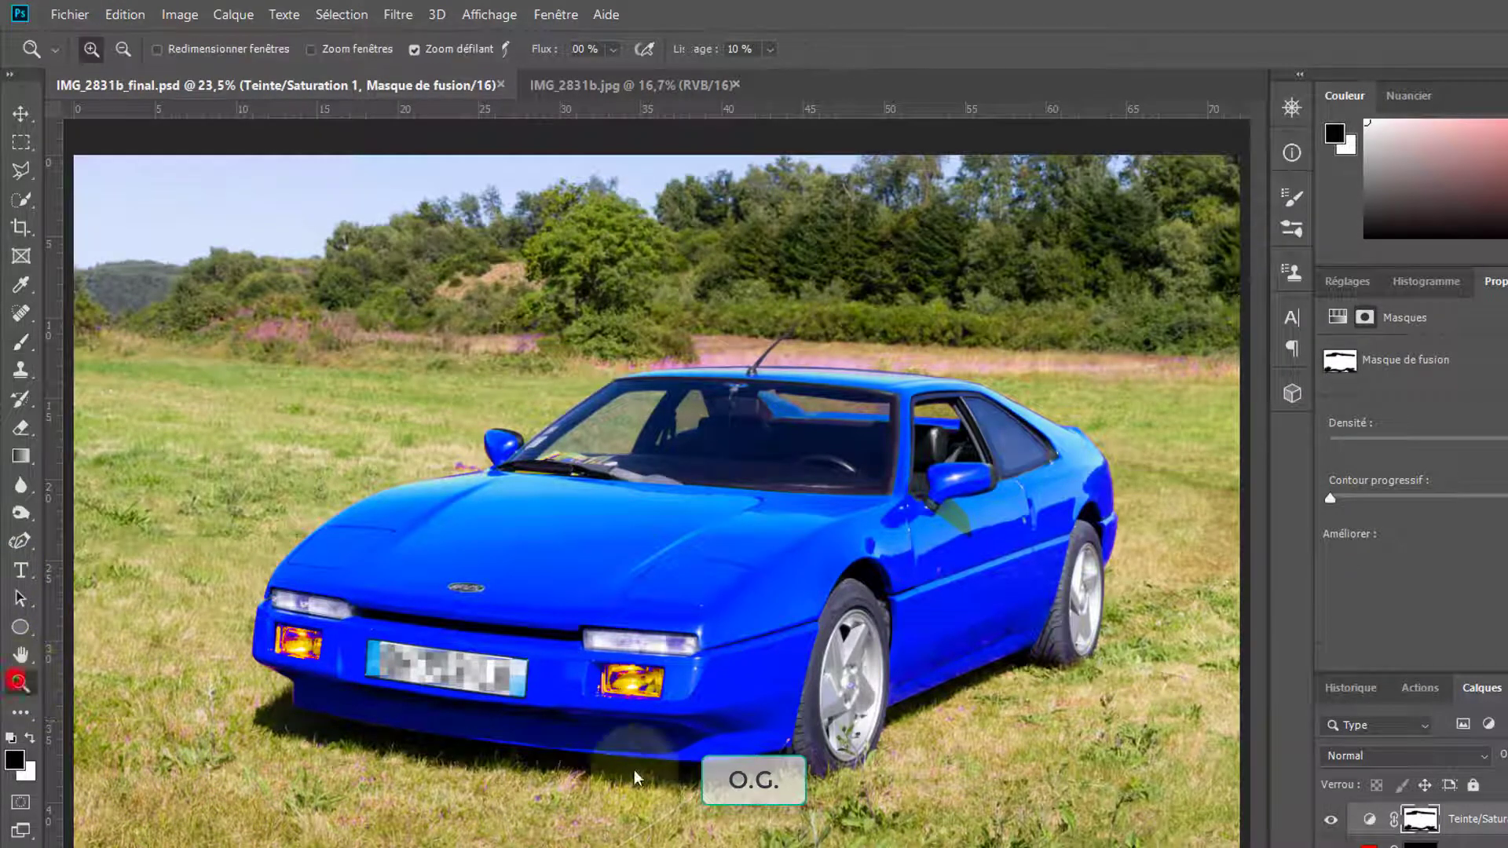
pyautogui.moveTo(623, 690); pyautogui.dragTo(622, 691)
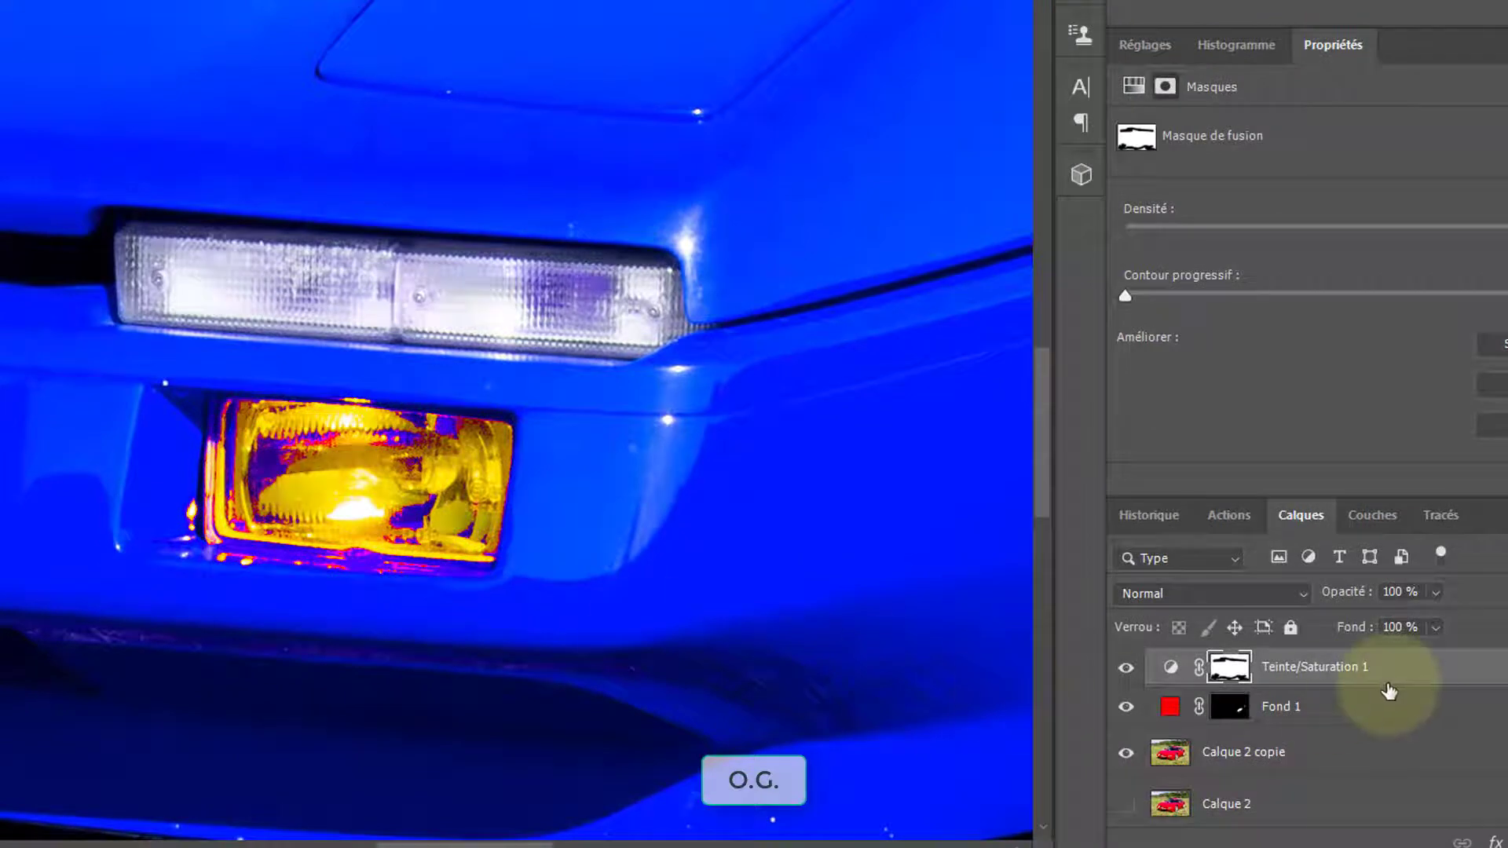
pyautogui.click(1229, 667)
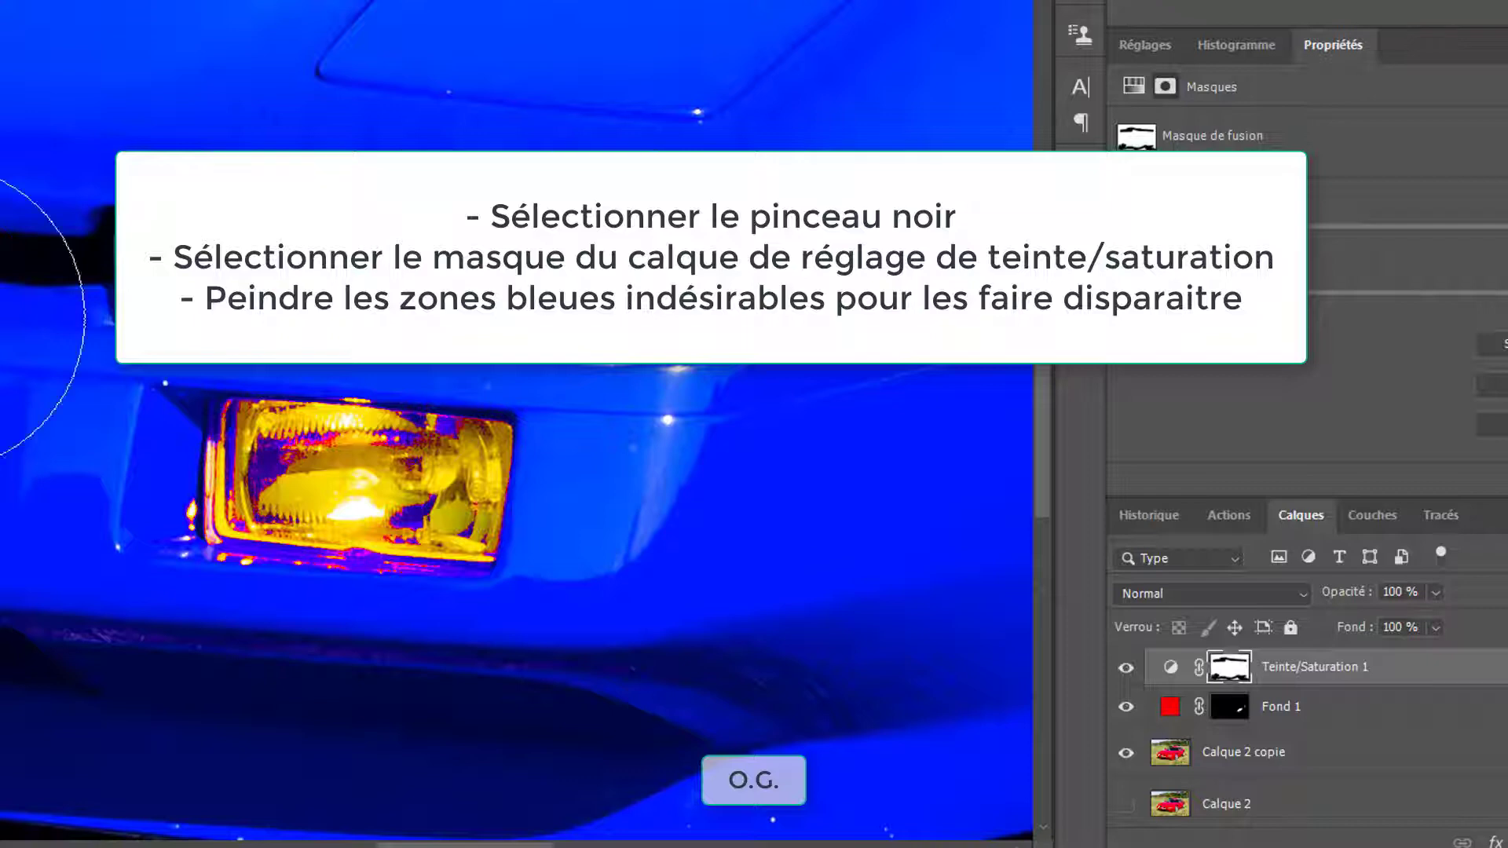
pyautogui.moveTo(269, 417)
pyautogui.mouseDown()
pyautogui.moveTo(48, 481)
pyautogui.moveTo(138, 493)
pyautogui.mouseUp()
pyautogui.moveTo(275, 482)
pyautogui.mouseDown()
pyautogui.moveTo(240, 428)
pyautogui.moveTo(228, 542)
pyautogui.moveTo(389, 507)
pyautogui.moveTo(439, 534)
pyautogui.moveTo(495, 519)
pyautogui.moveTo(464, 428)
pyautogui.moveTo(293, 438)
pyautogui.moveTo(333, 449)
pyautogui.mouseUp()
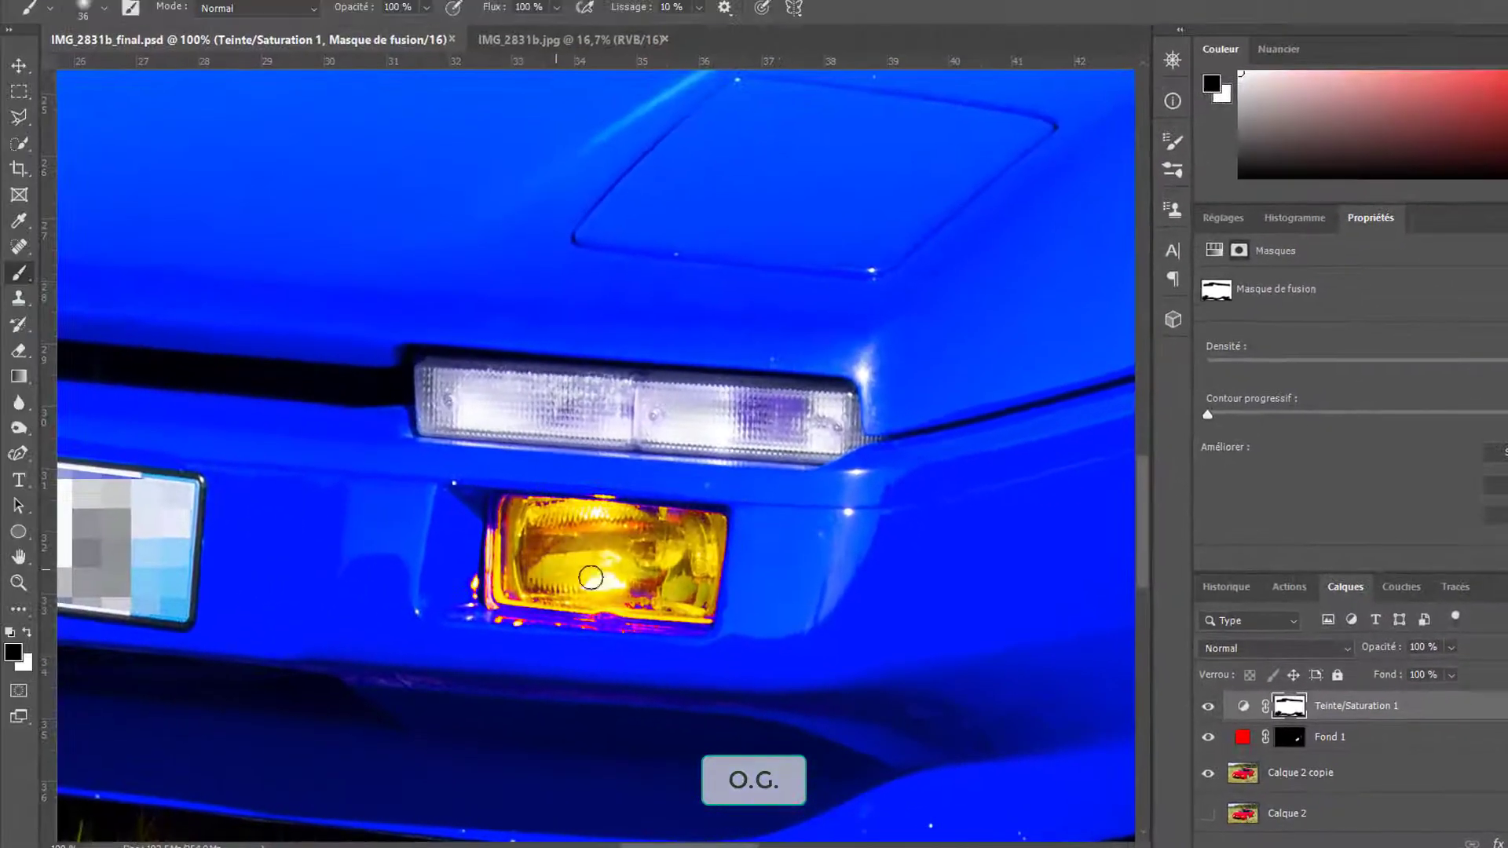
pyautogui.moveTo(590, 578); pyautogui.dragTo(669, 593)
pyautogui.click(26, 580)
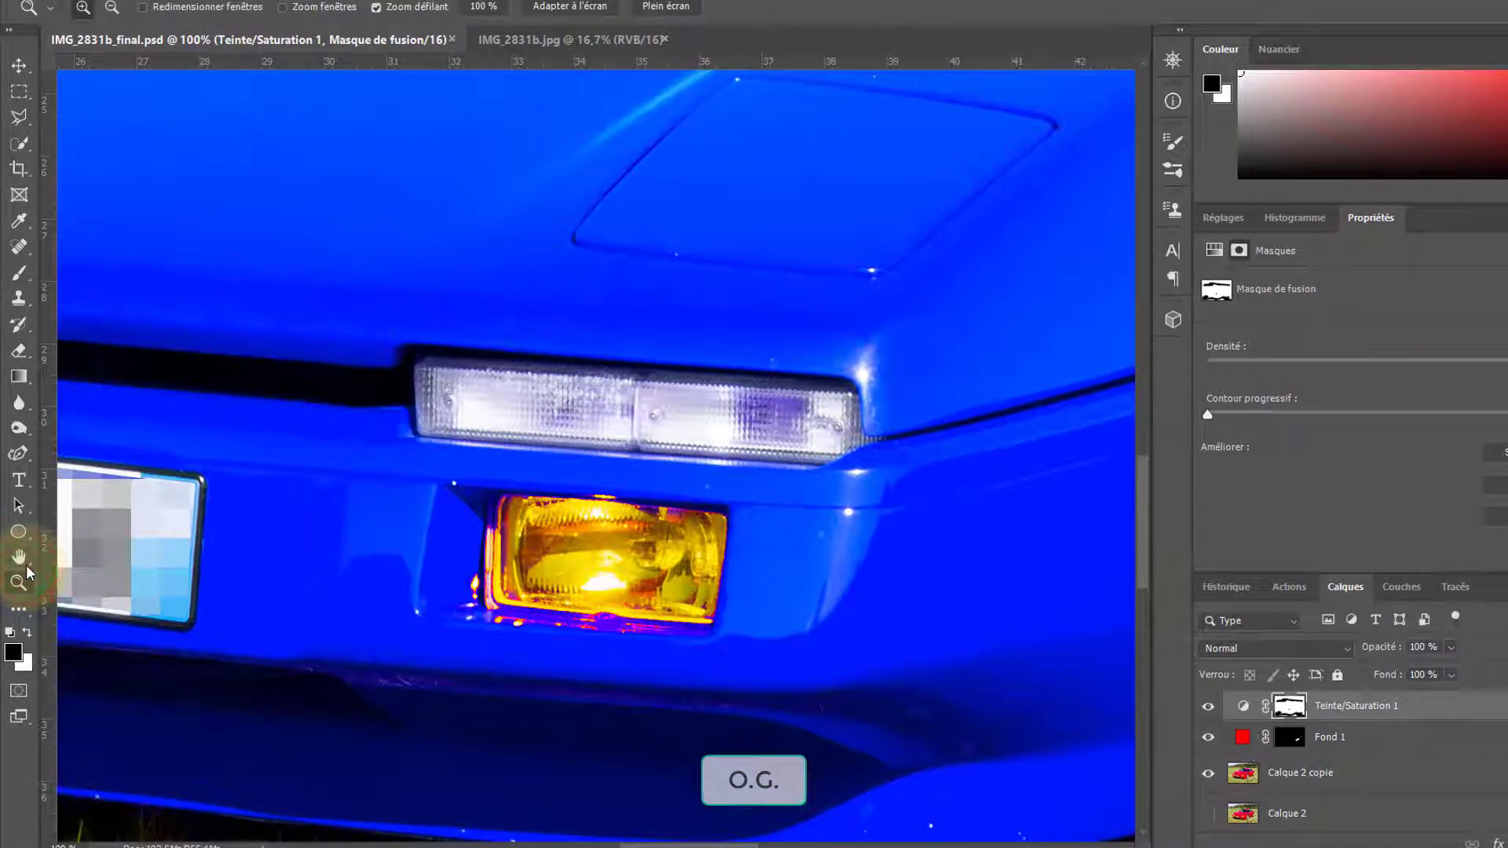
pyautogui.doubleClick(19, 556)
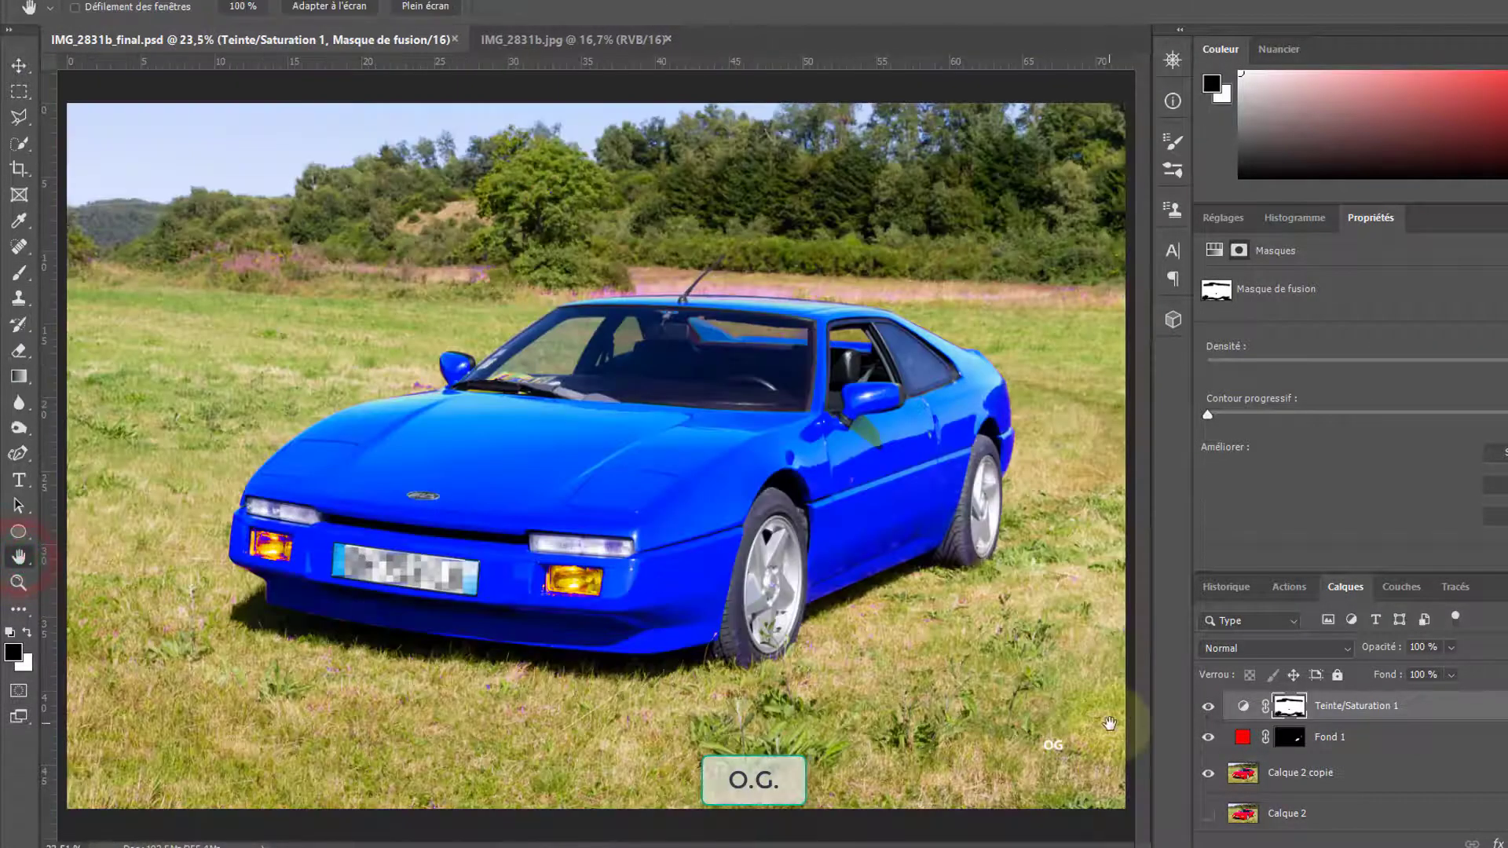